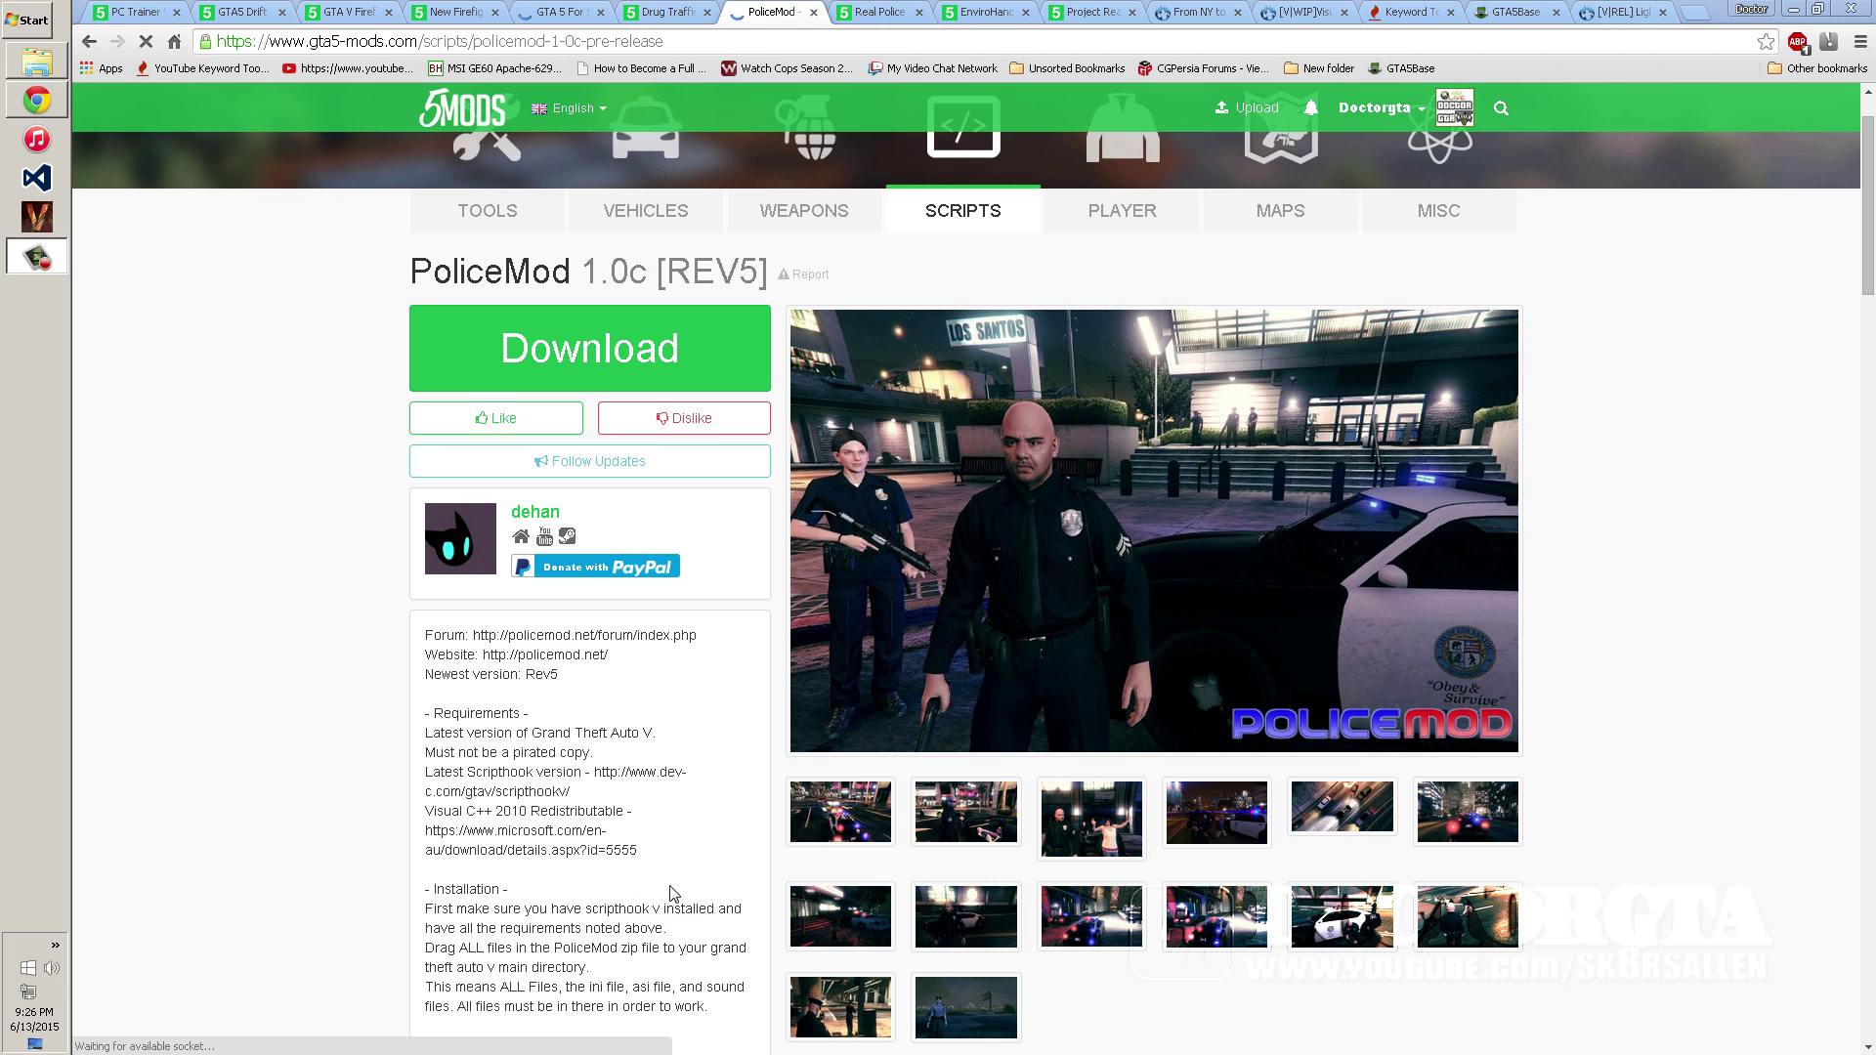
- Bring the Grand Theft Auto V folder window in front of the Chrome PoliceMod page
left_click(36, 62)
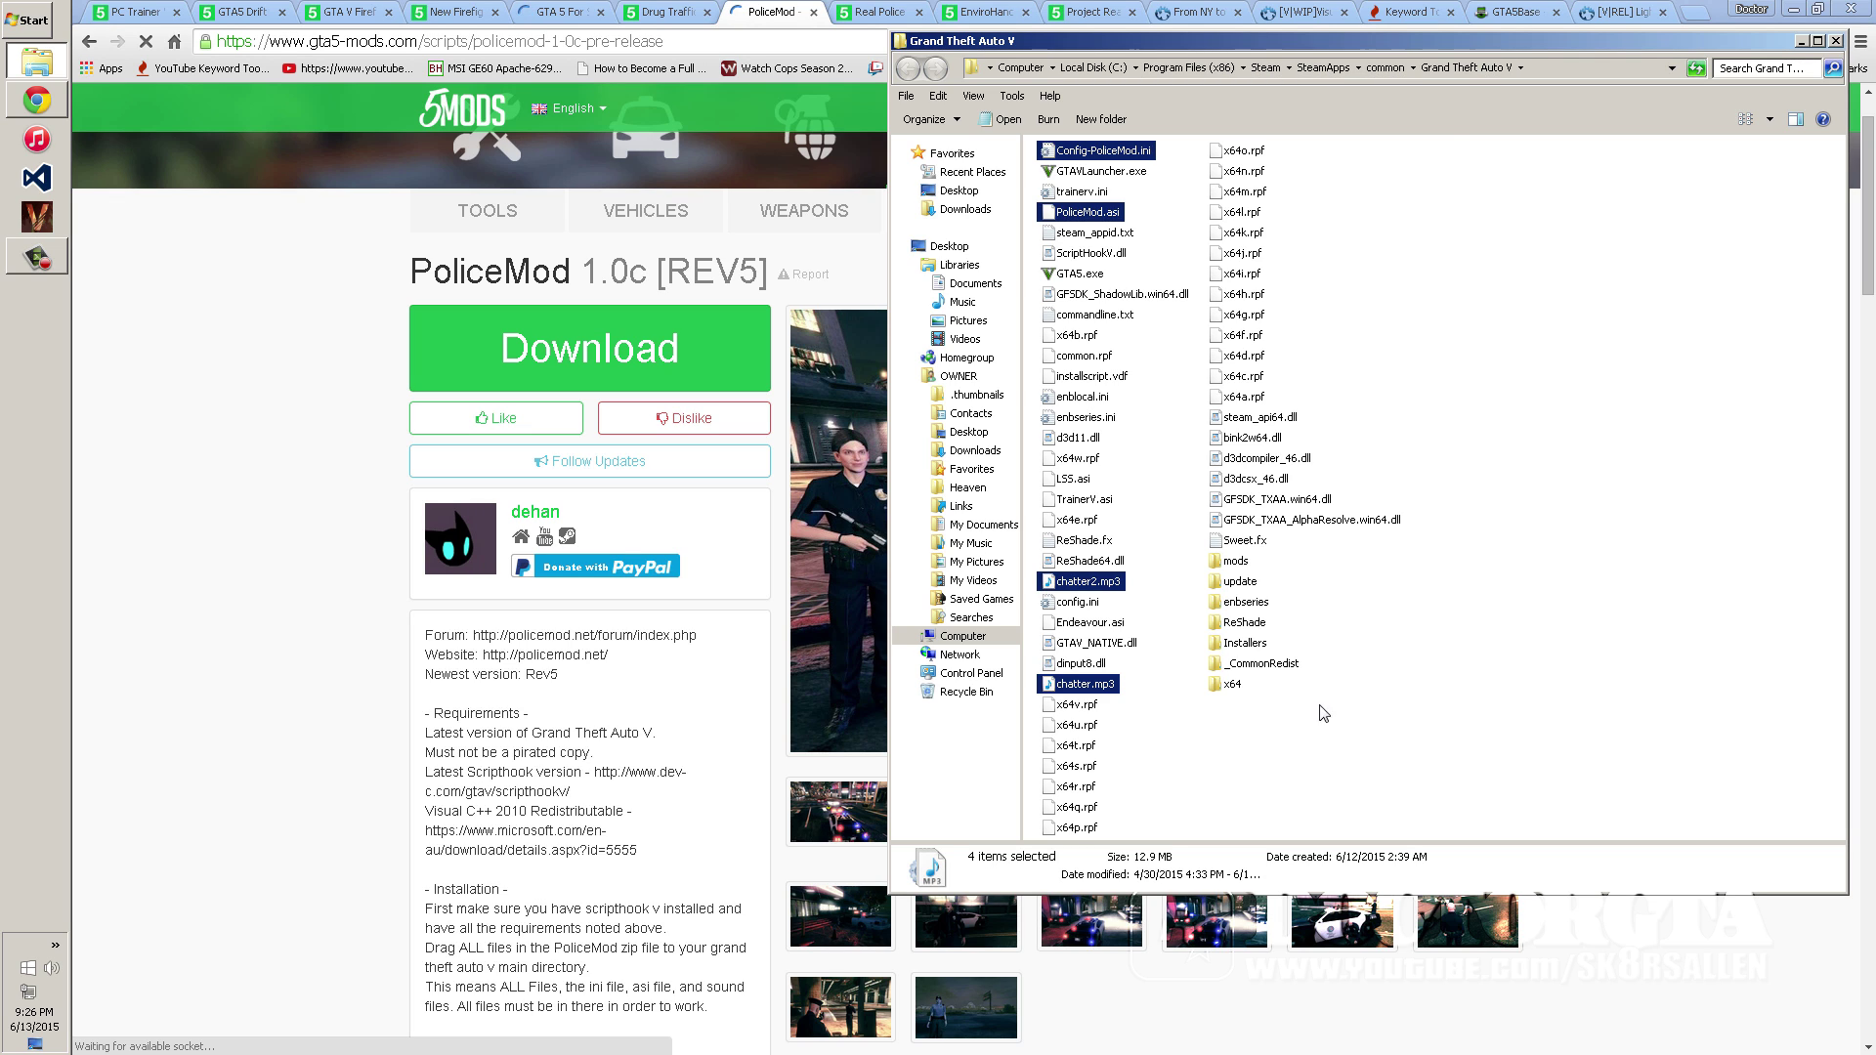
- Check GTA5.exe's product version in its Properties Details, then cancel
left_click(1314, 737)
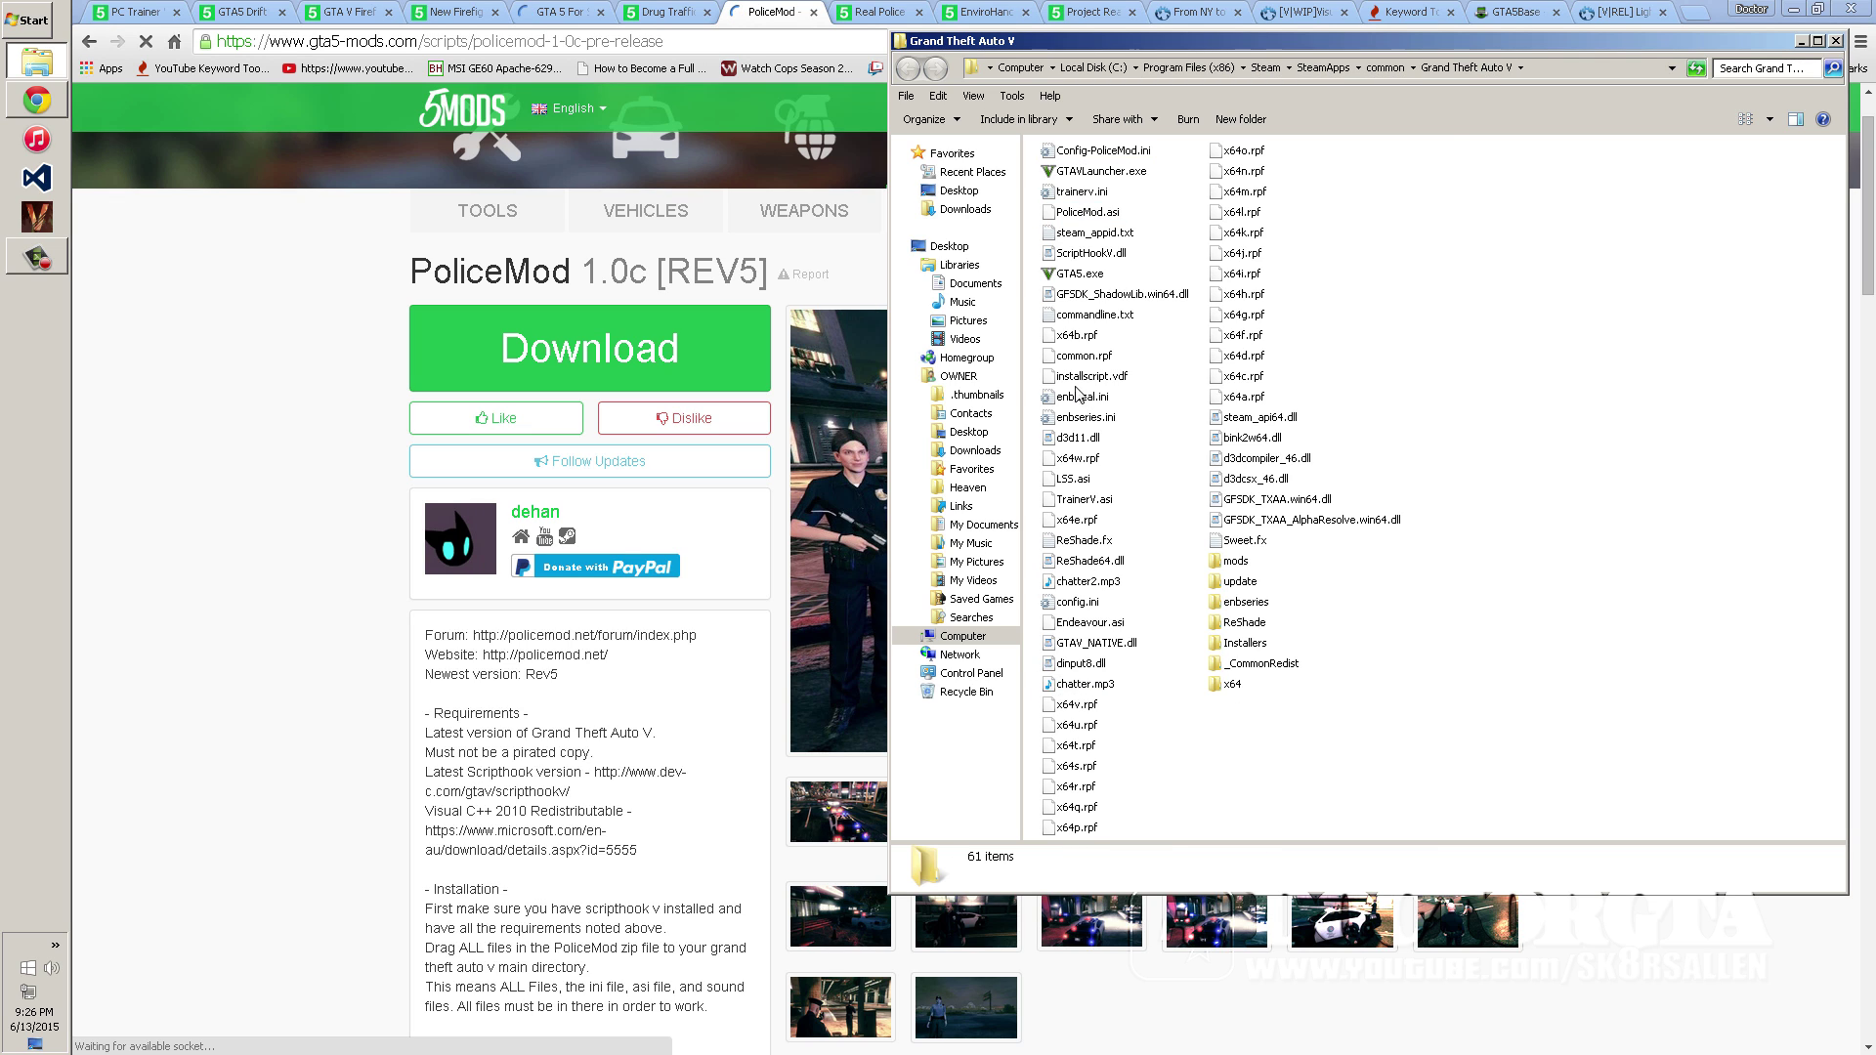
left_click(1075, 275)
right_click(1078, 277)
left_click(1140, 639)
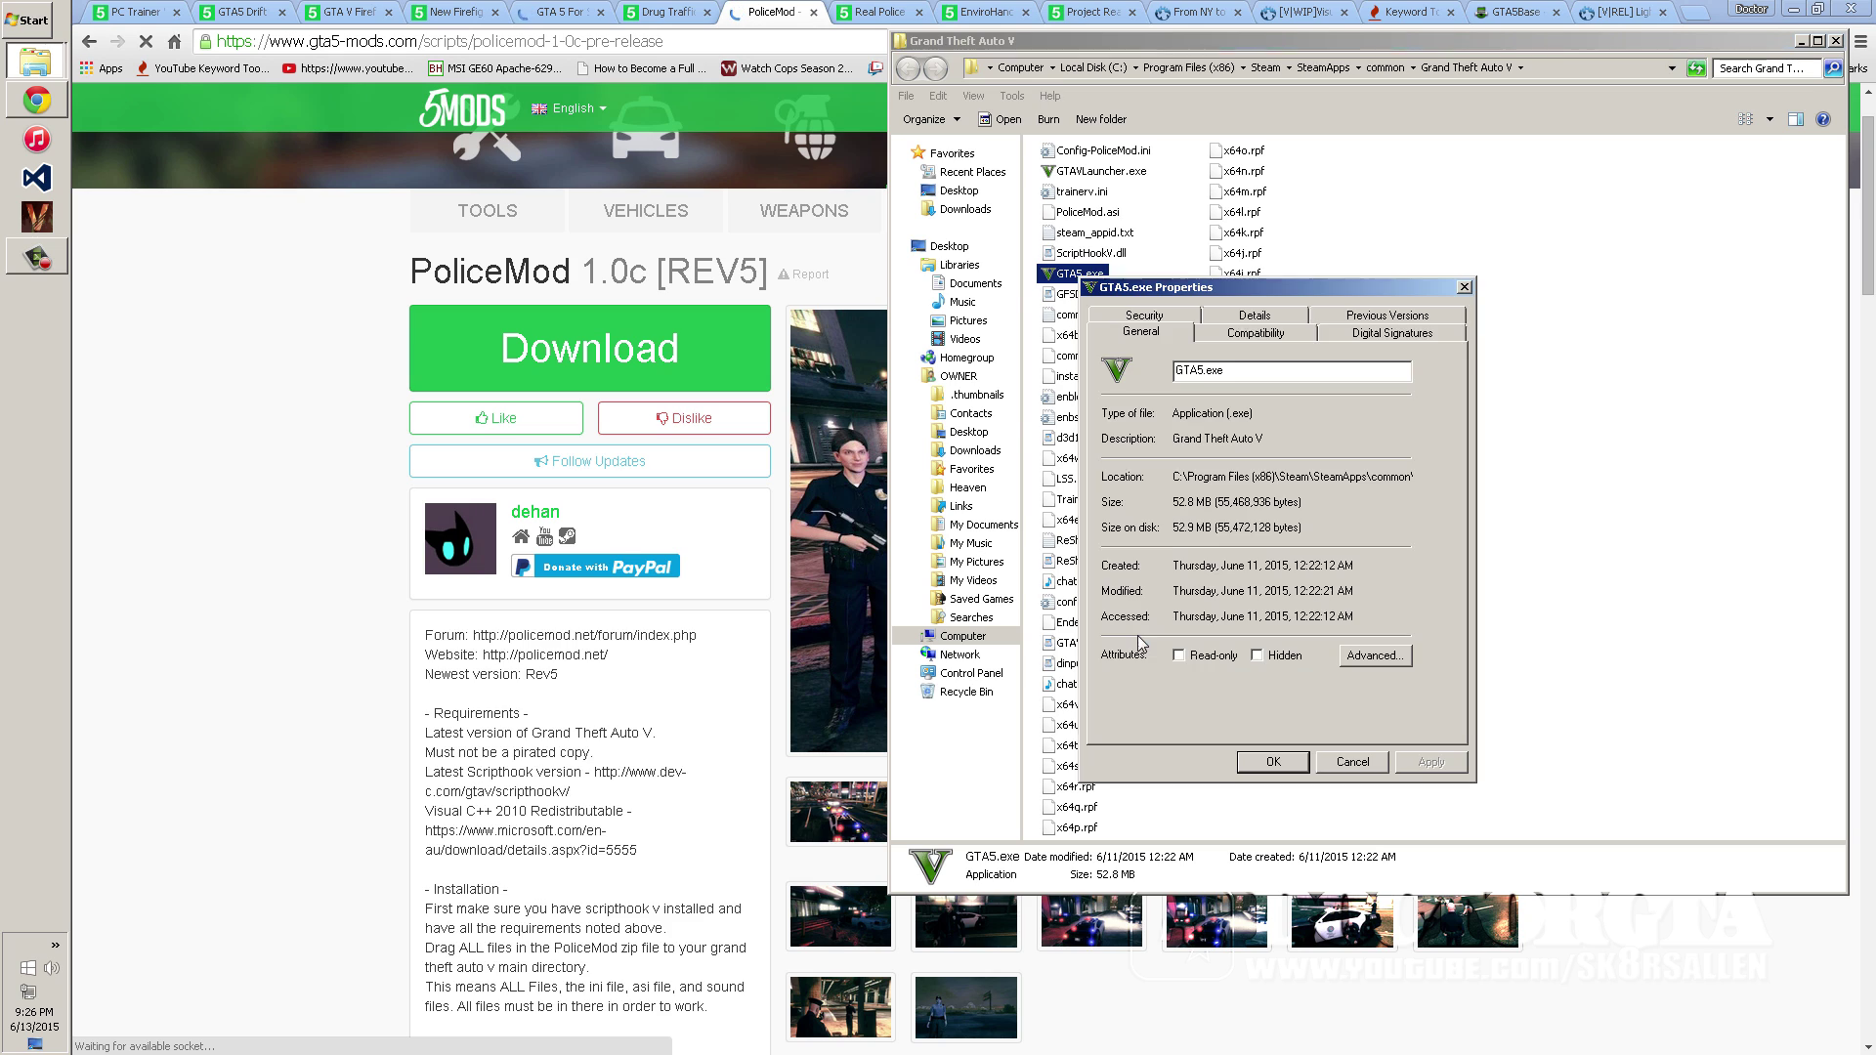
left_click(1245, 314)
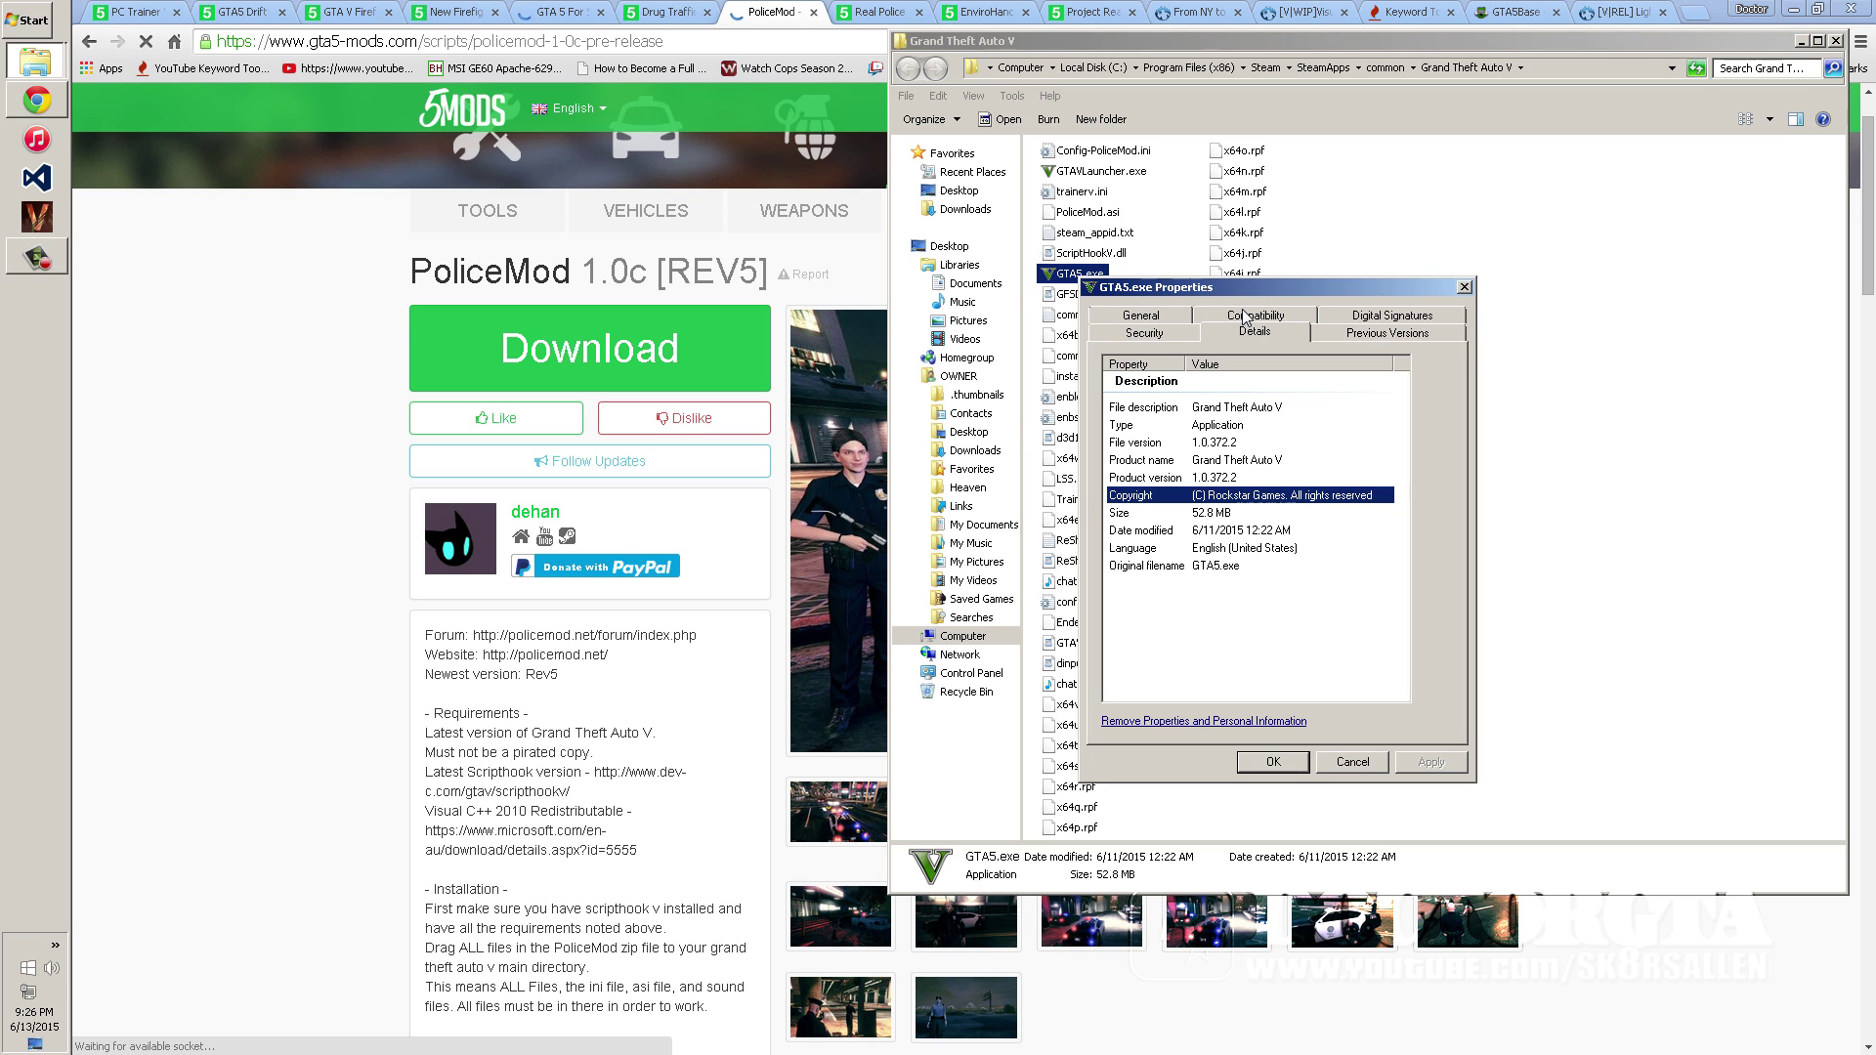
left_click(1227, 478)
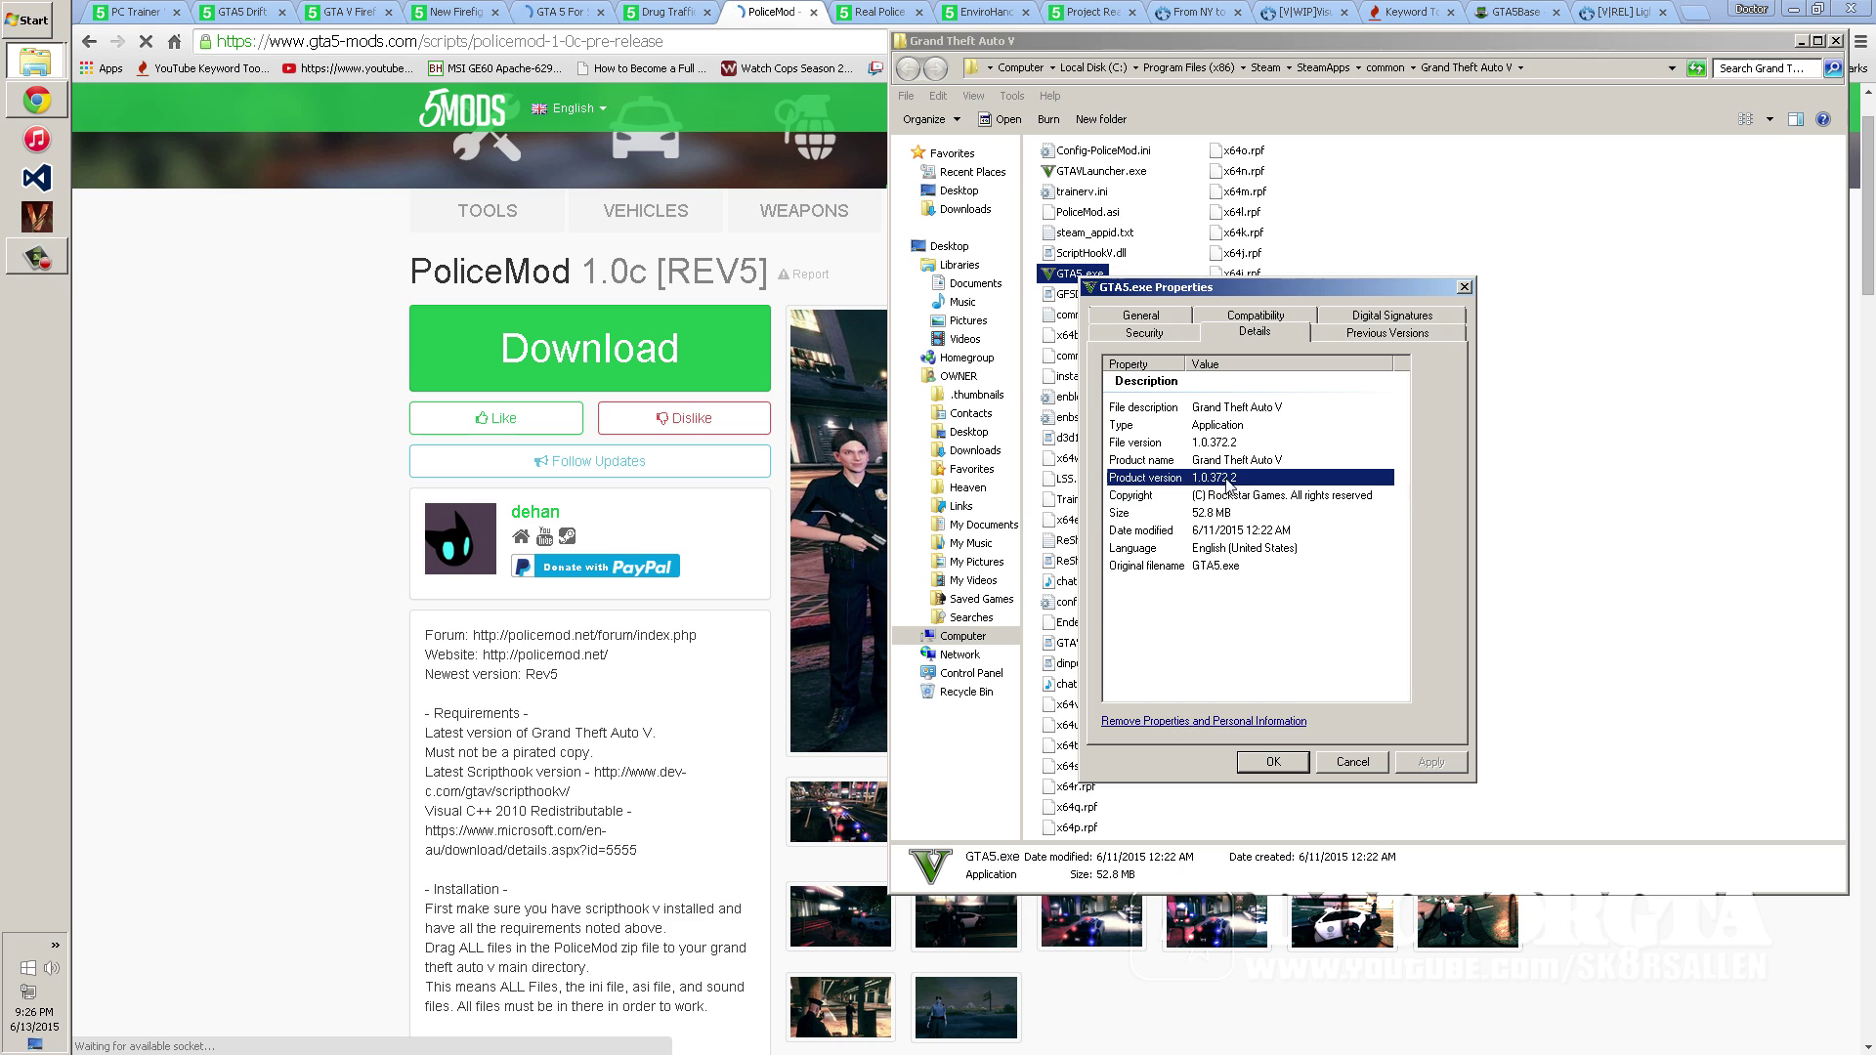
left_click(1227, 459)
left_click(1361, 770)
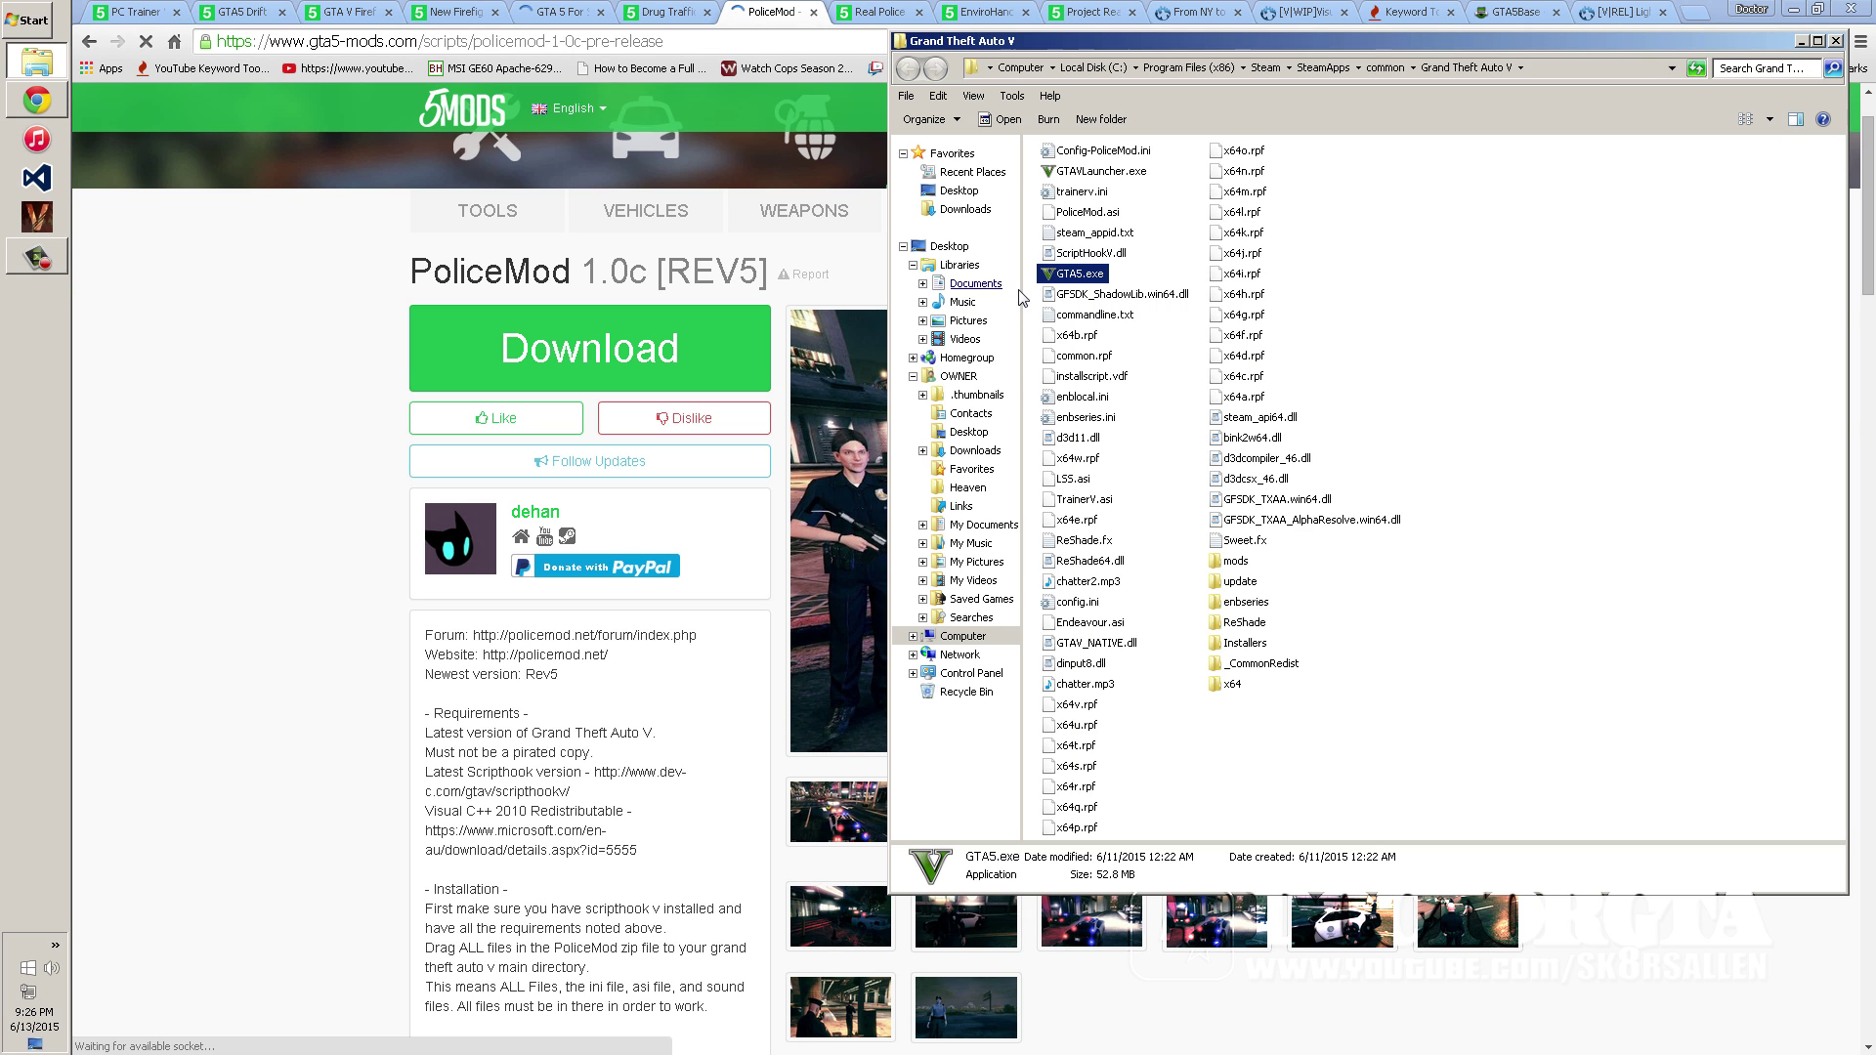
- Read GTAVLauncher.exe's version 1.0.372.3 in its Details, then minimize the game folder
right_click(1092, 169)
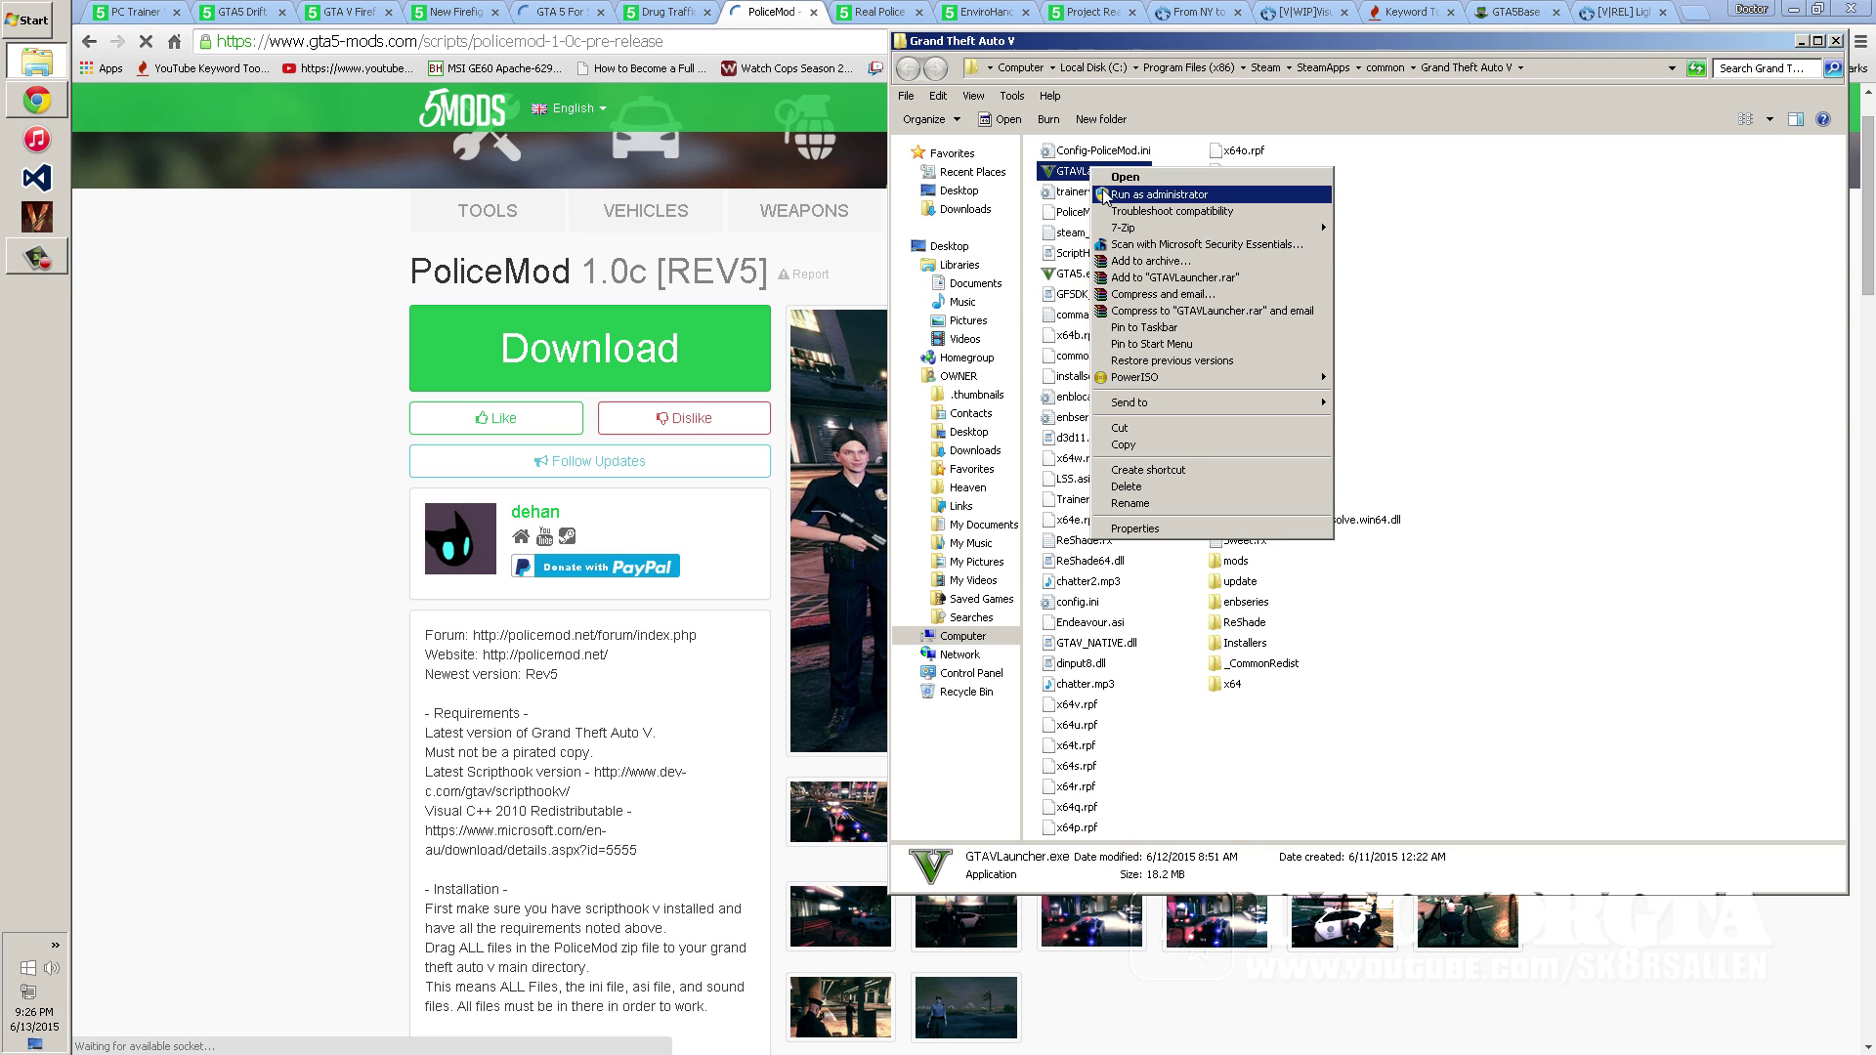
left_click(1165, 529)
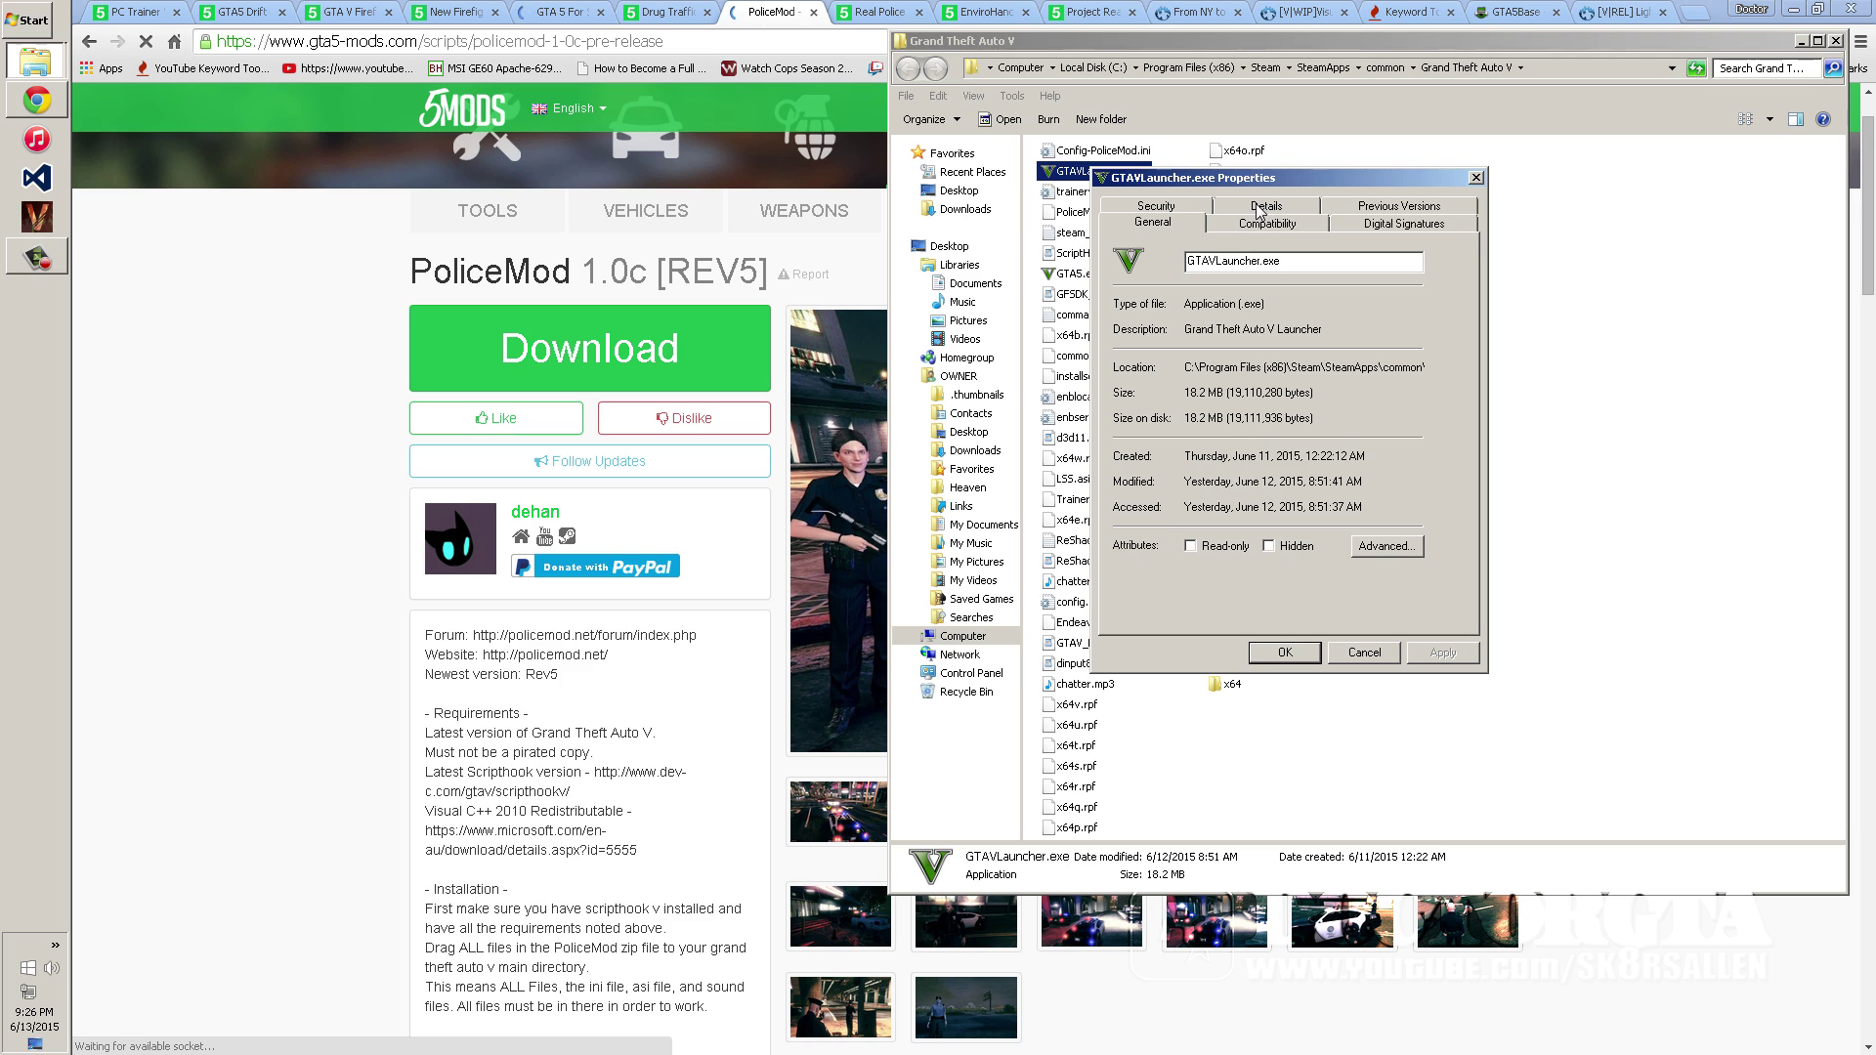
left_click(1259, 208)
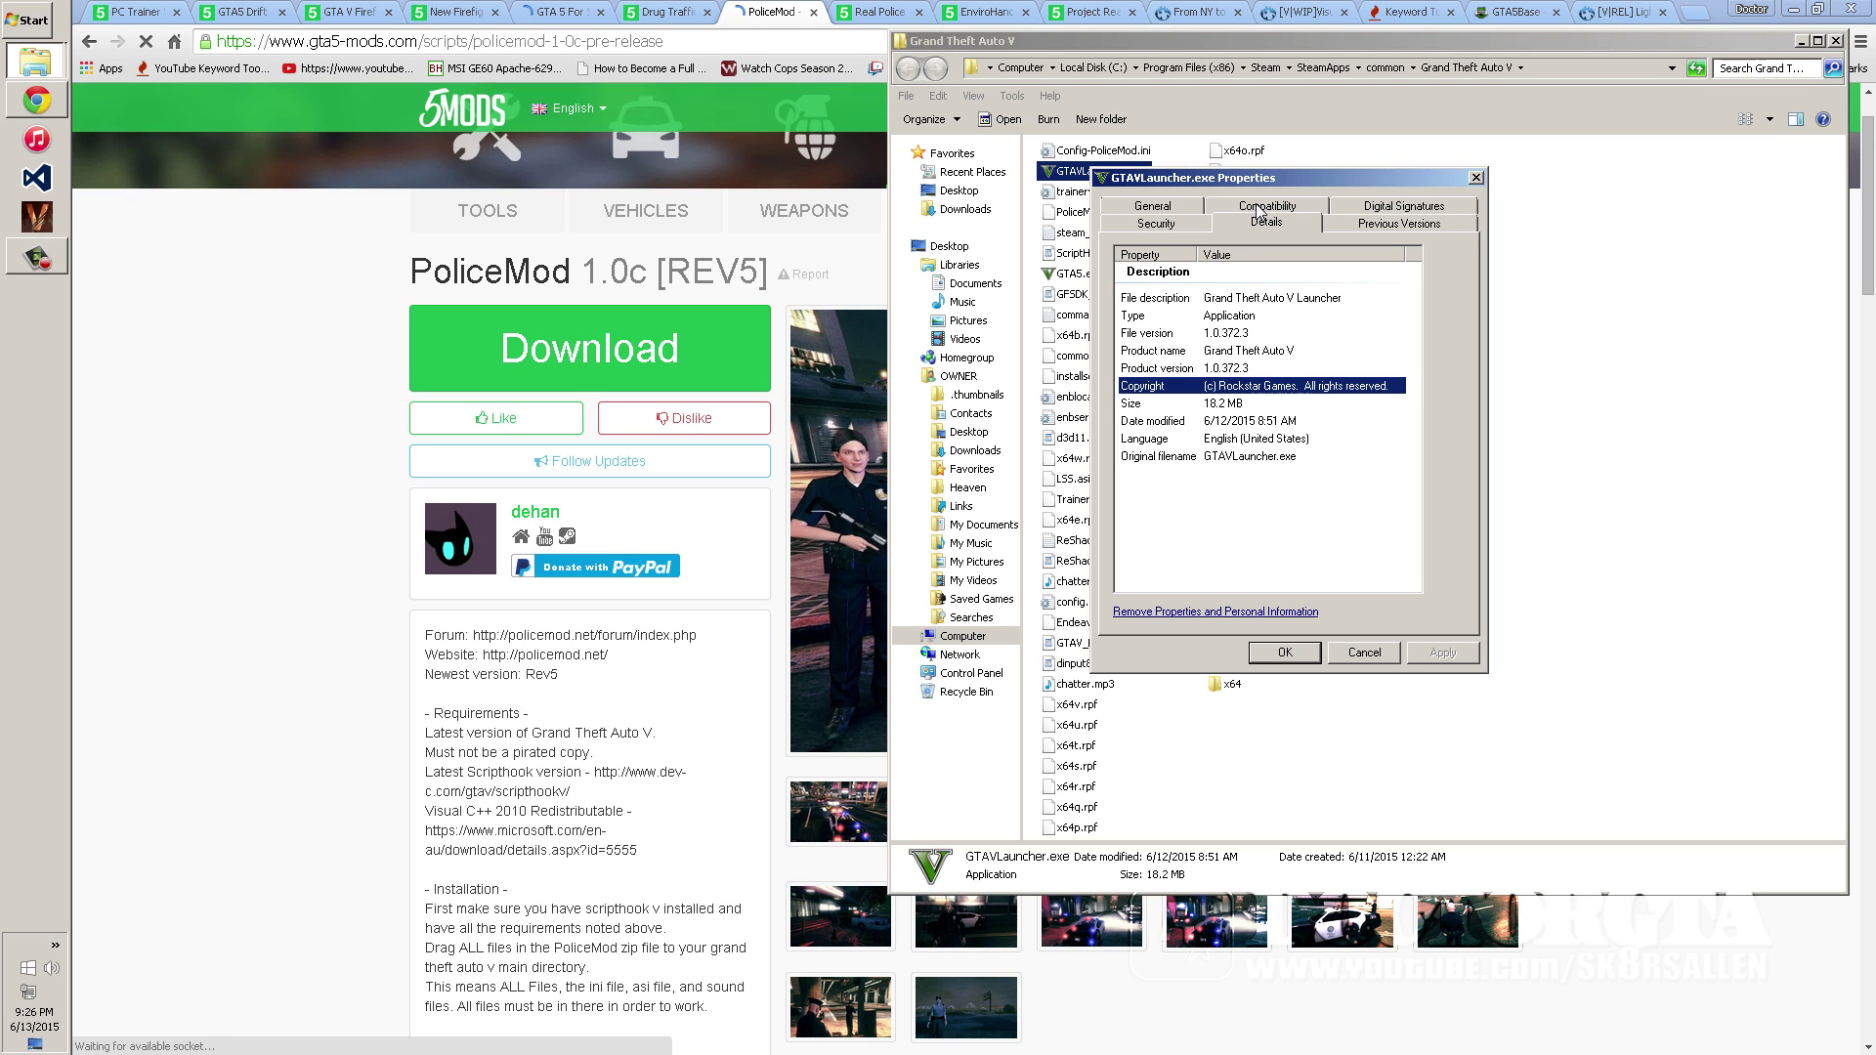
left_click(1228, 369)
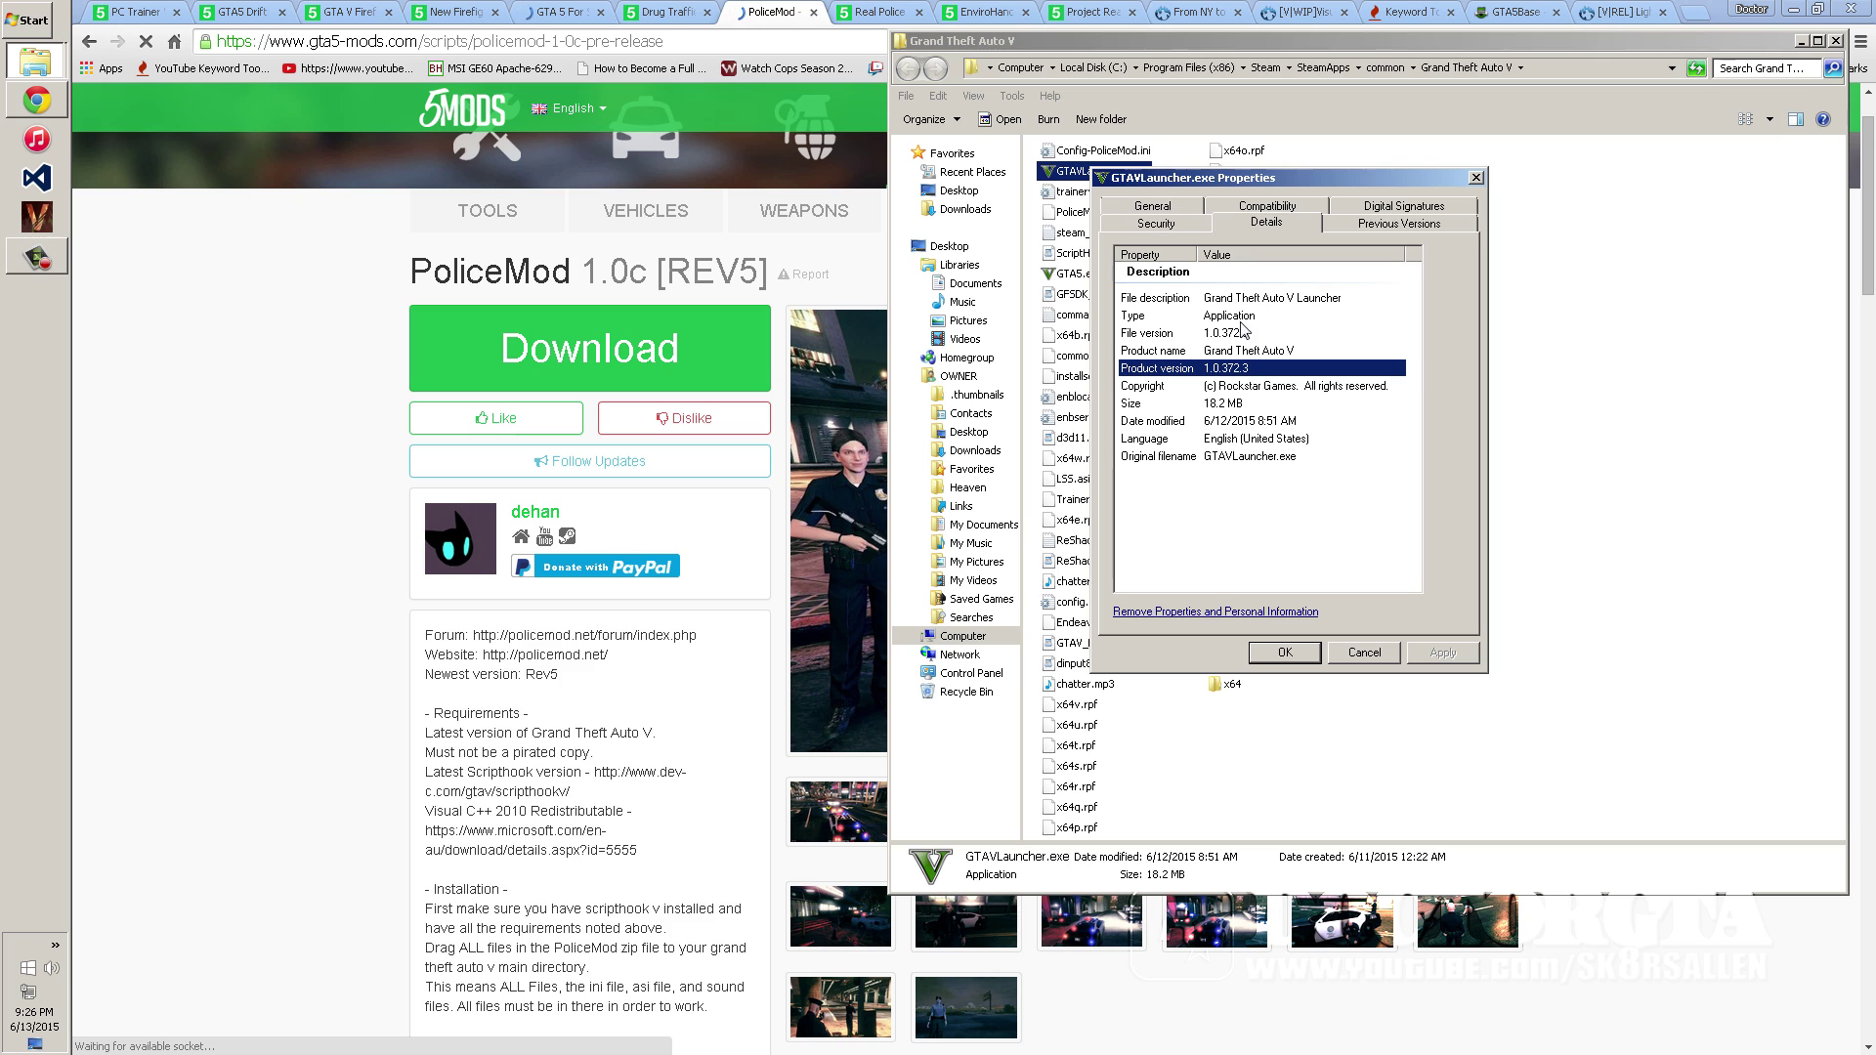
left_click(1241, 334)
left_click(1241, 370)
left_click(1241, 333)
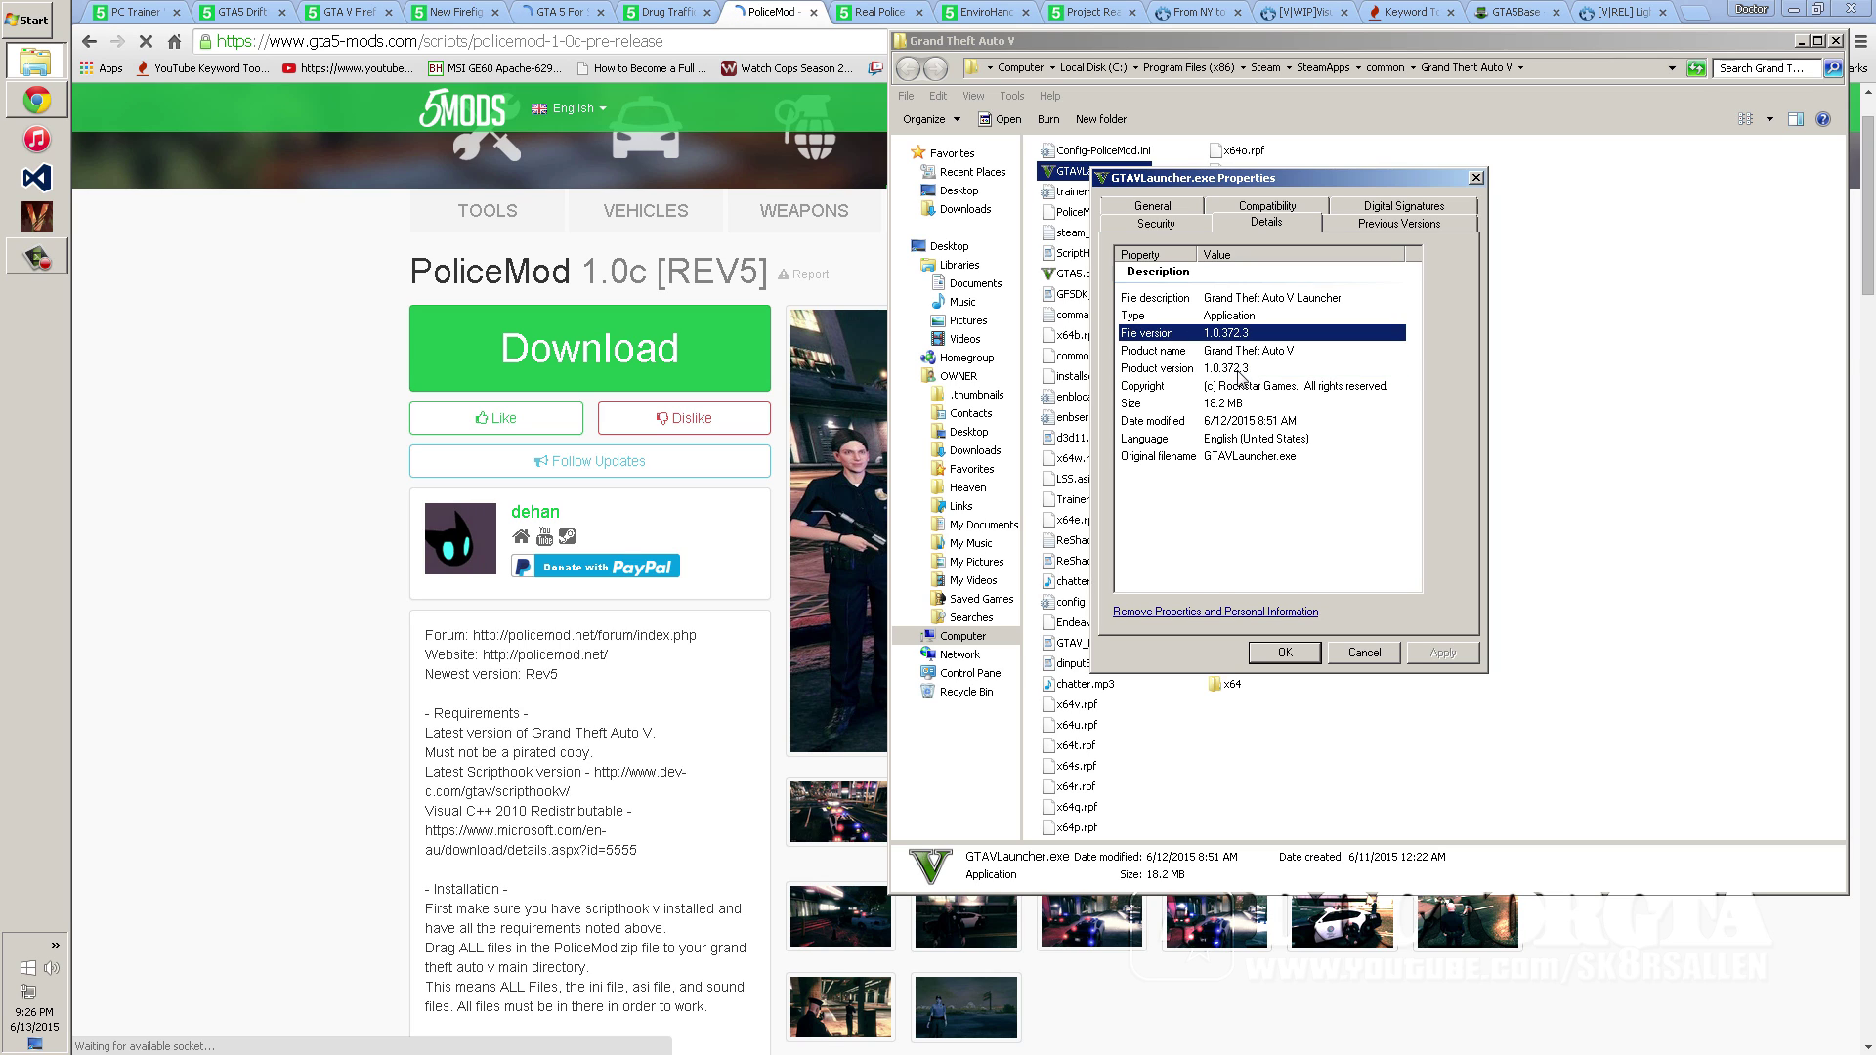
left_click(1241, 370)
left_click(1239, 335)
left_click(1241, 371)
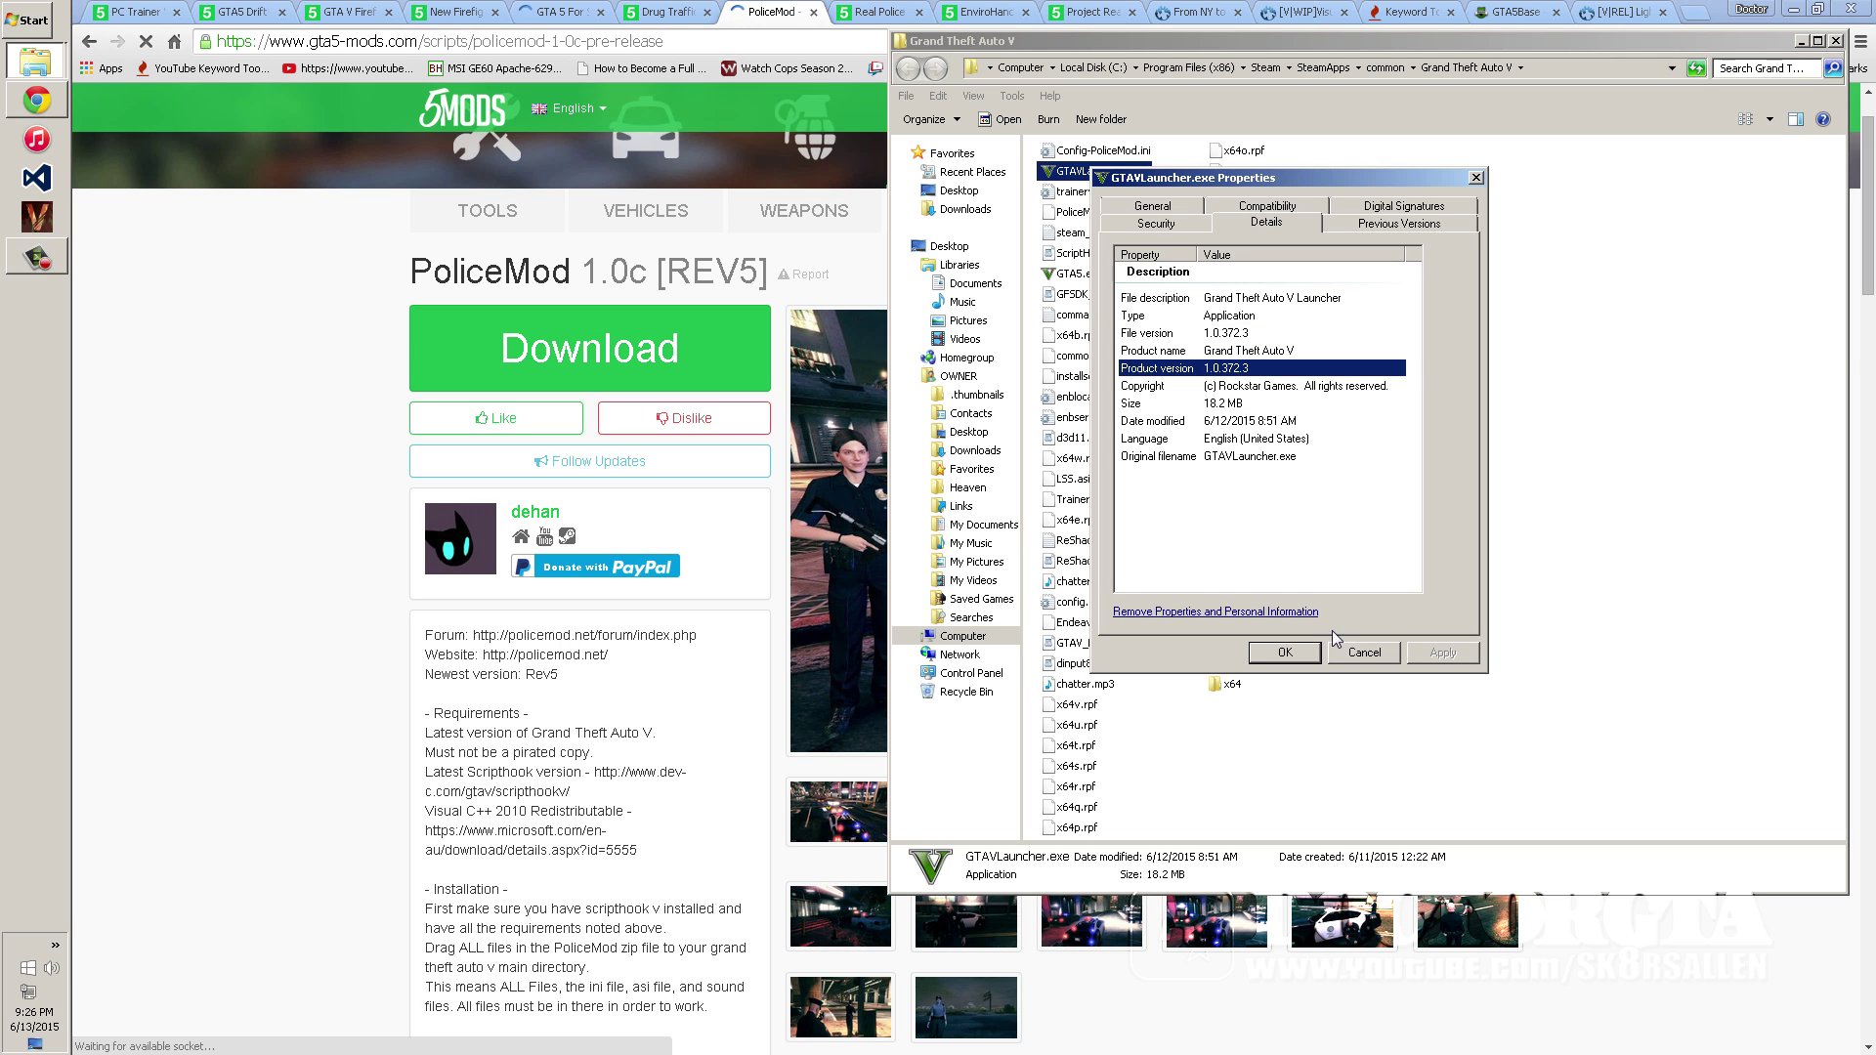
left_click(1357, 649)
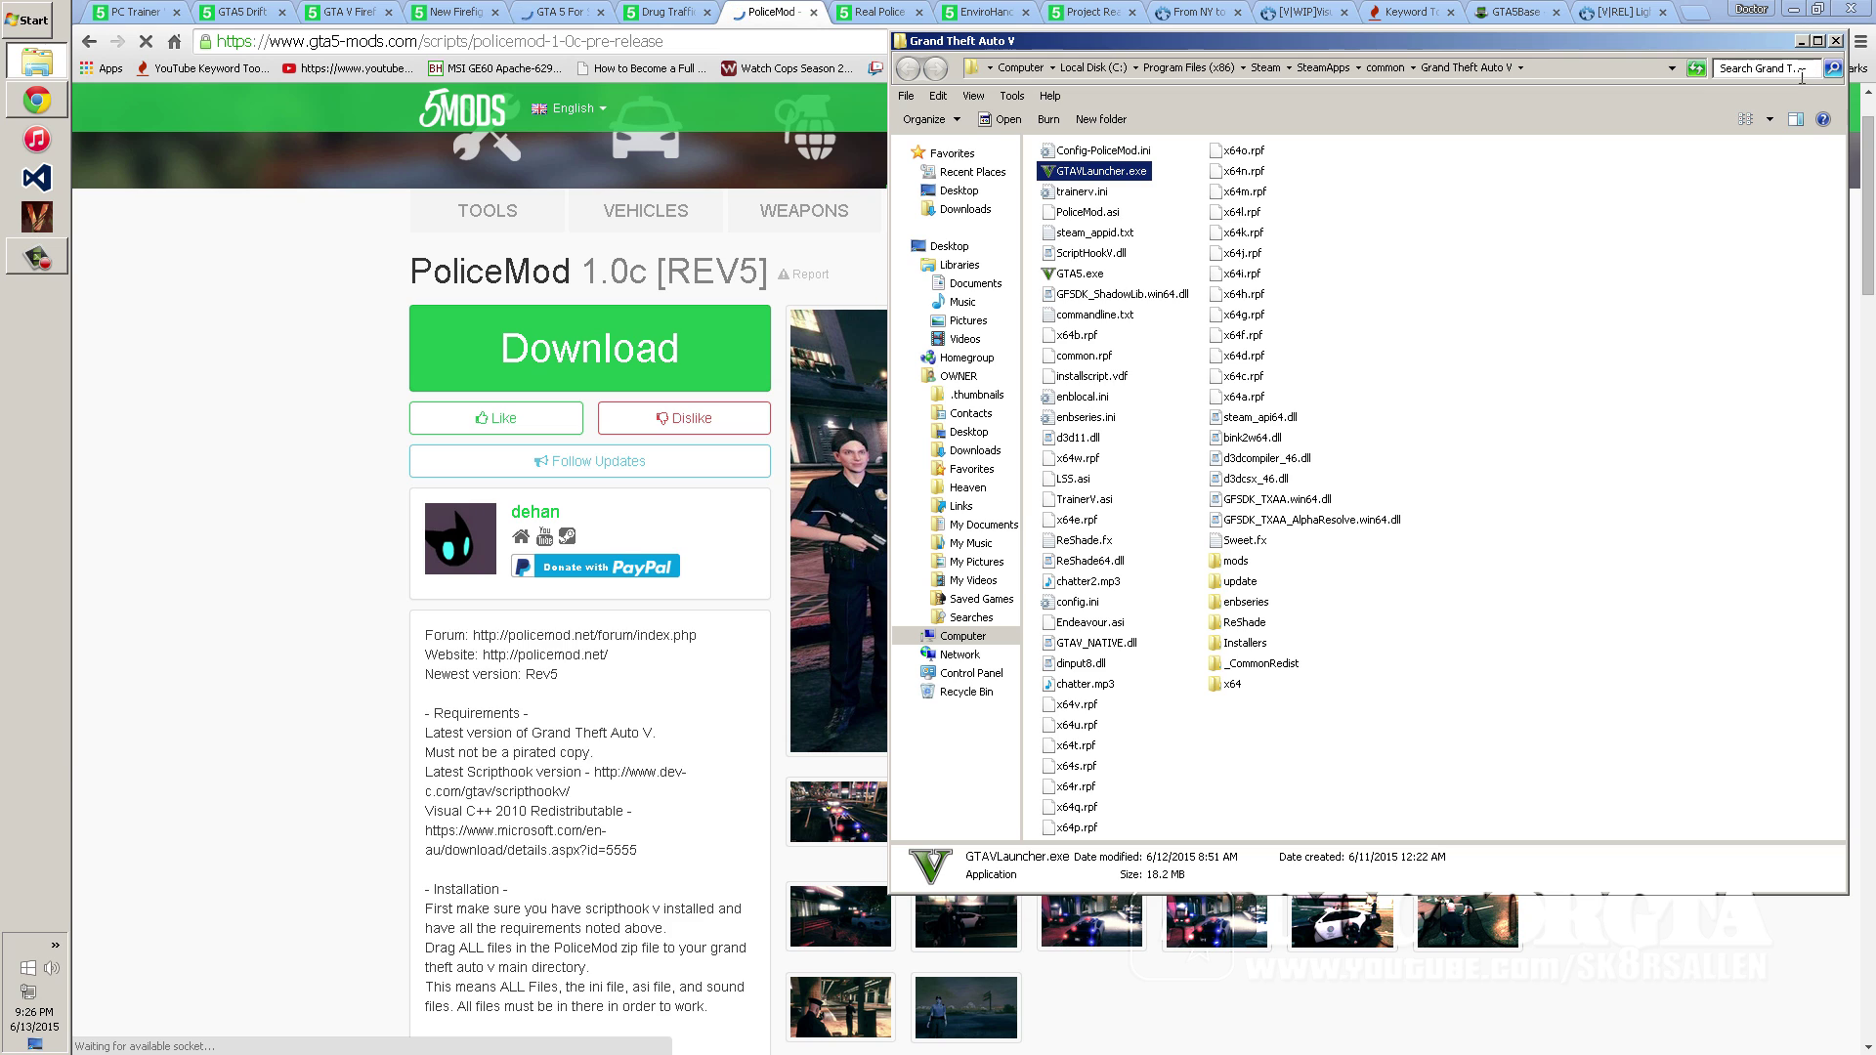
left_click(1802, 43)
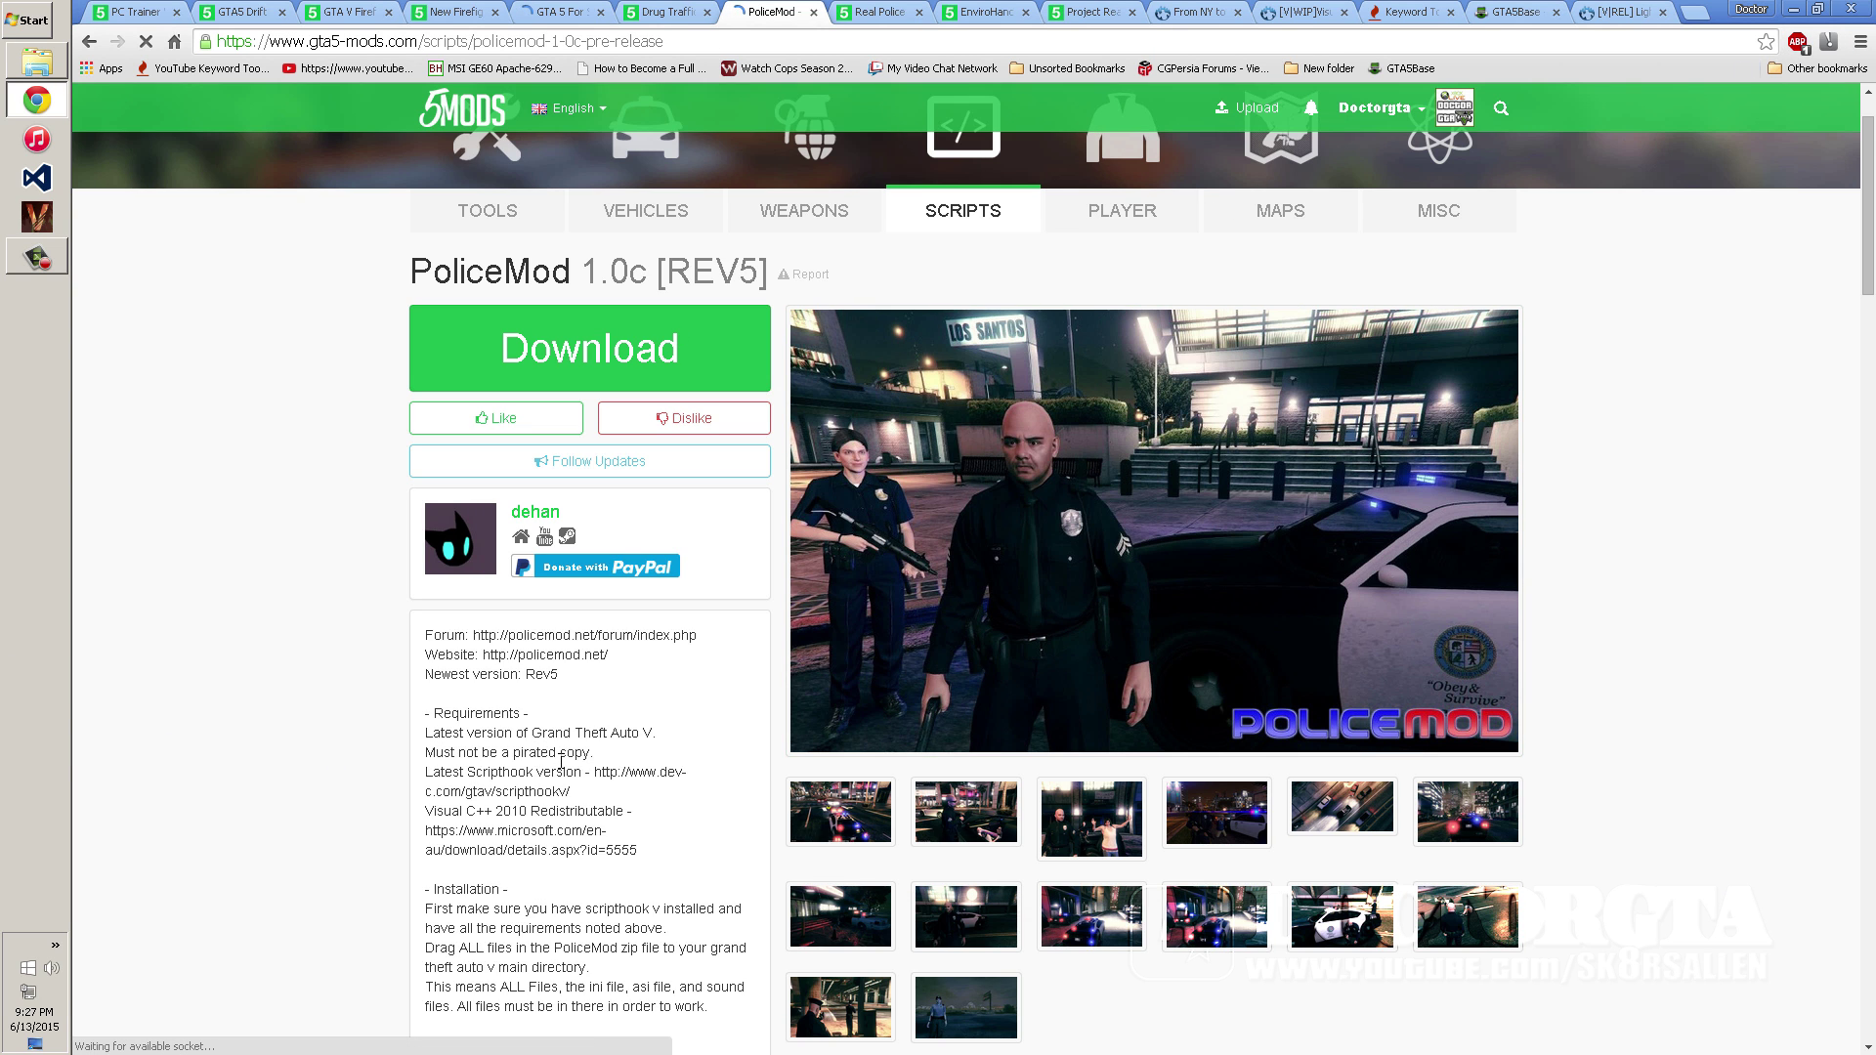
- Download the Visual C++ 2010 x86 installer vcredist_x86.exe, declining the suggested extras
scroll(608, 738, "down", 1)
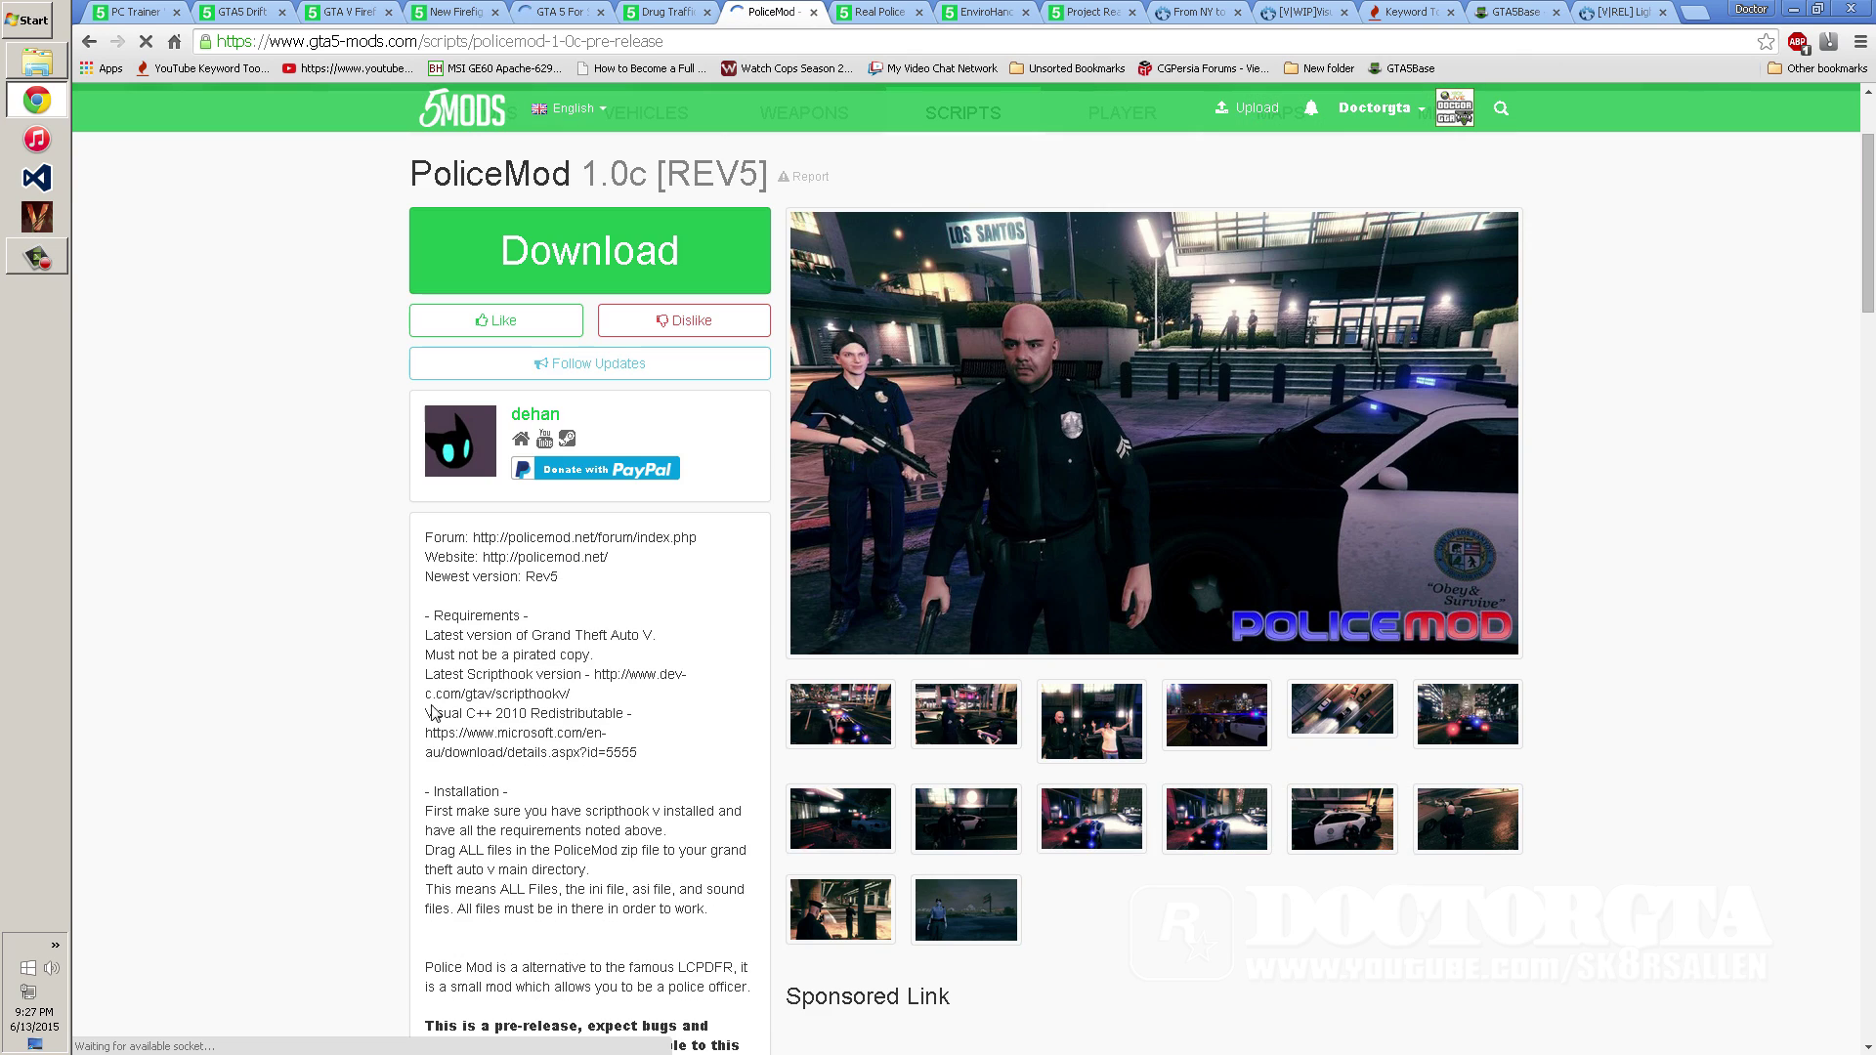
mouse_move(425, 713)
left_mouse_down()
mouse_move(640, 715)
mouse_move(494, 754)
mouse_move(428, 745)
left_mouse_up()
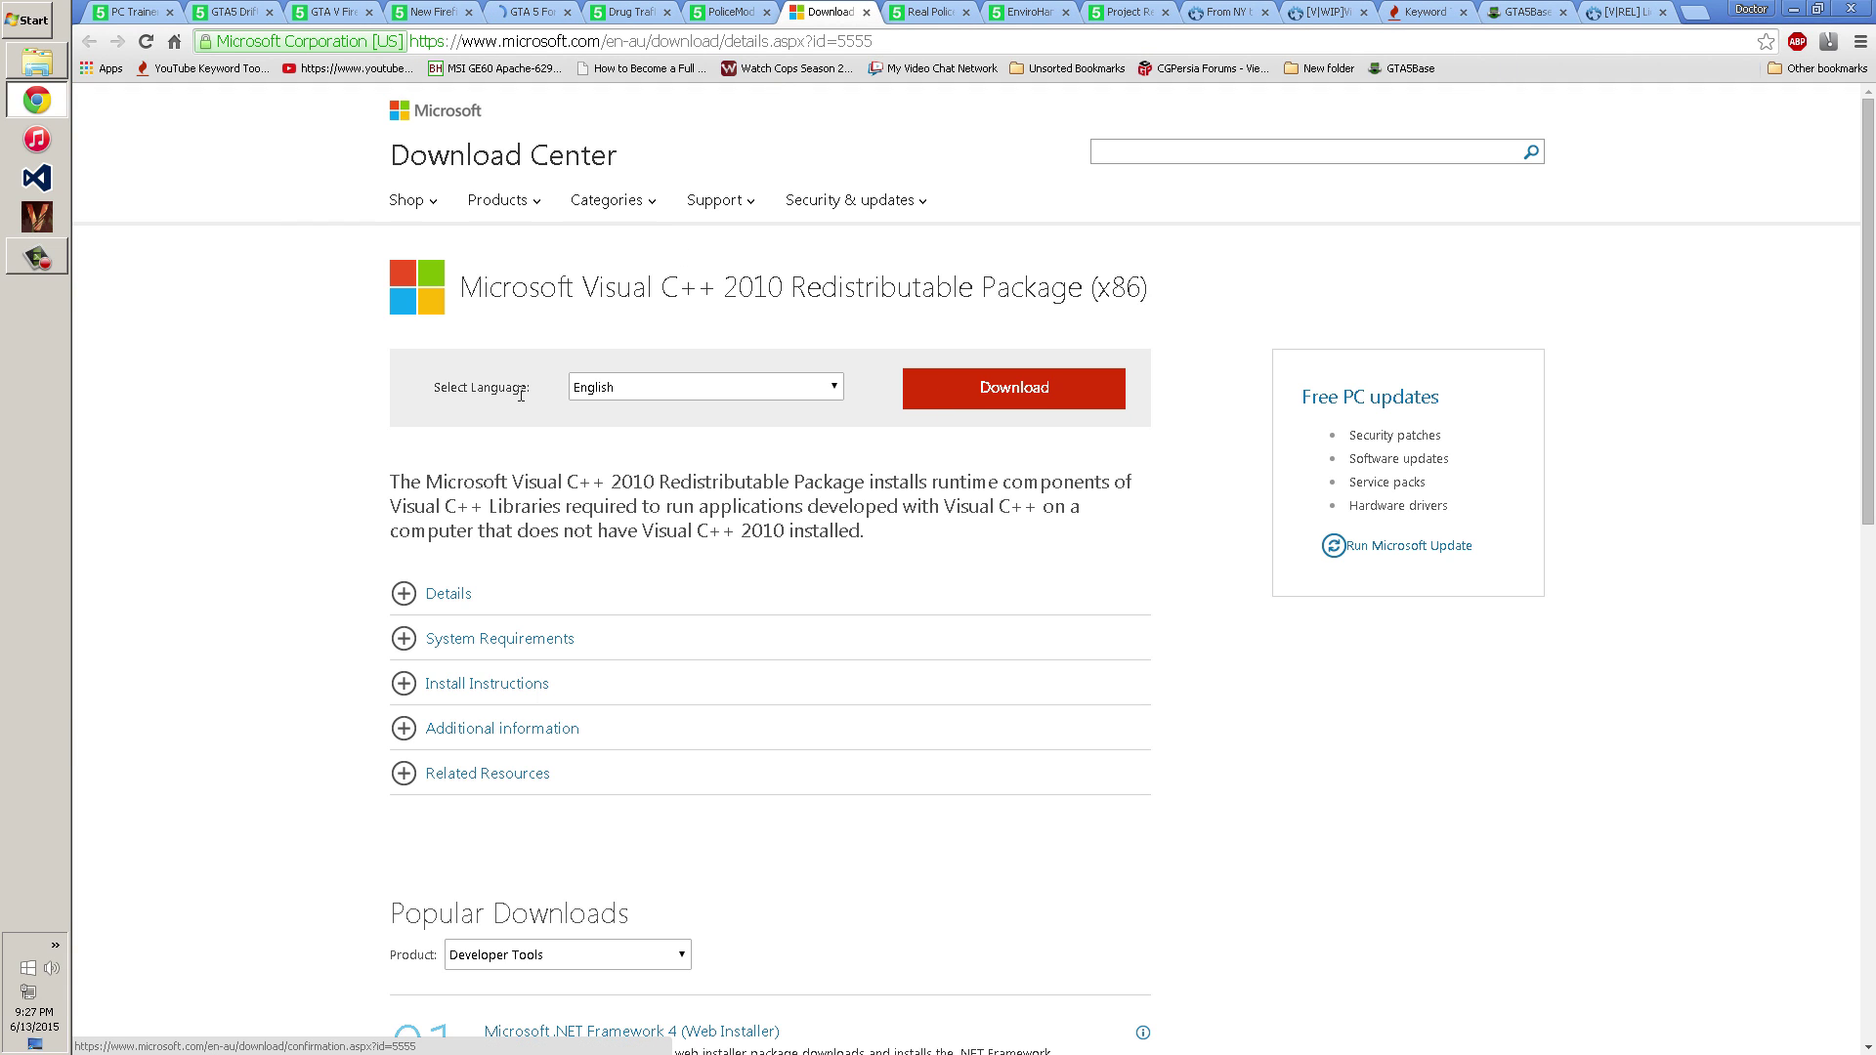
left_click(1060, 399)
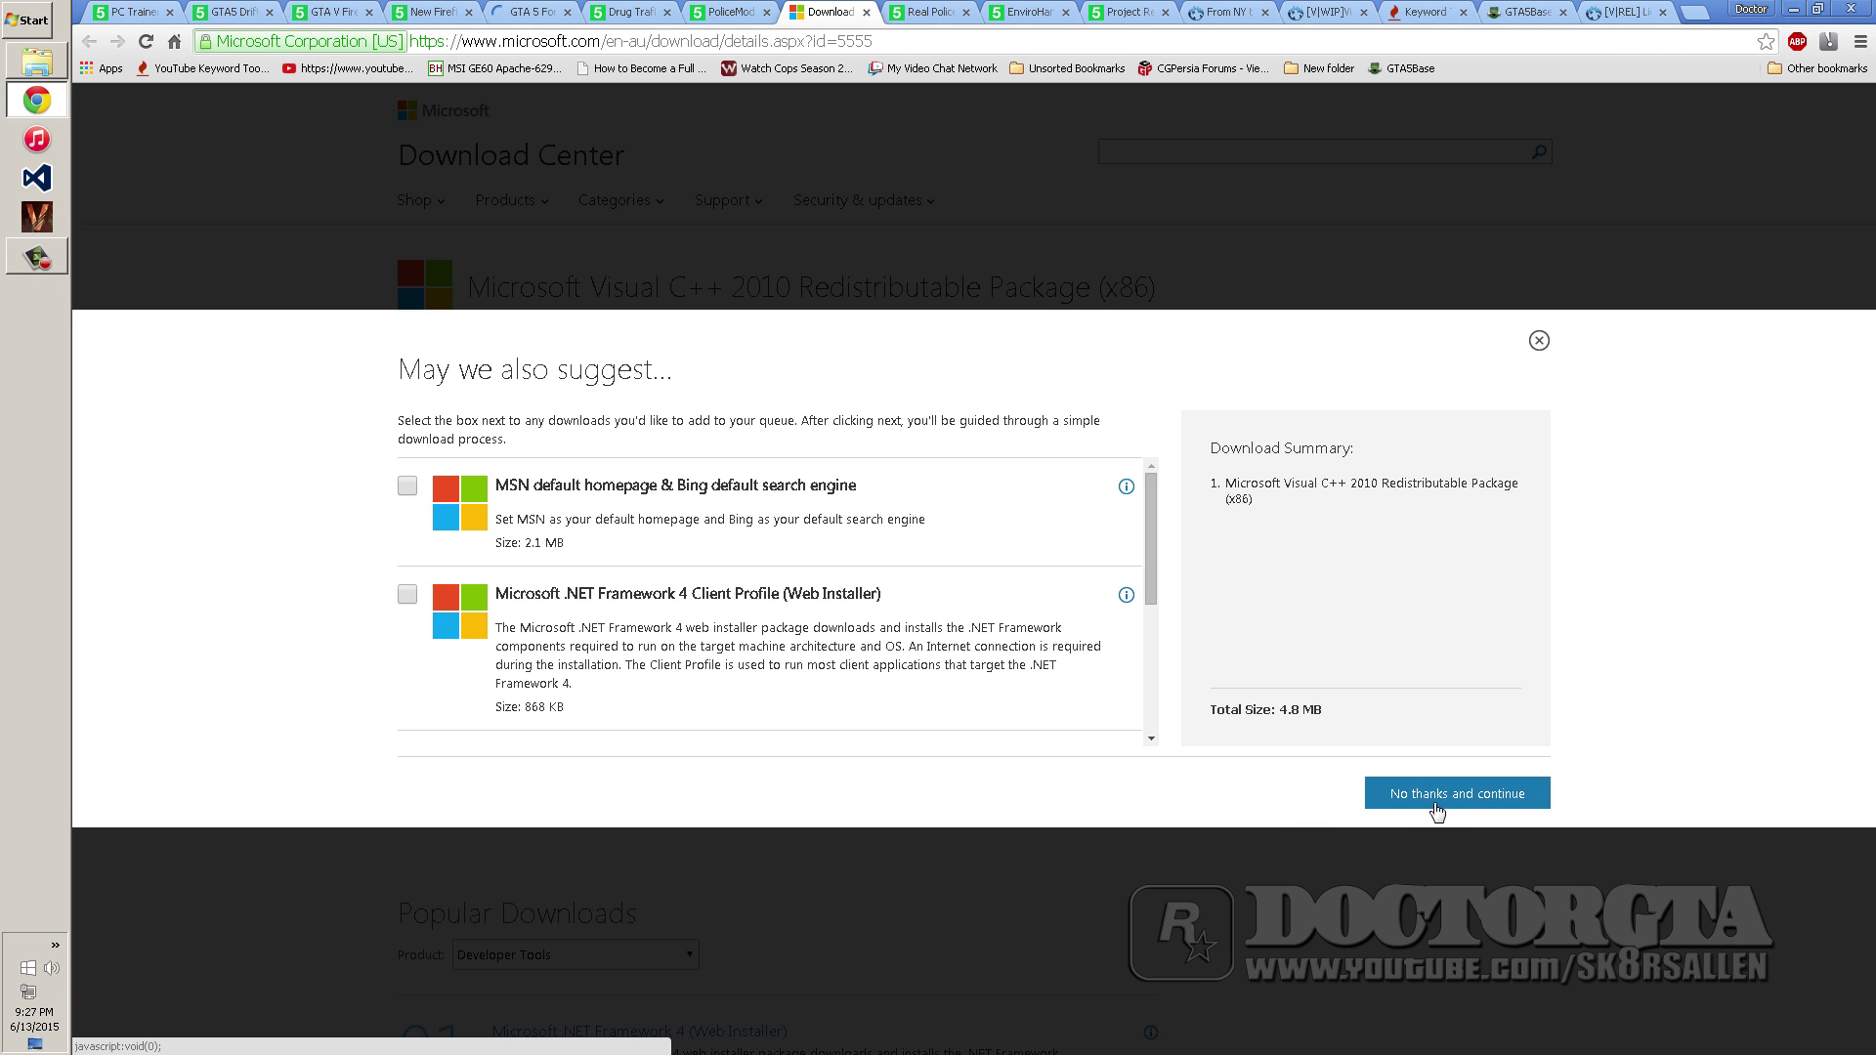
left_click(1465, 795)
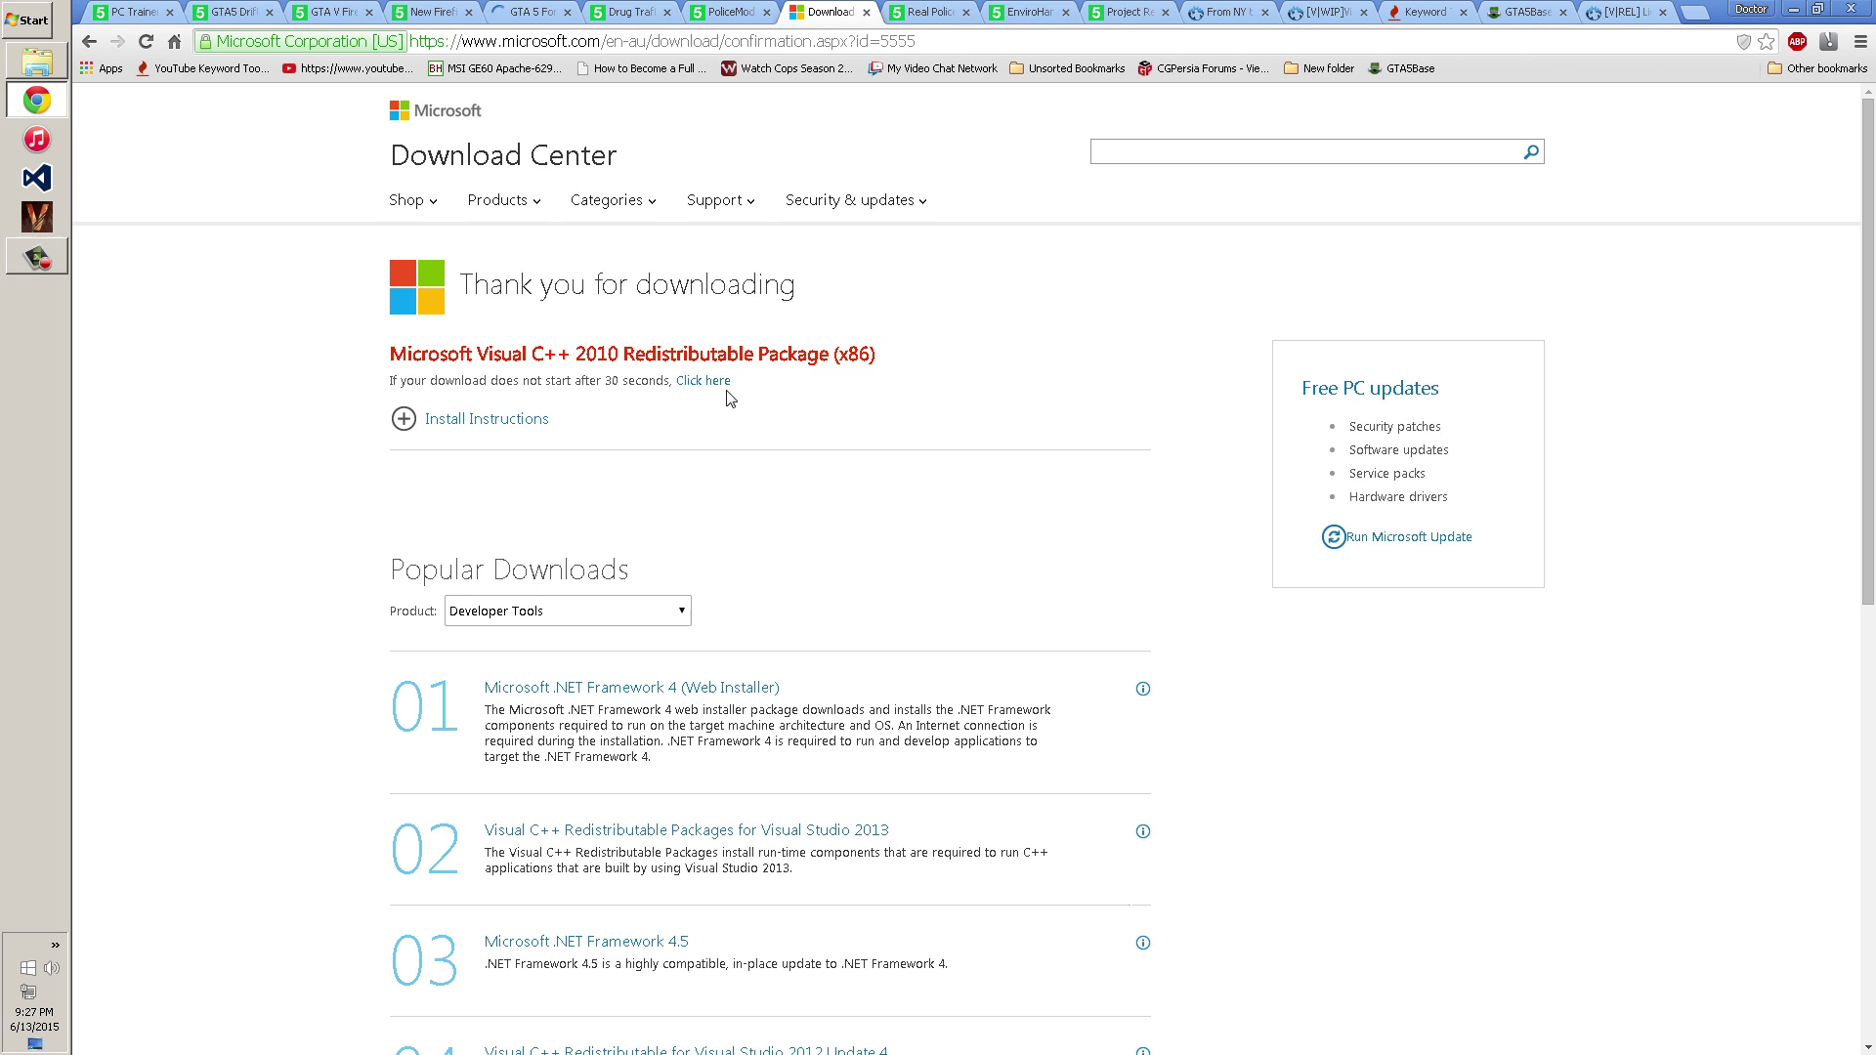
left_click(716, 382)
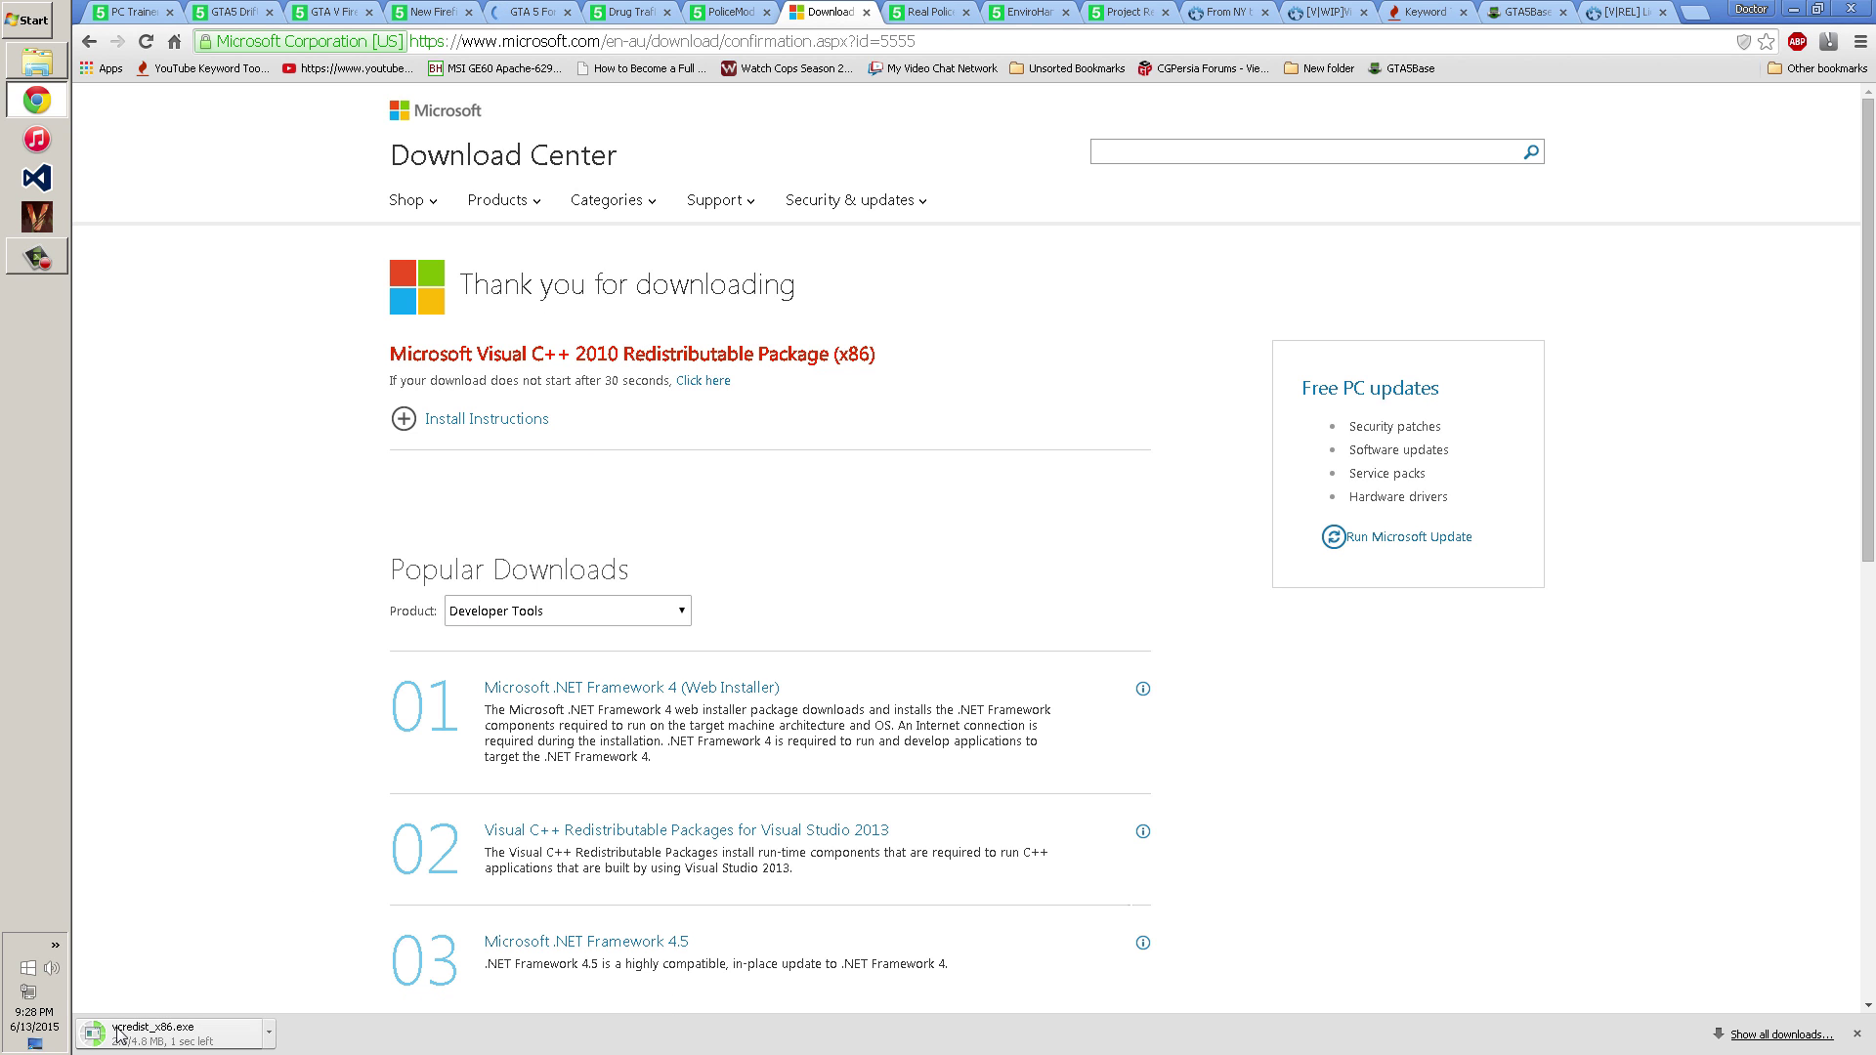
- Run vcredist_x86.exe and close setup after it reports a newer version is installed
left_click(866, 13)
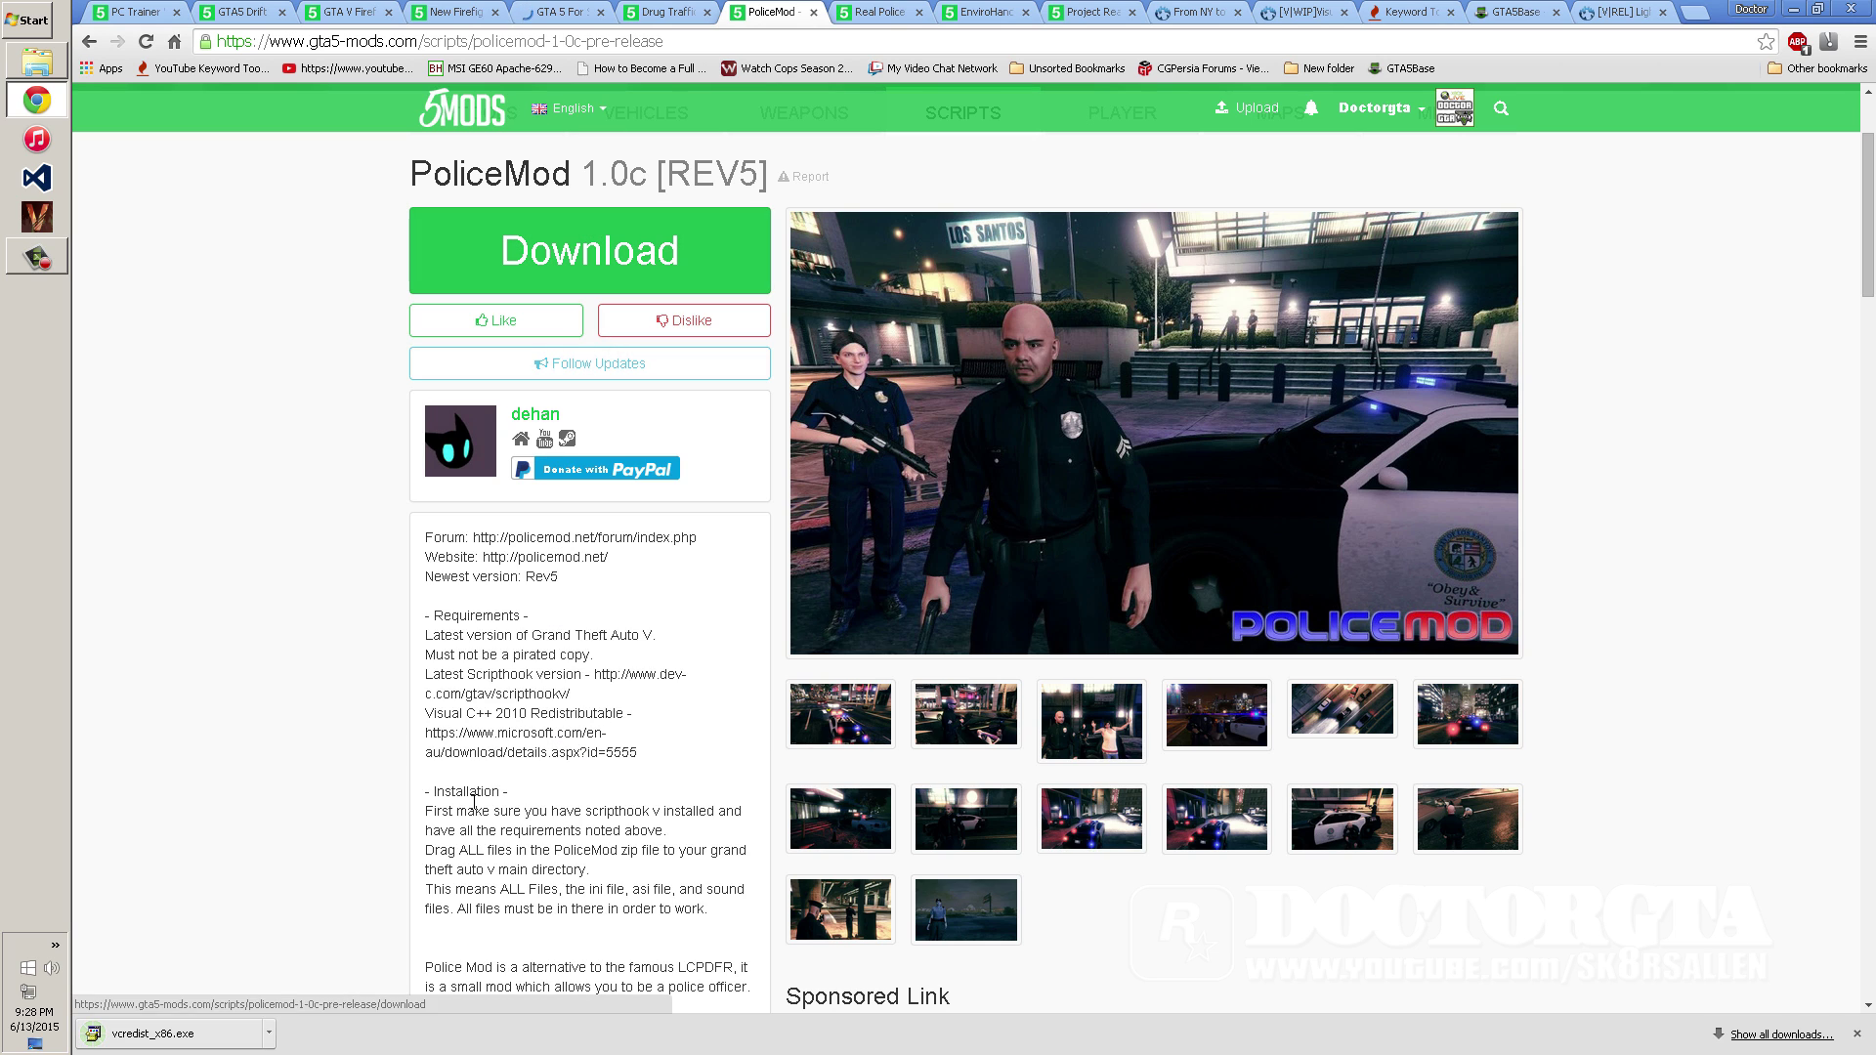
left_click(114, 1041)
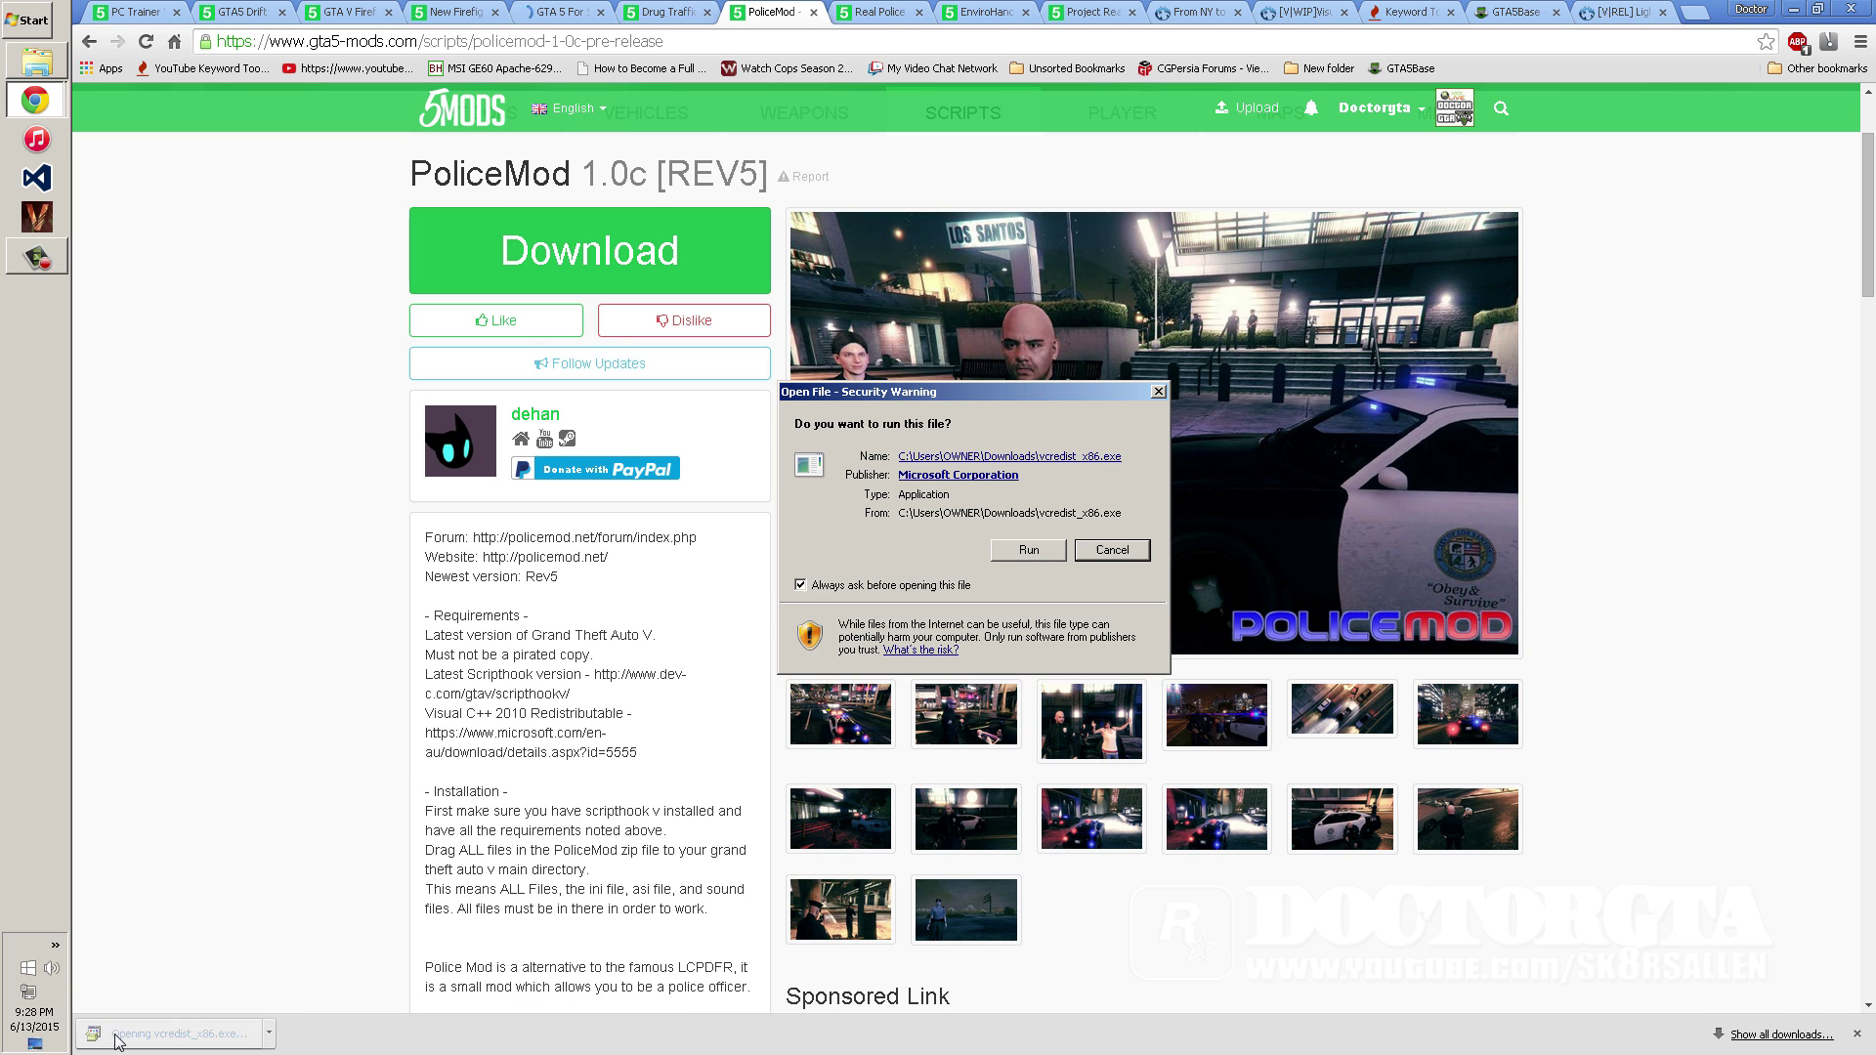
left_click(1038, 551)
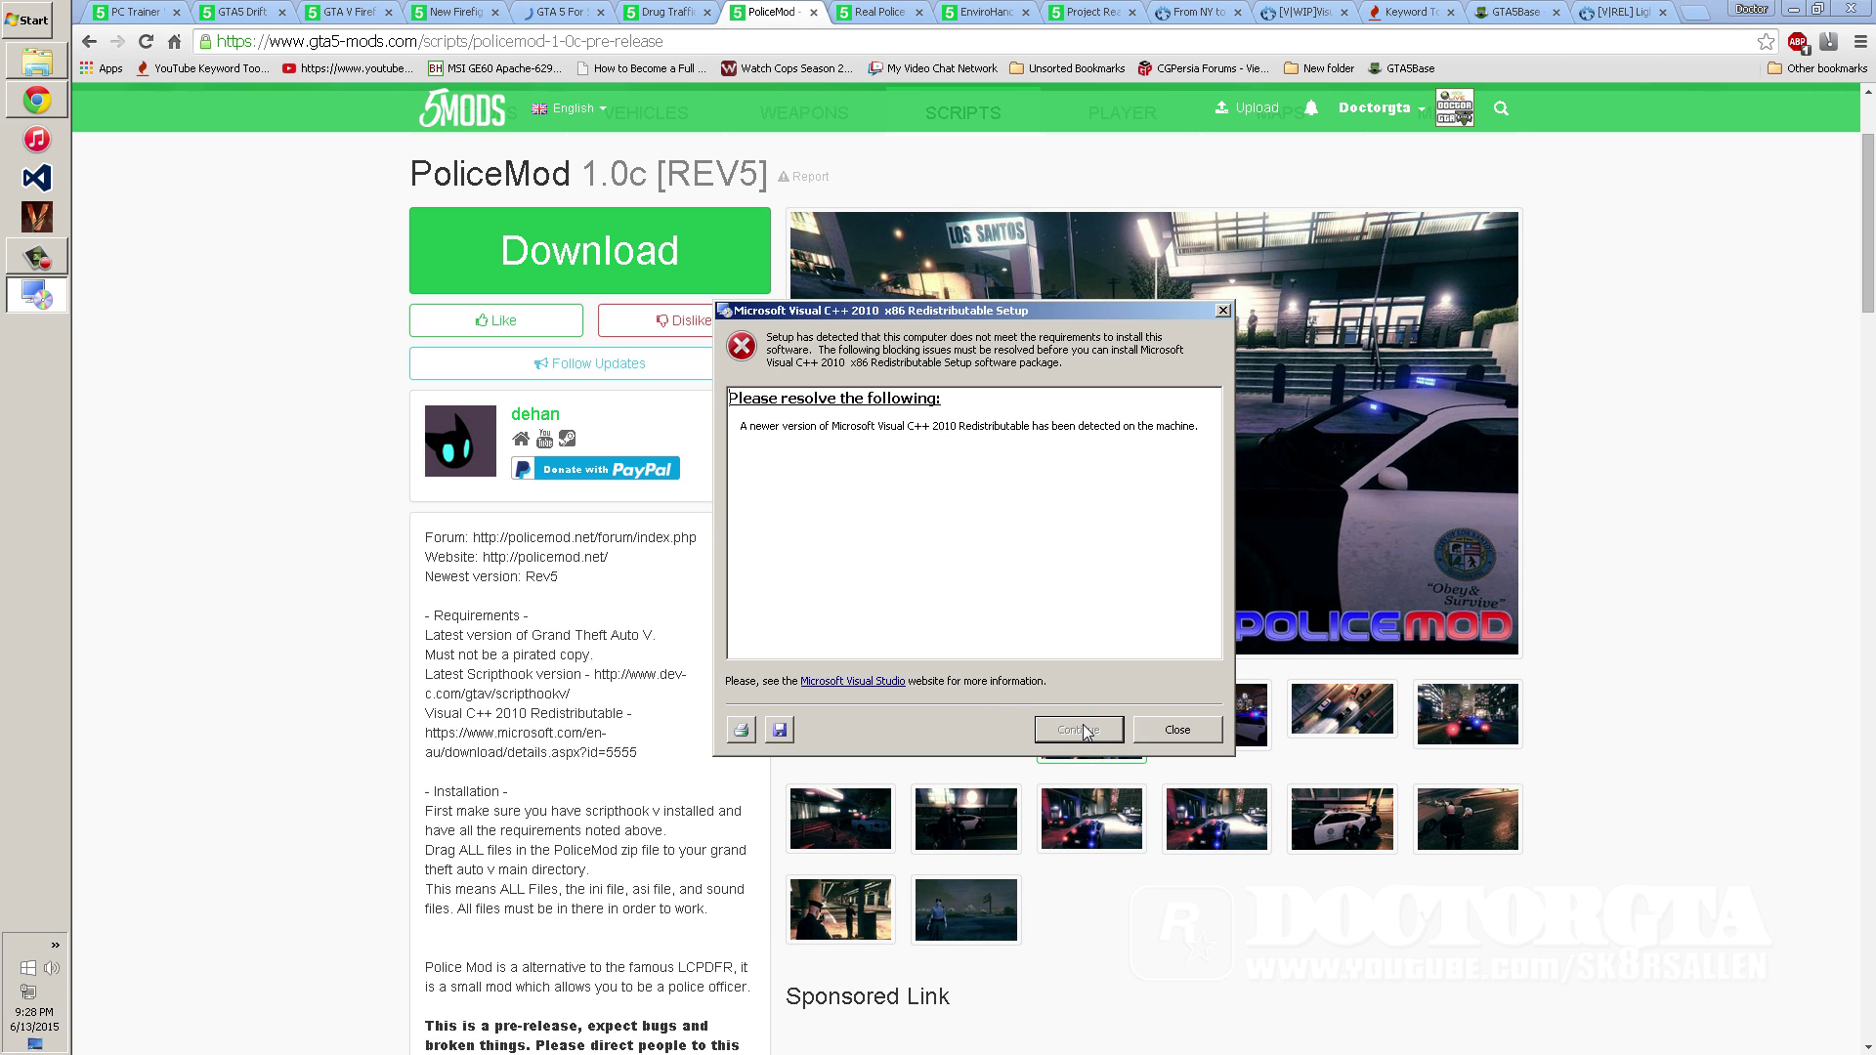
left_click(1179, 730)
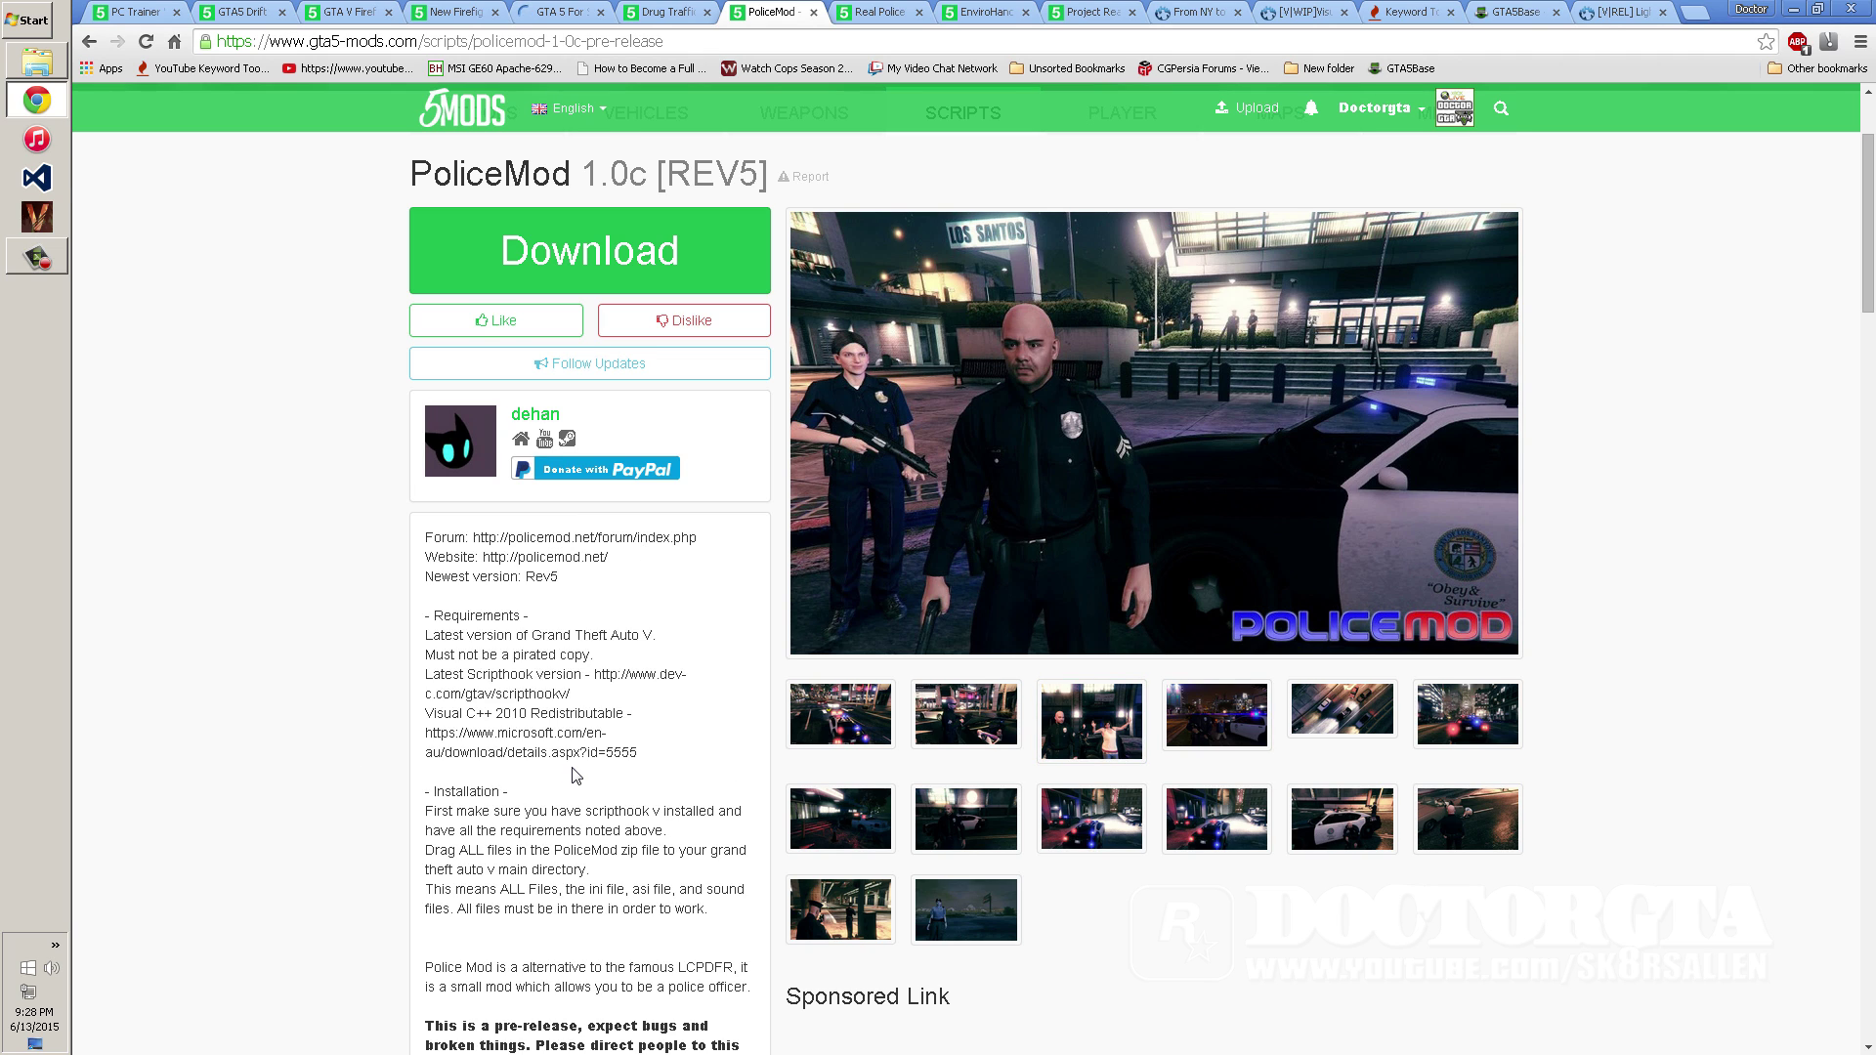
scroll(576, 776, "up", 1)
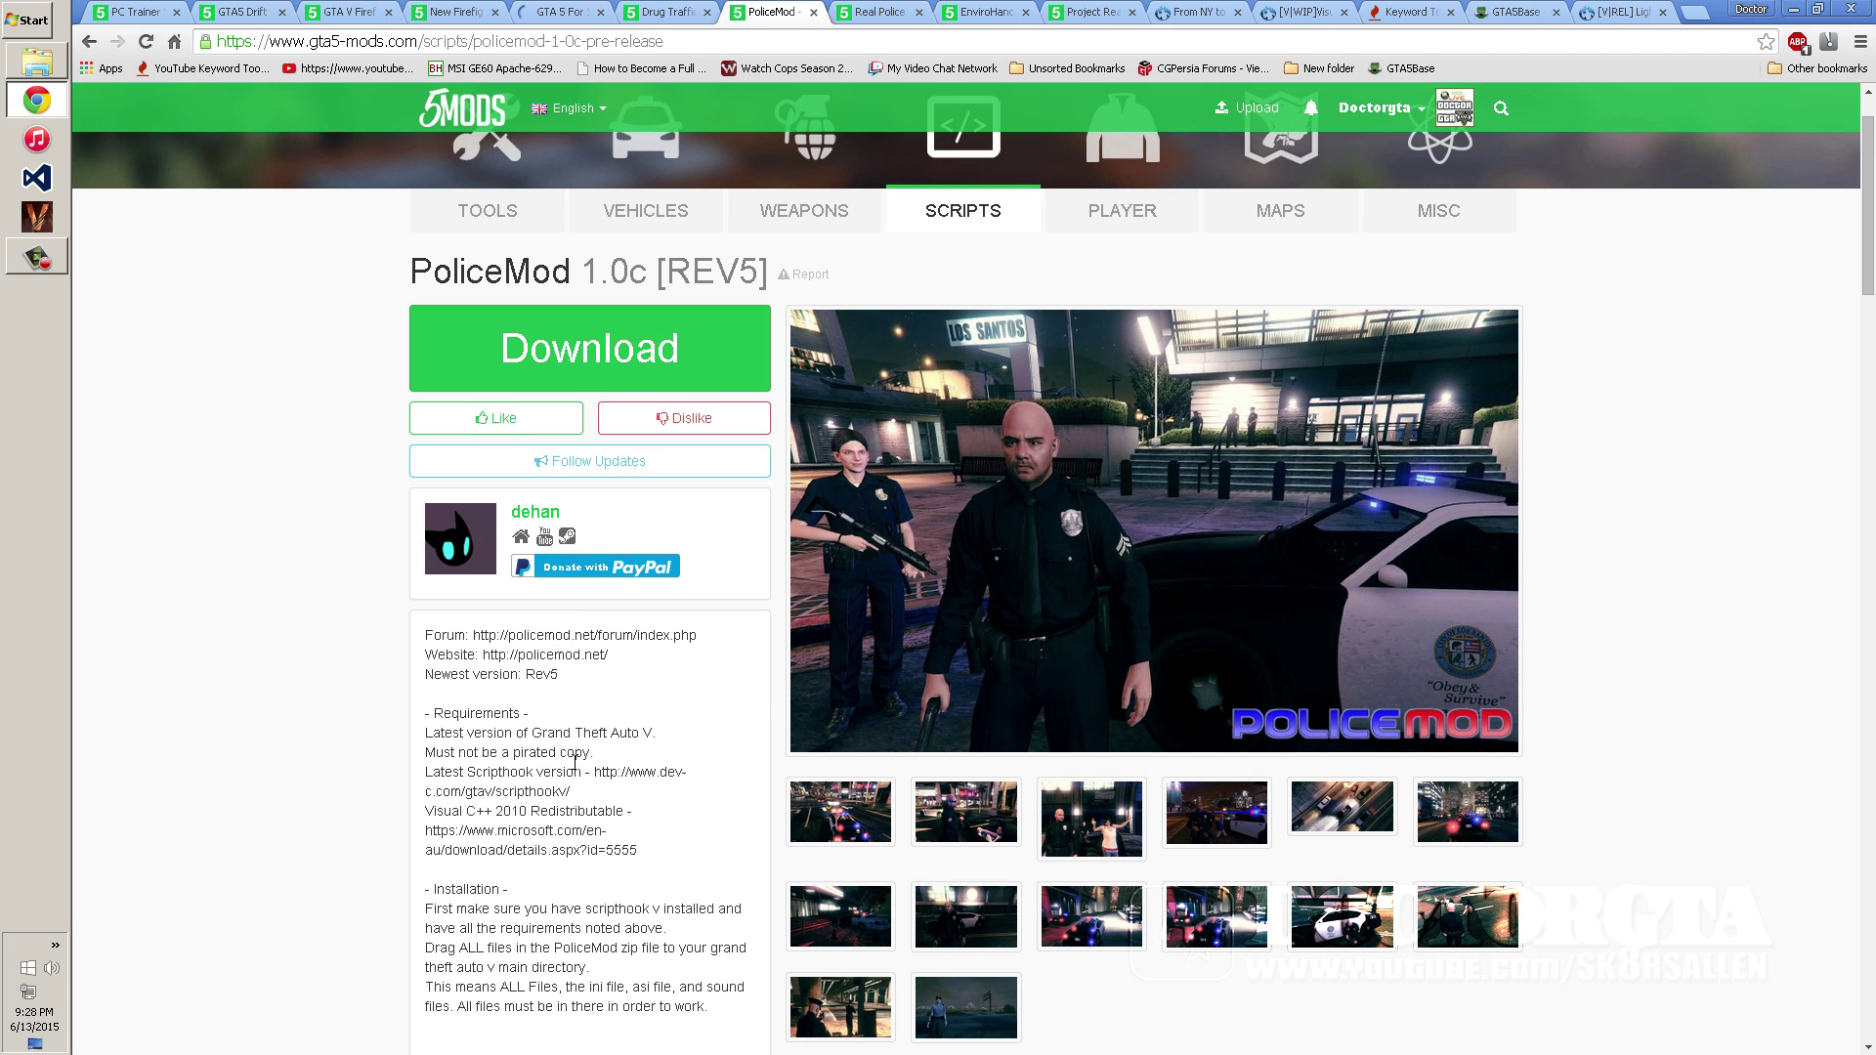
- Download 468881-PoliceMod 1.0c Rev5.zip, open it in WinRAR, and select its mod files
left_click(539, 369)
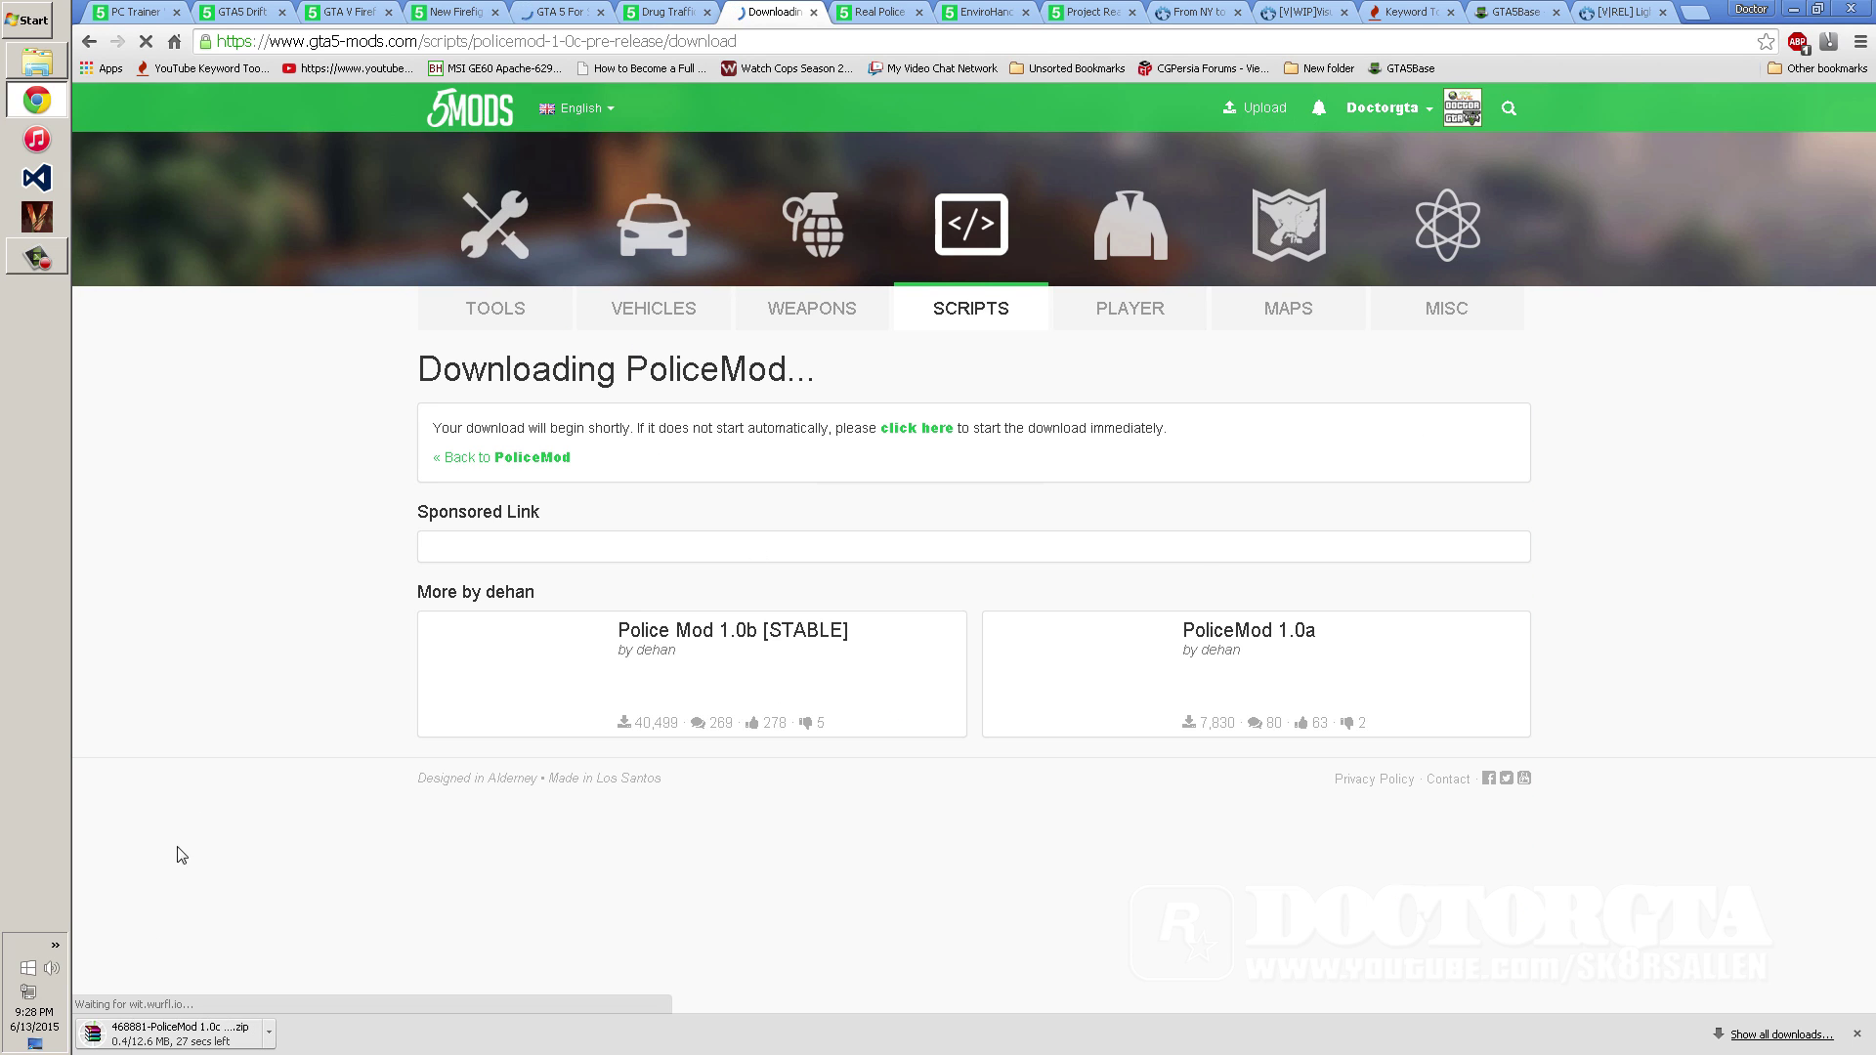
left_click(180, 1042)
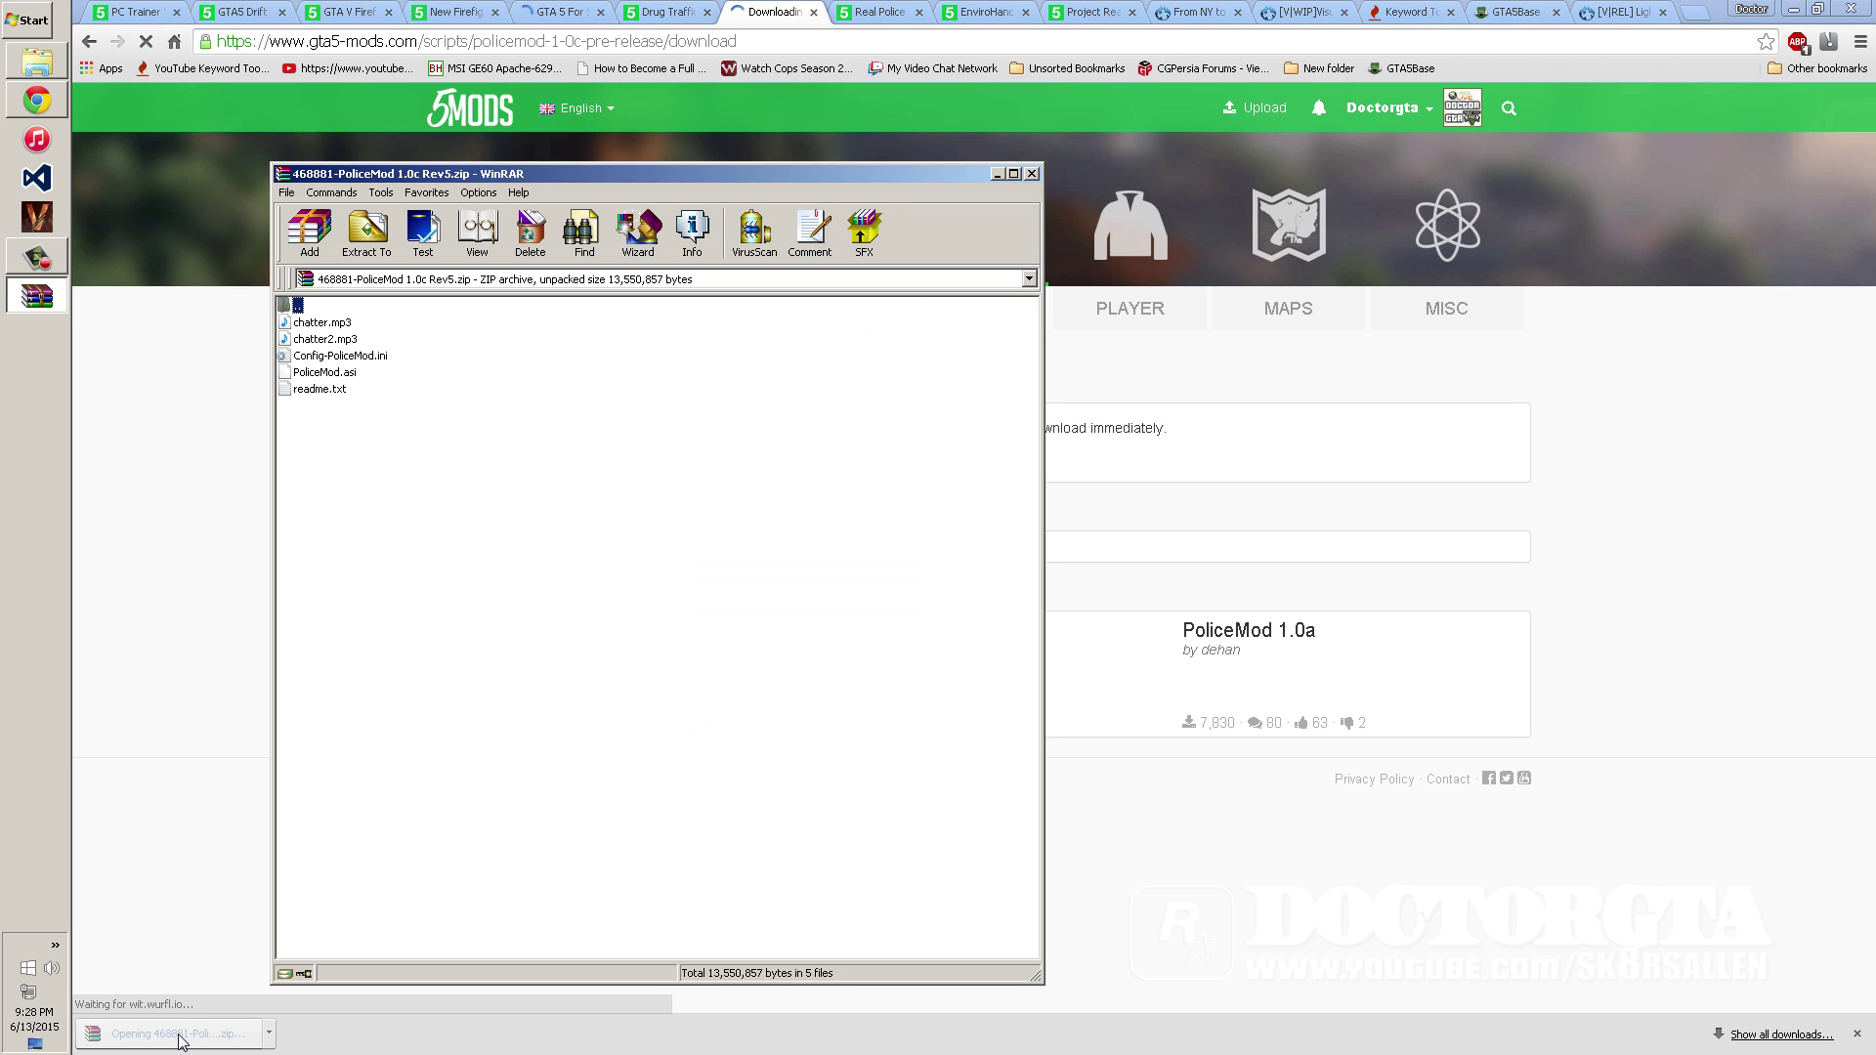
left_click(1863, 11)
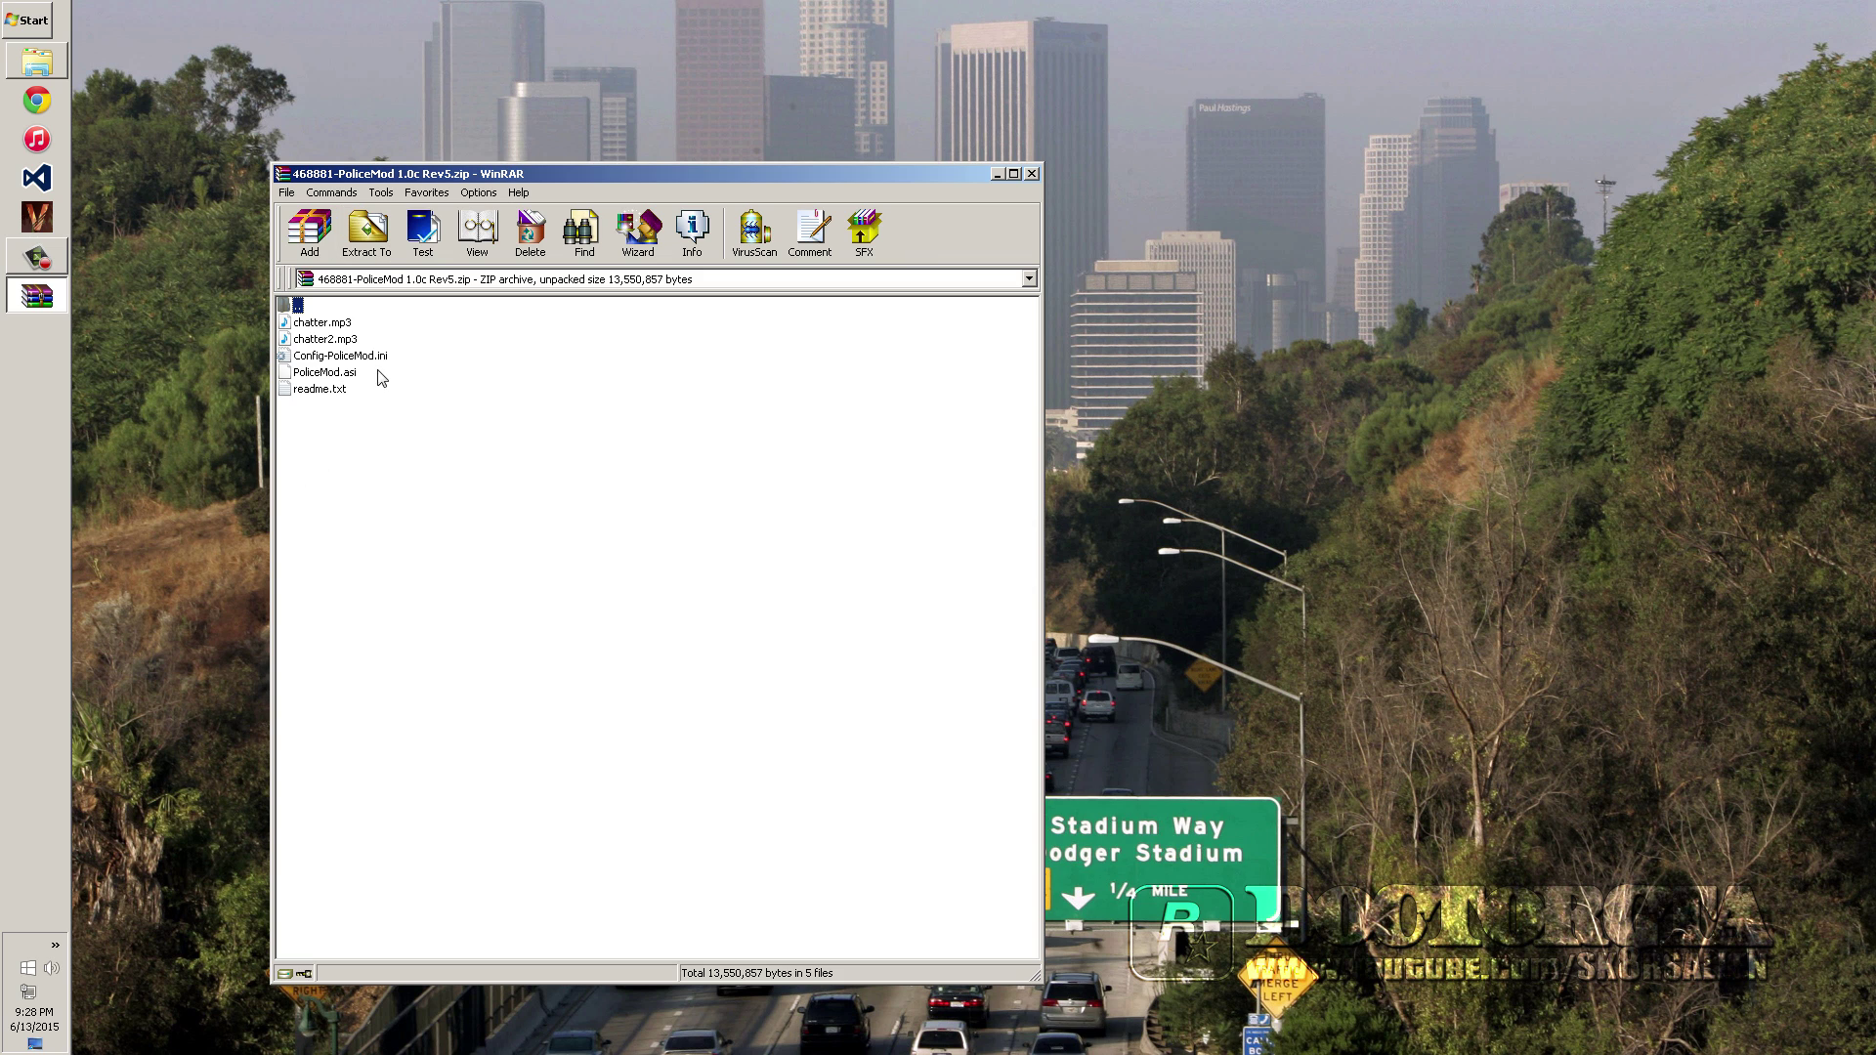
left_click_drag(391, 383, 320, 328)
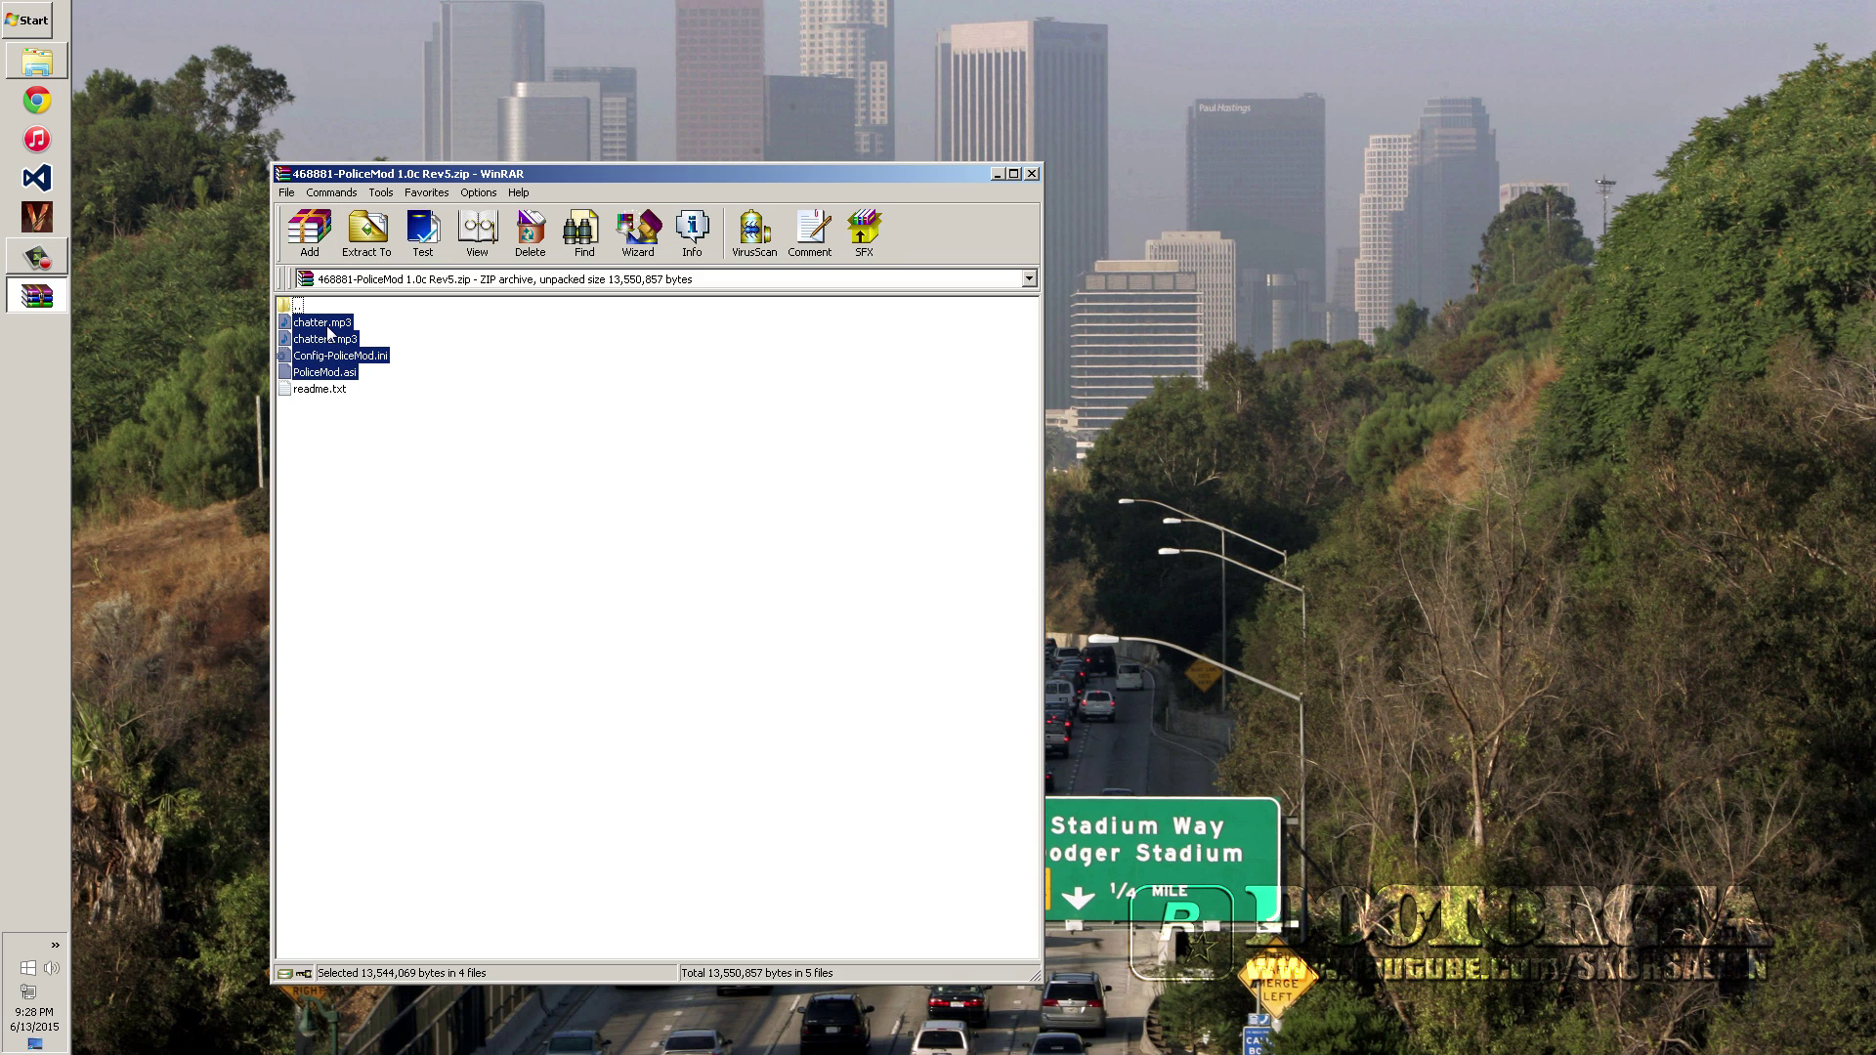
left_click(320, 326)
left_click(325, 340)
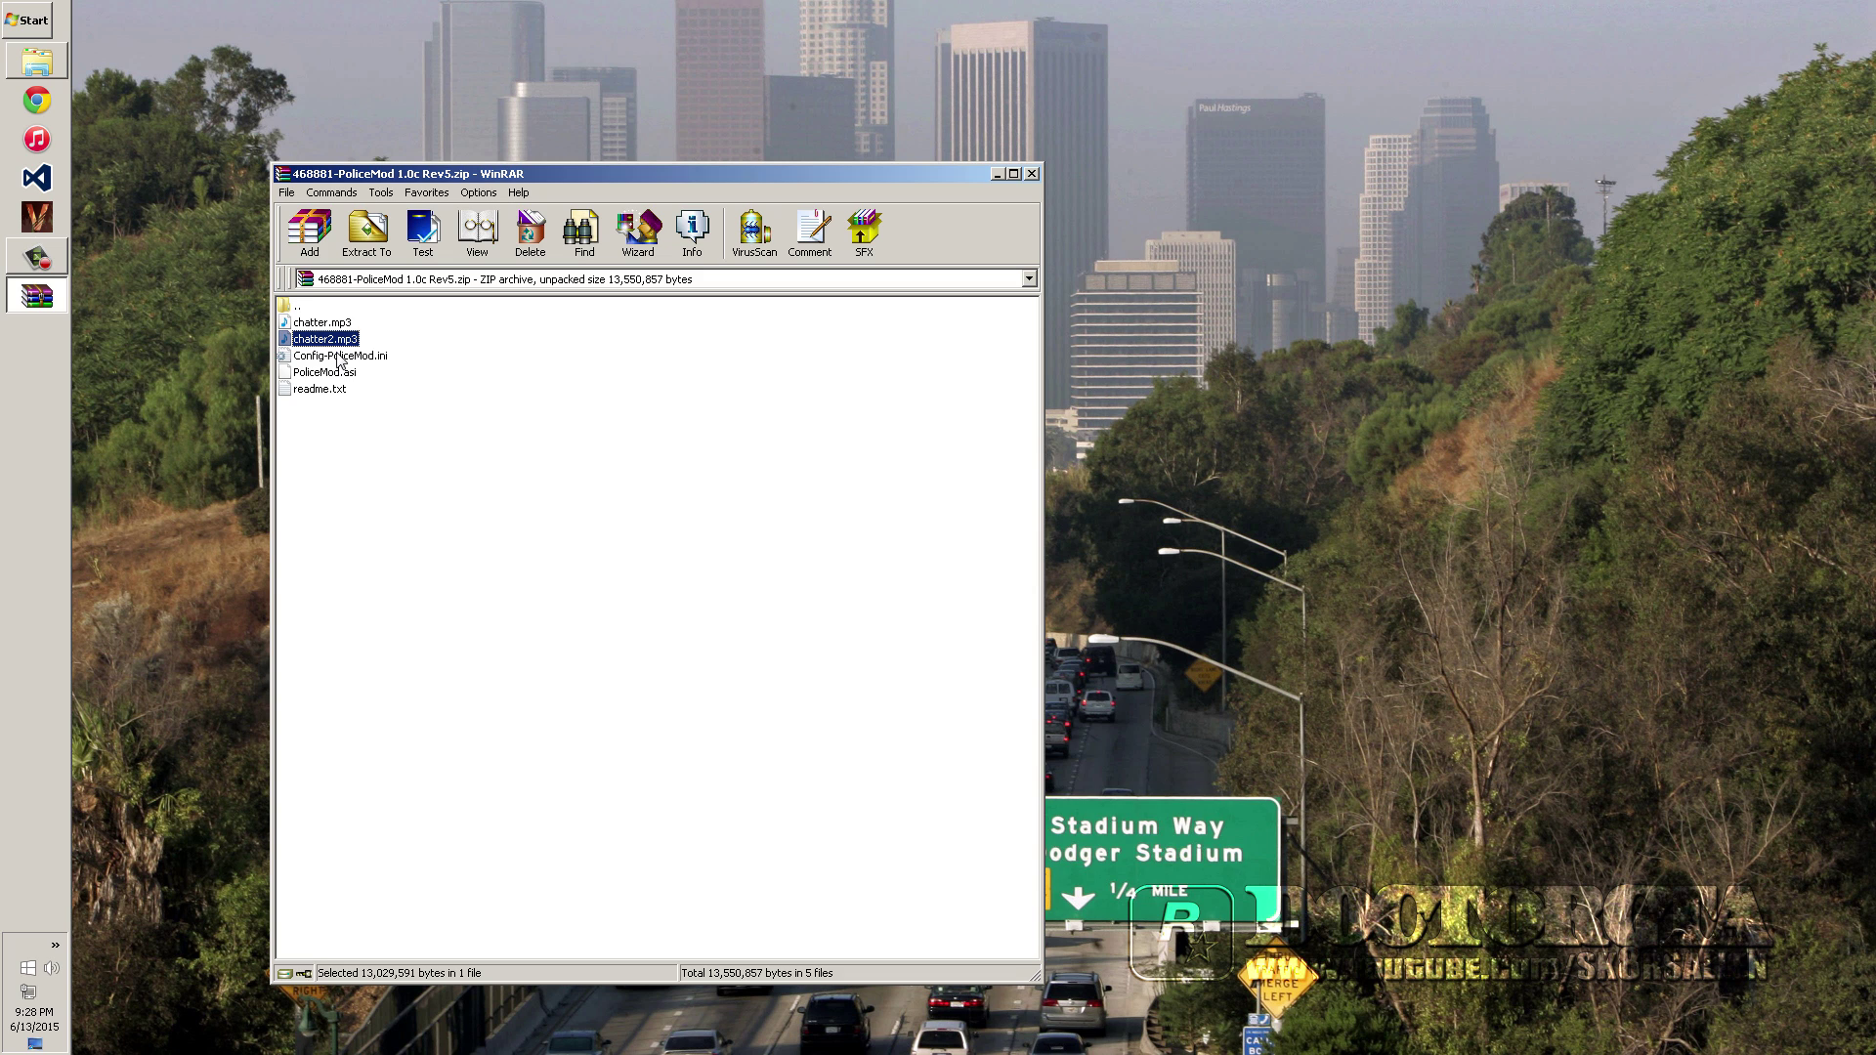
- Open Config-PoliceMod.ini and replace the YourName placeholder with the player's name
double_click(338, 356)
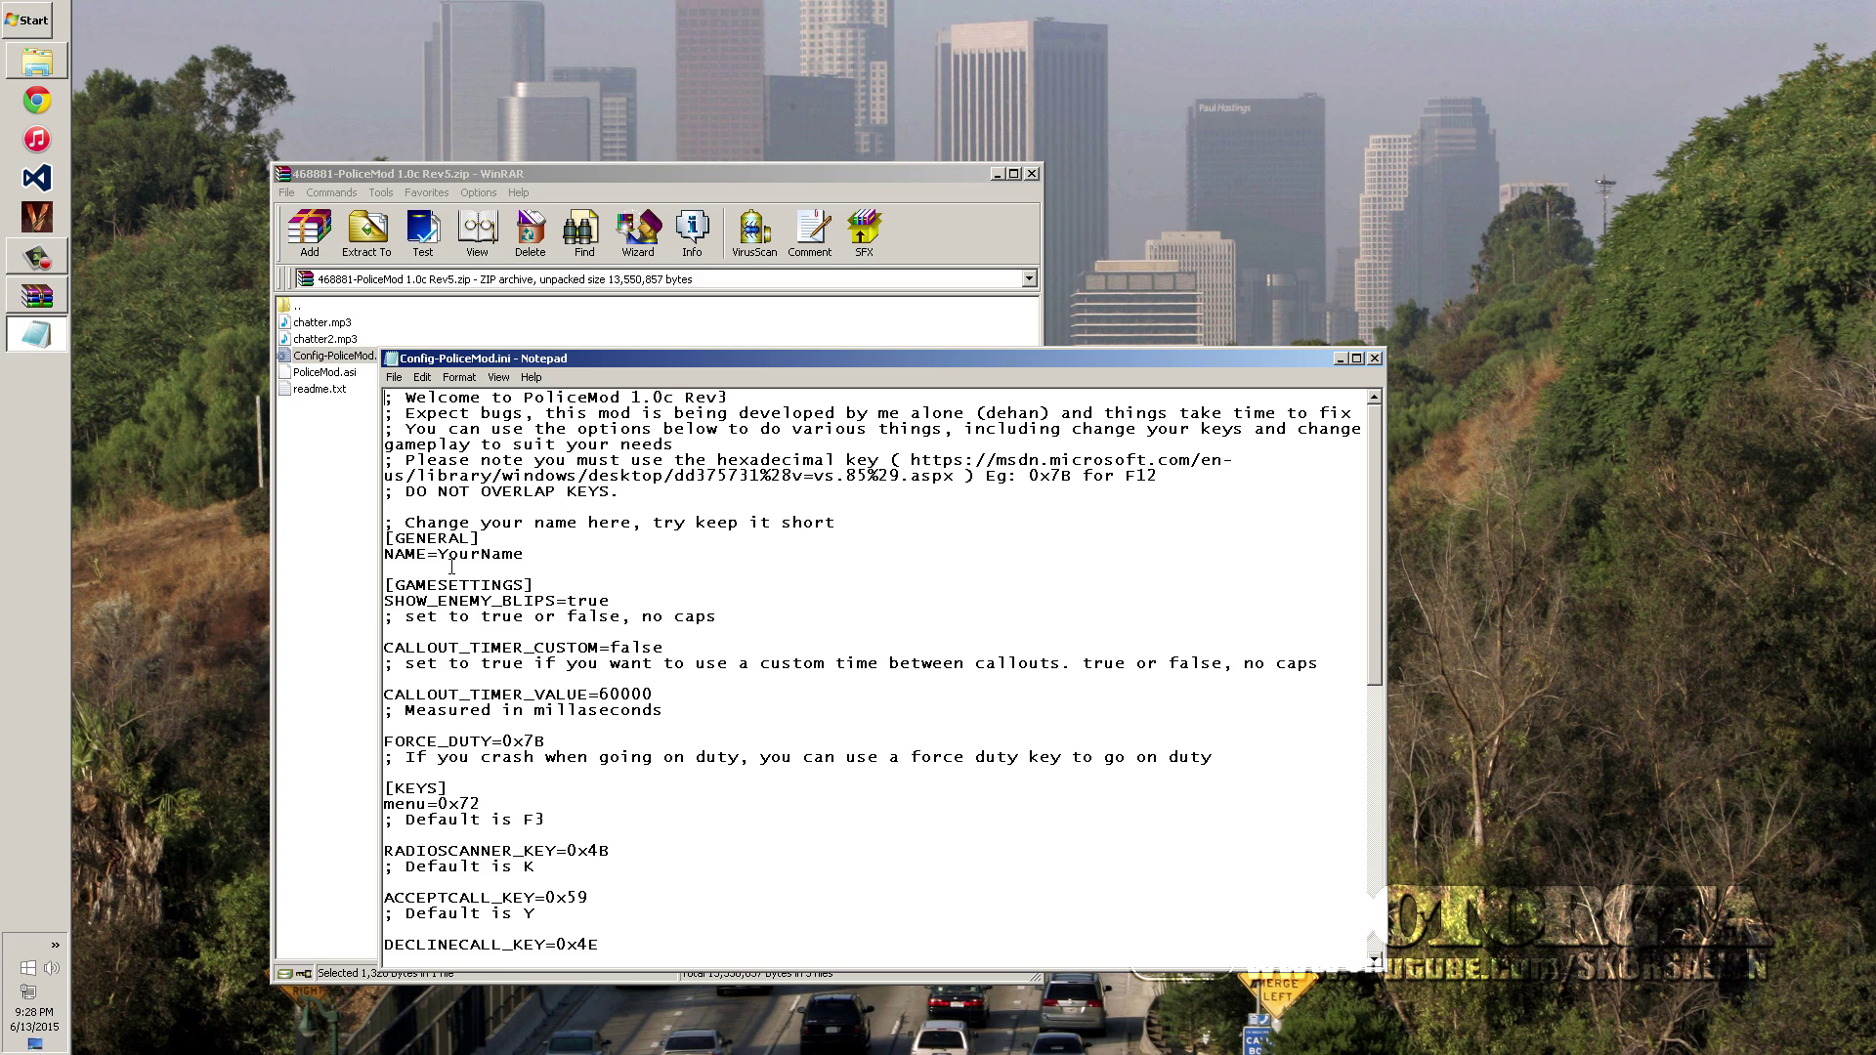
left_click_drag(439, 559, 537, 562)
type("S")
type("ade")
- Set the enemy blips option to true
mouse_move(567, 606)
left_mouse_down()
mouse_move(619, 606)
mouse_move(582, 606)
left_mouse_up()
key("BackSpace")
key("BackSpace")
type("fa")
- Set CALLOUT_TIMER_CUSTOM to true and CALLOUT_TIMER_VALUE to 120000
key("BackSpace")
type("true")
left_click(495, 651)
left_click_drag(610, 649, 667, 656)
key("BackSpace")
key("BackSpace")
type("true")
left_click_drag(384, 696, 653, 698)
left_click(677, 699)
left_click(624, 699, "shift")
key("BackSpace")
key("BackSpace")
key("BackSpace")
type("120000")
- Copy the MSDN virtual-key code reference URL from the config
left_click_drag(502, 743, 561, 749)
left_click_drag(923, 467, 962, 484)
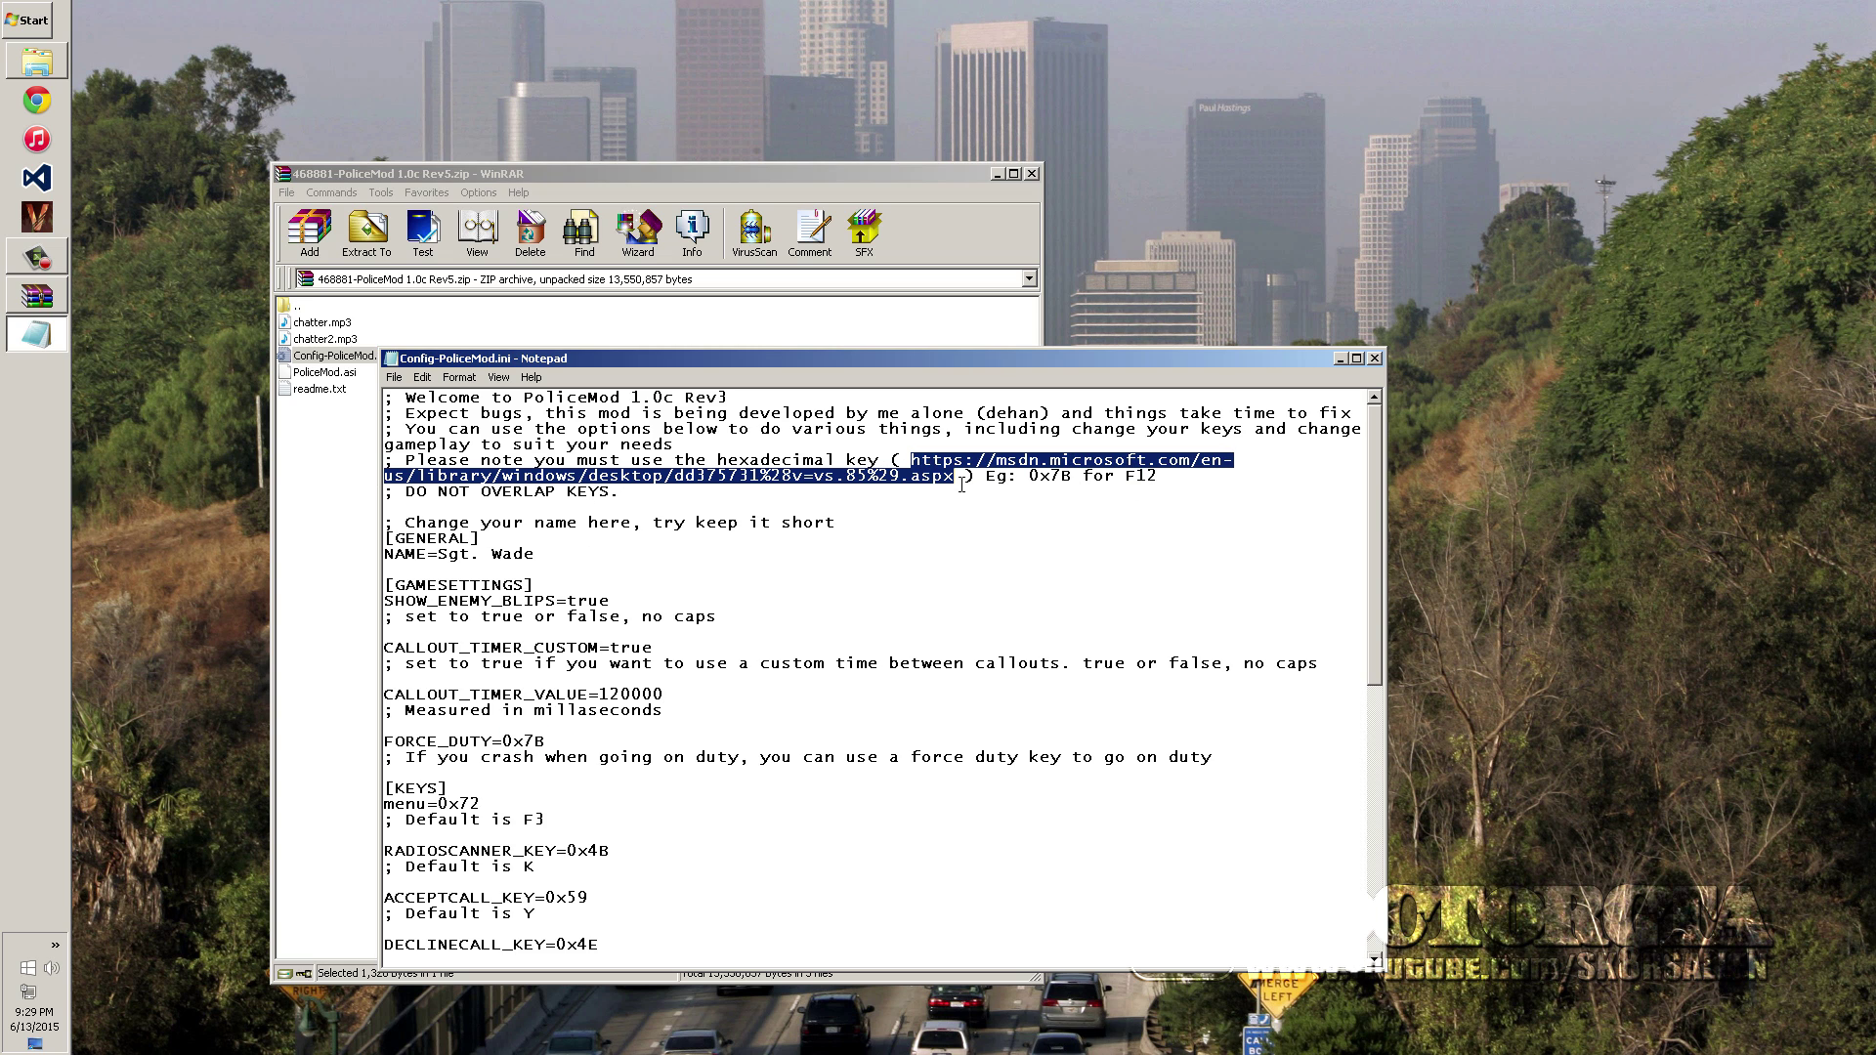
right_click(962, 483)
left_click(987, 533)
left_click(51, 101)
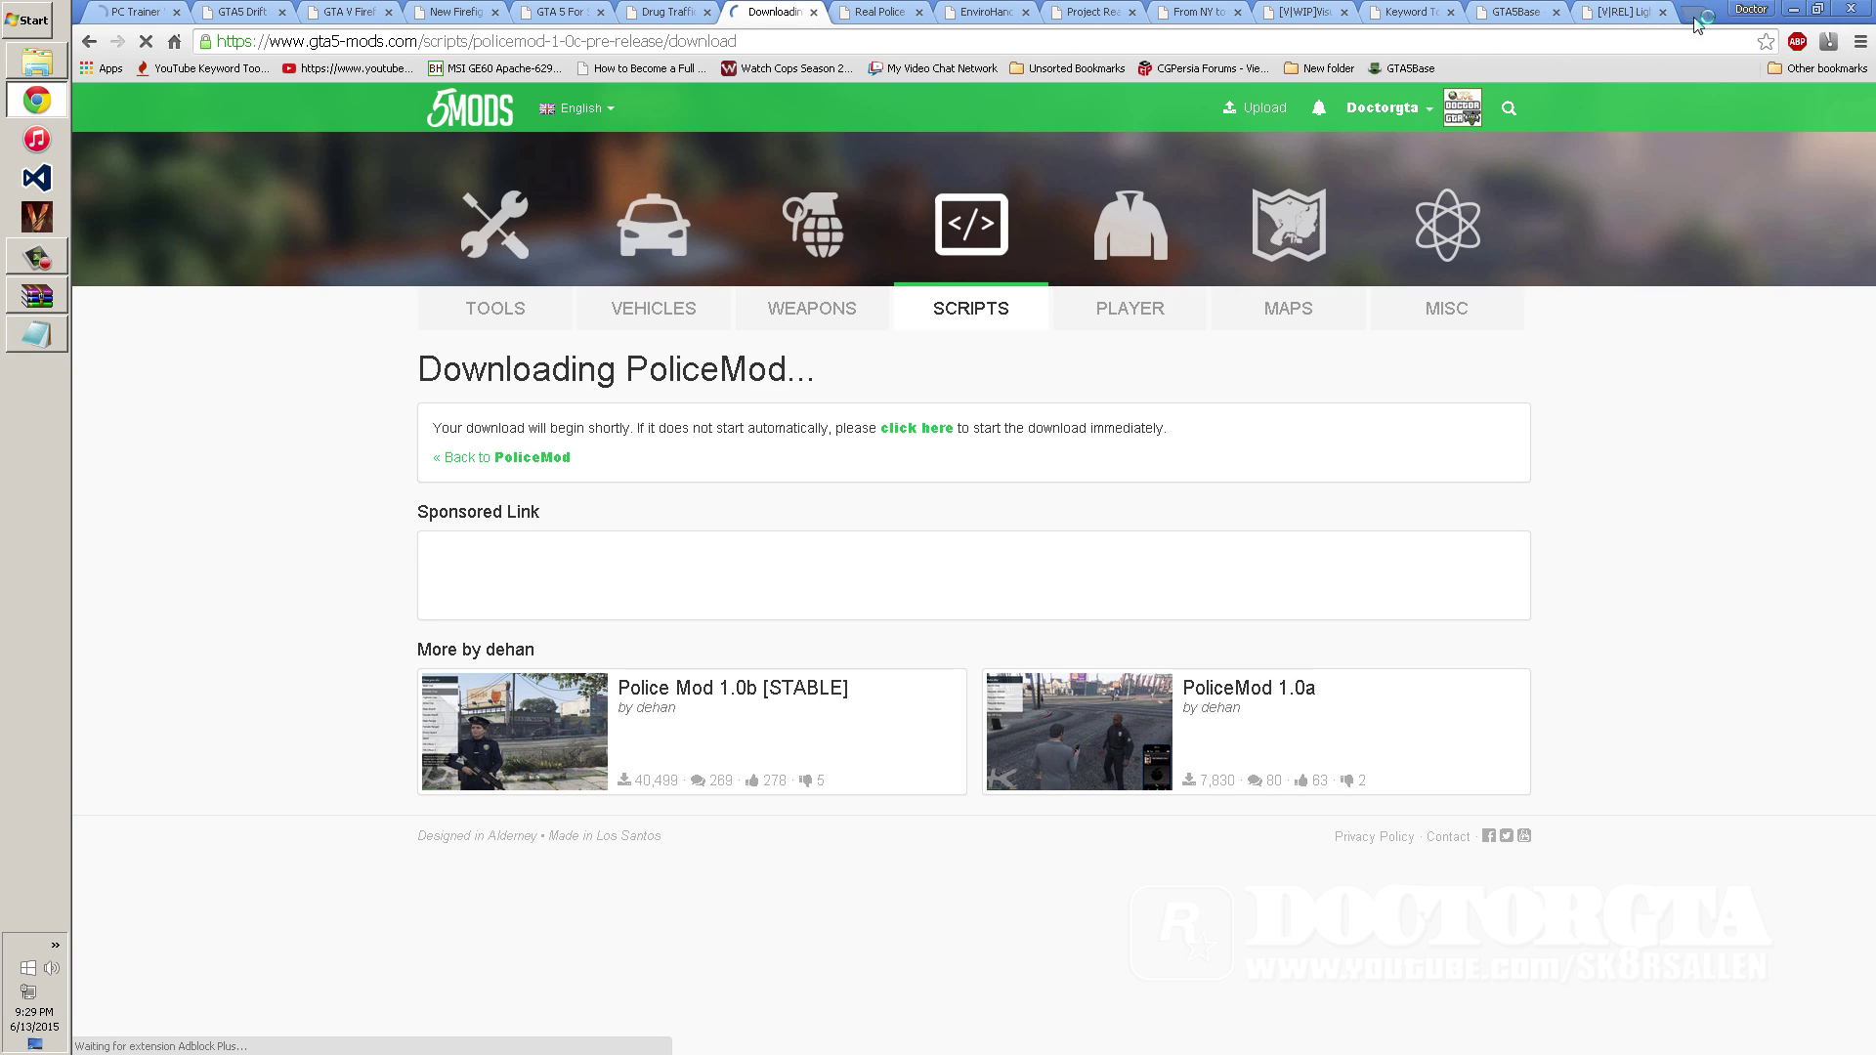
- Load the MSDN Virtual-Key Codes page in a new tab and find codes like 0x01 and right arrow 0x27
left_click(1696, 13)
key("ctrl+v")
key("Return")
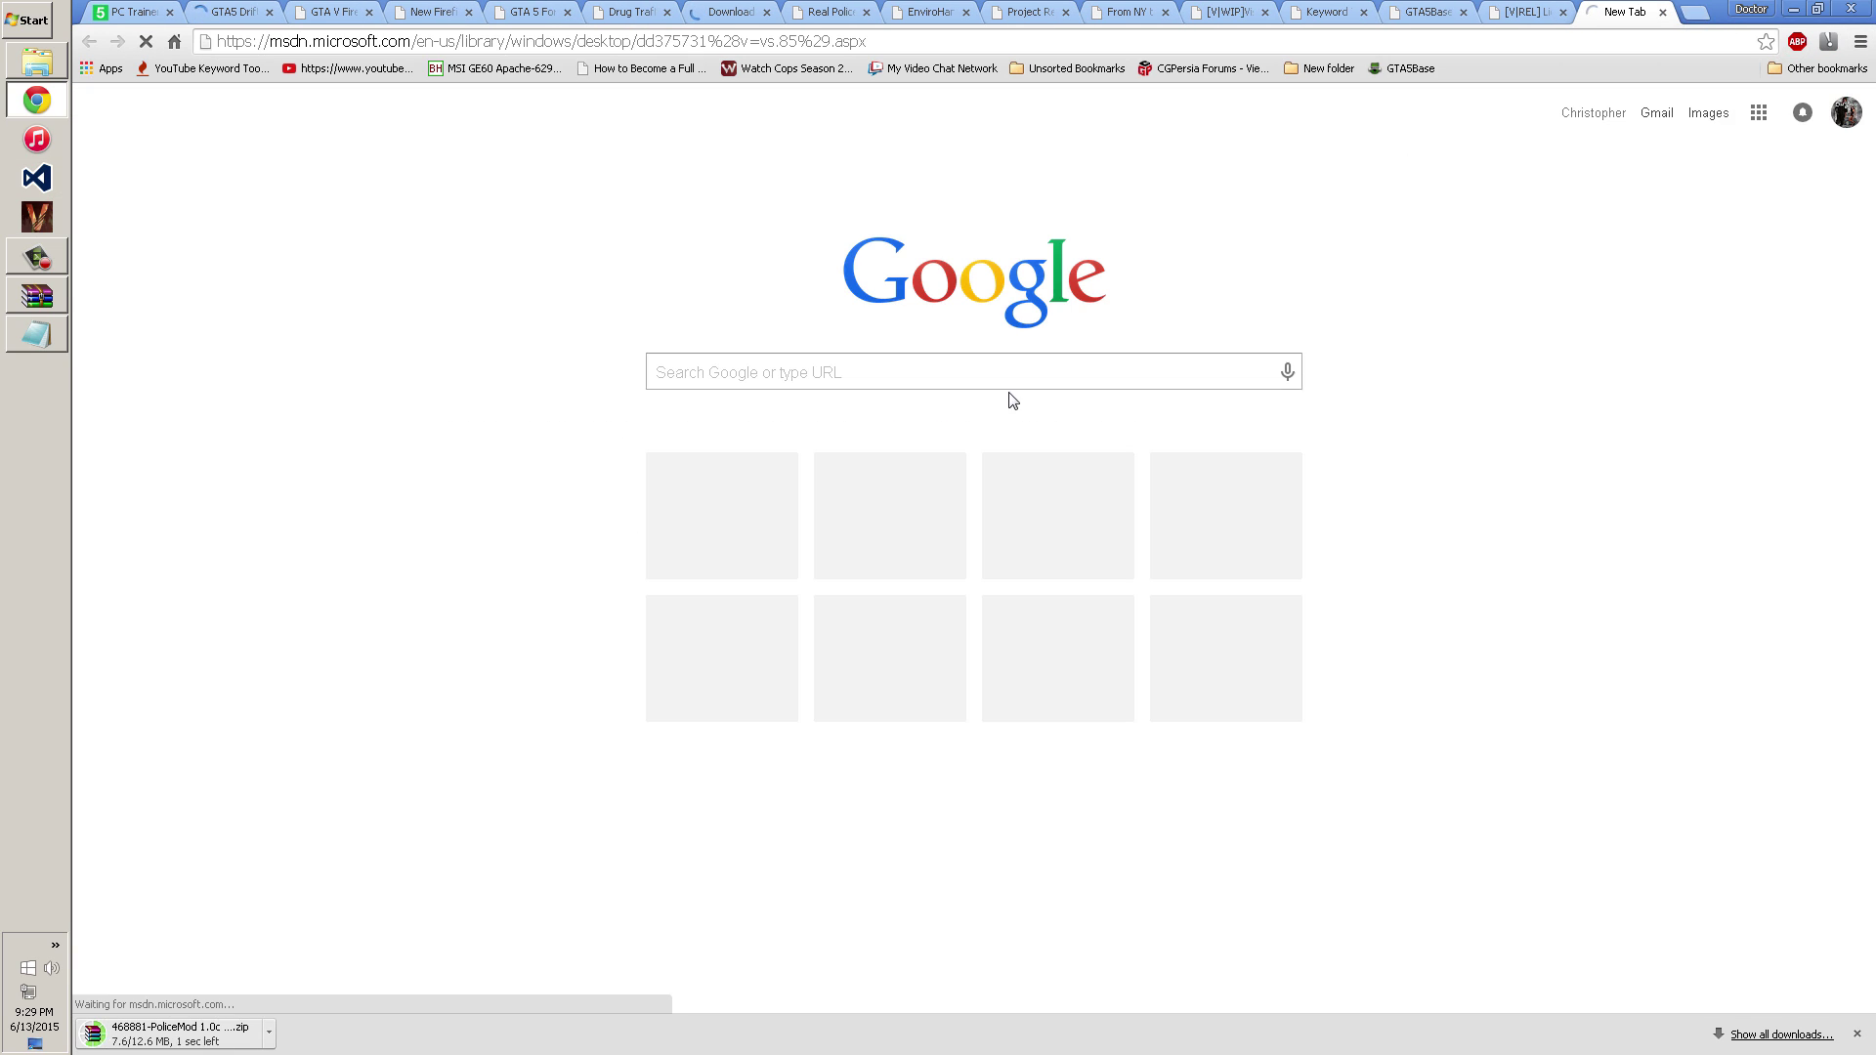
scroll(977, 469, "down", 4)
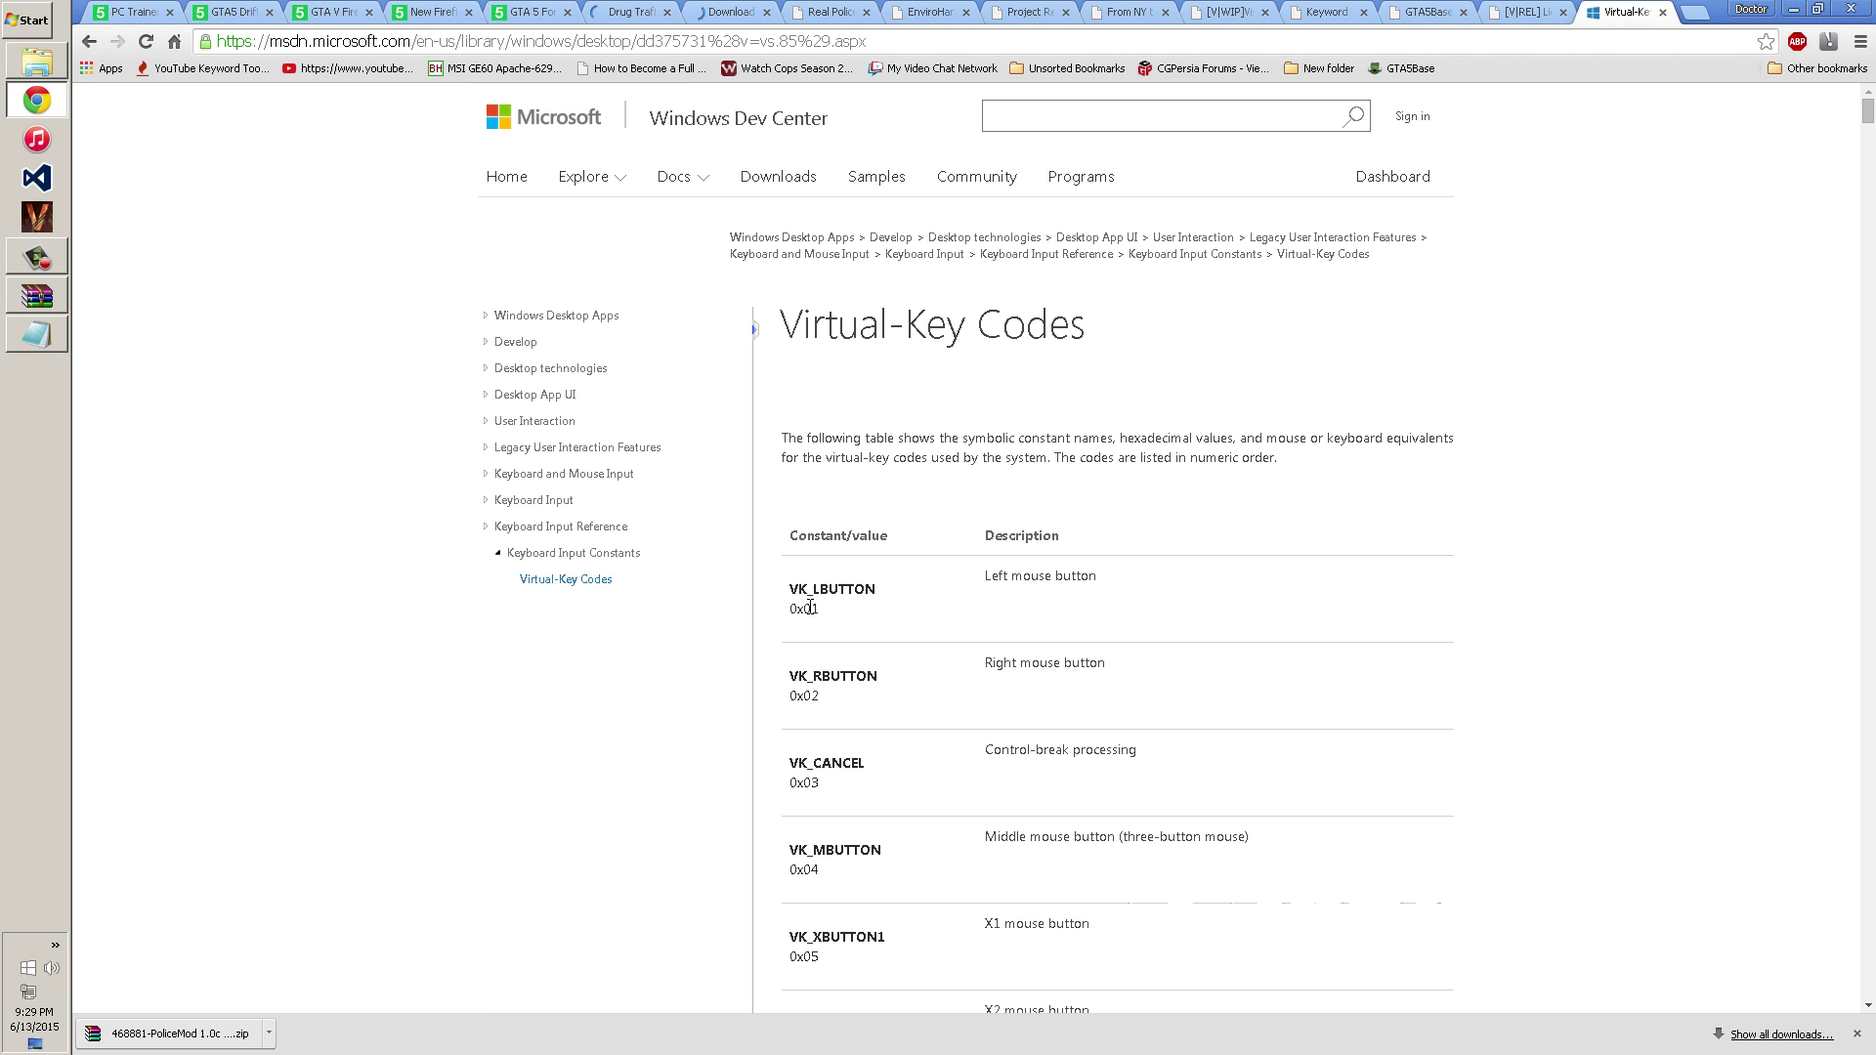
double_click(830, 589)
left_click(807, 623)
double_click(807, 615)
left_click(1048, 572)
scroll(1041, 596, "down", 10)
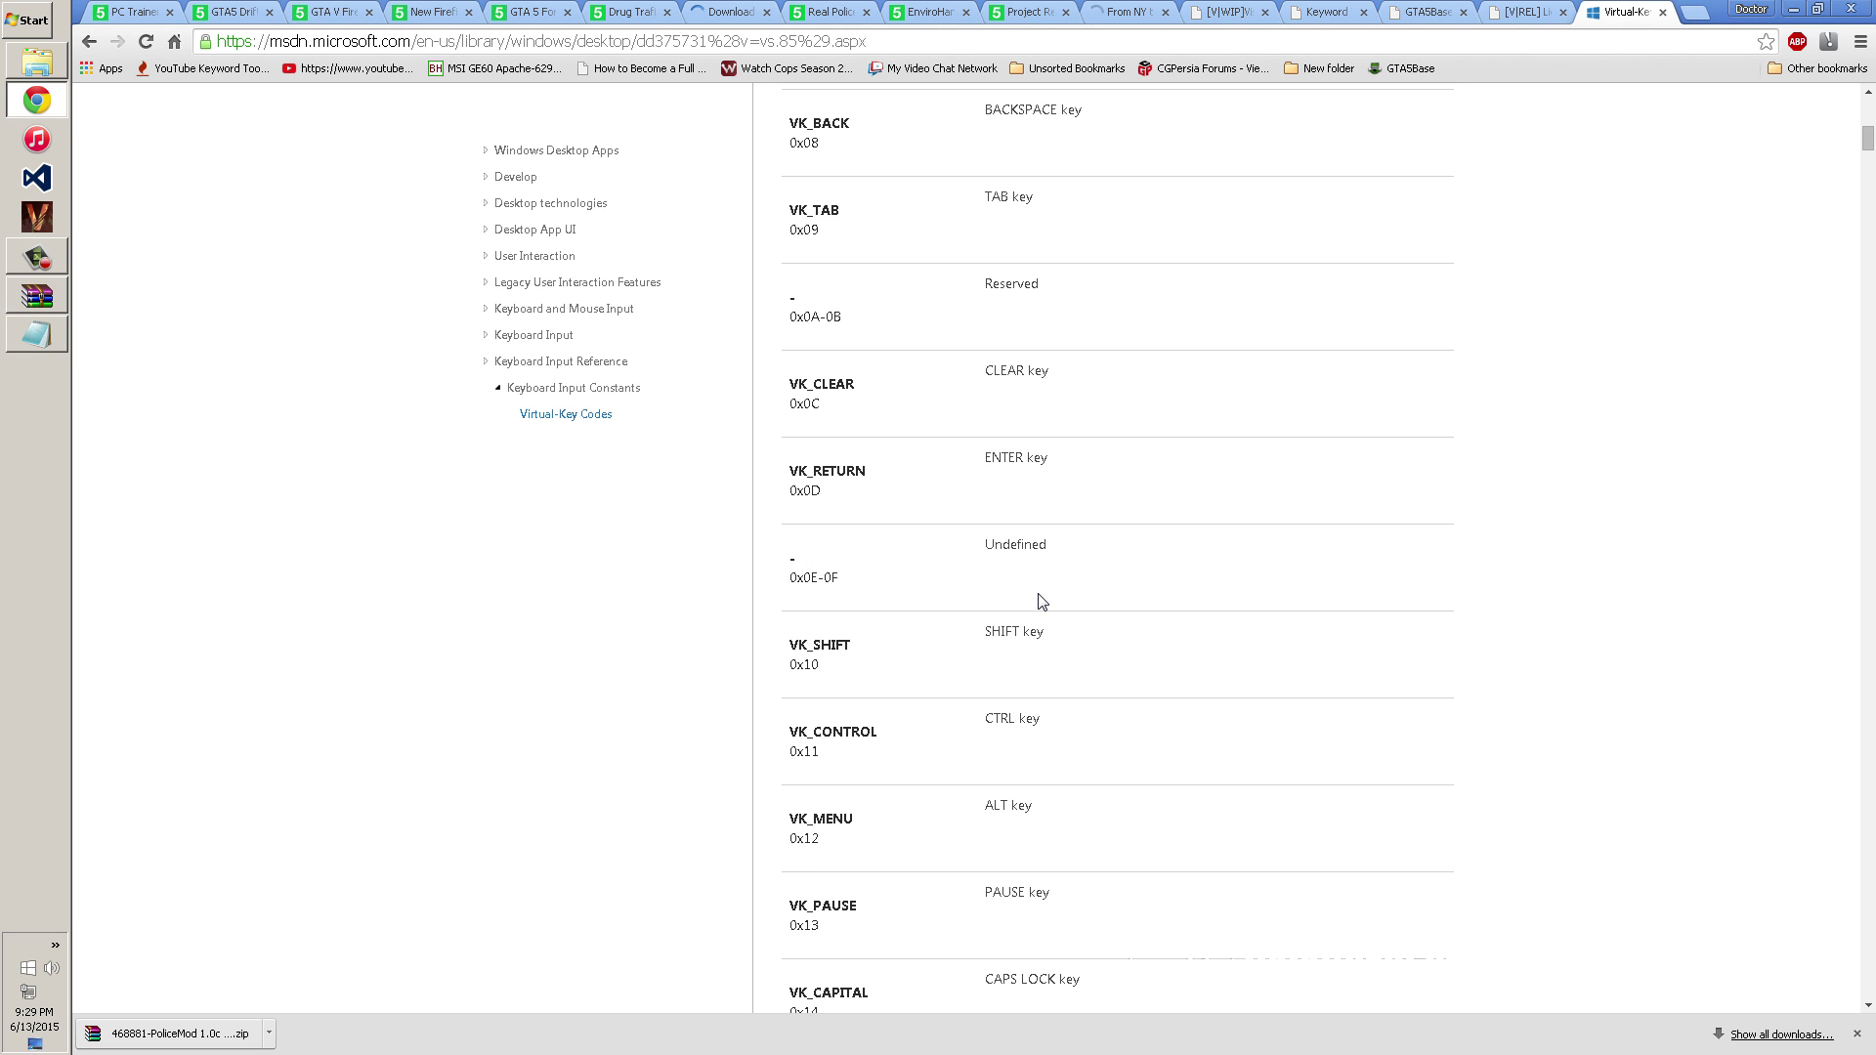
scroll(1042, 601, "down", 16)
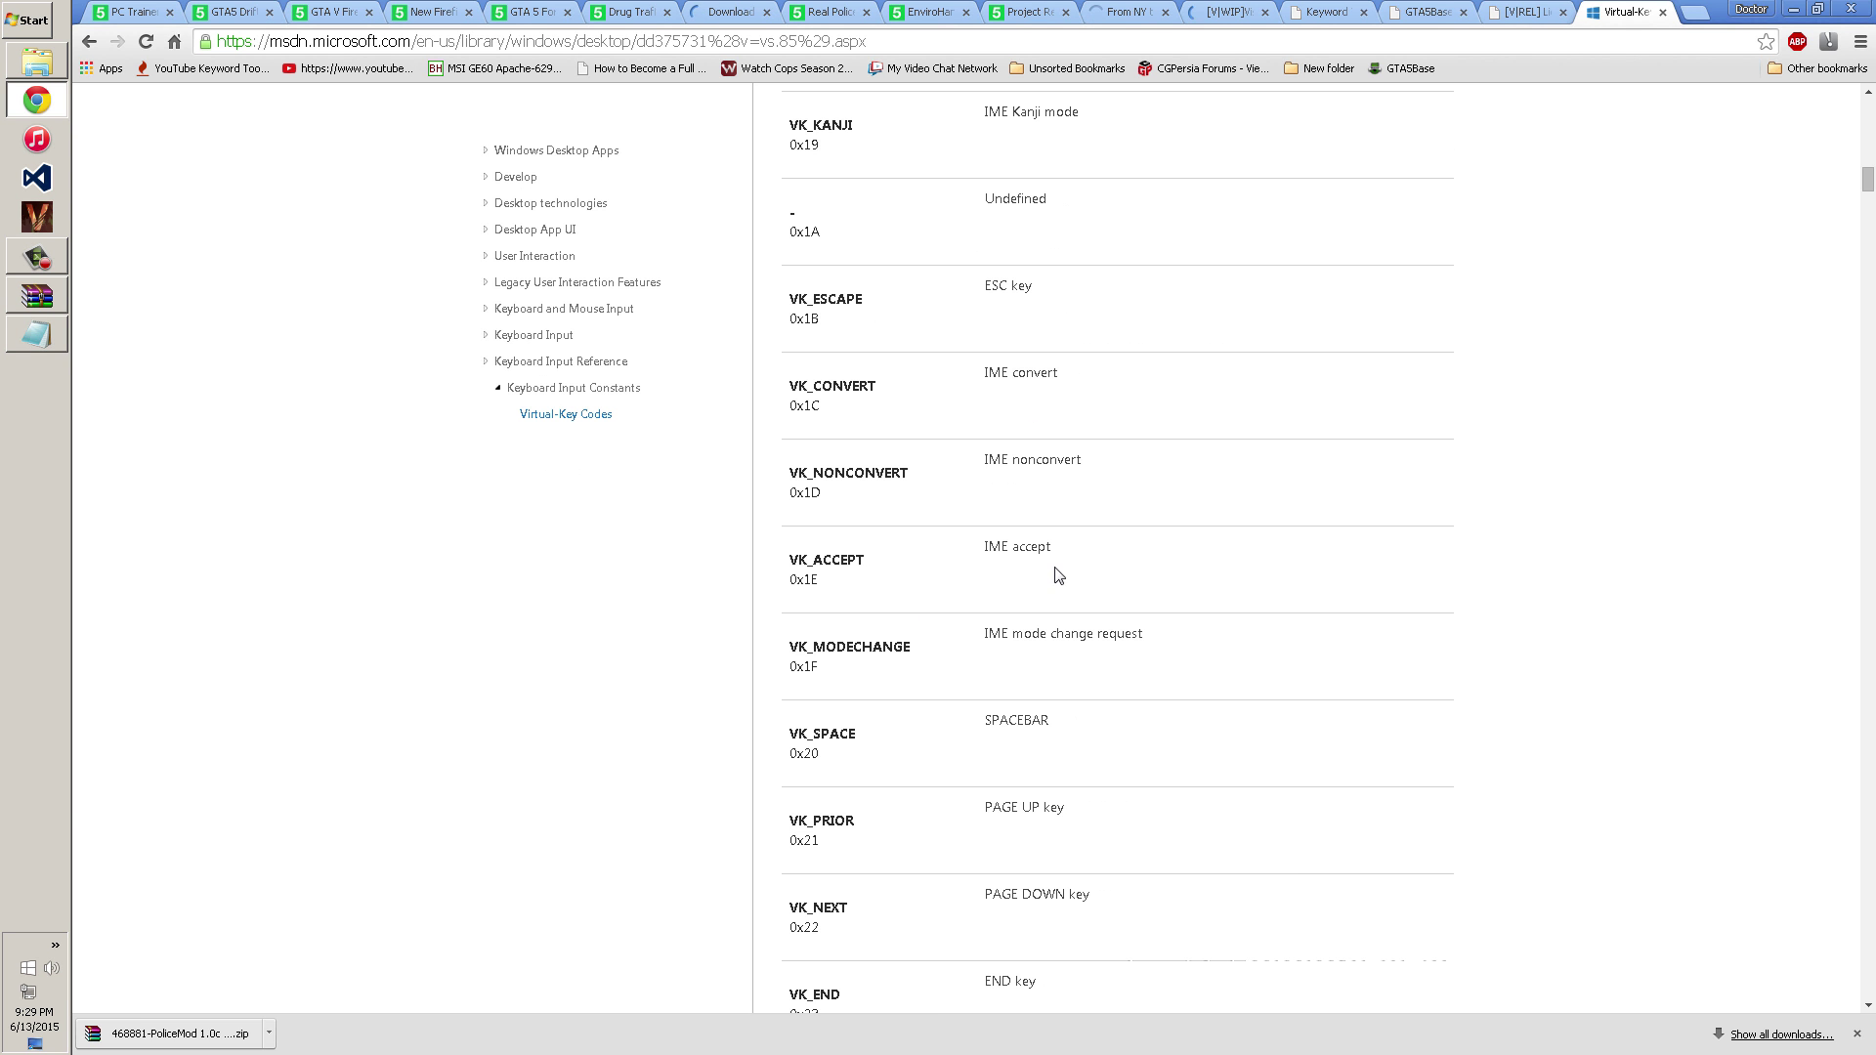
scroll(1031, 683, "down", 6)
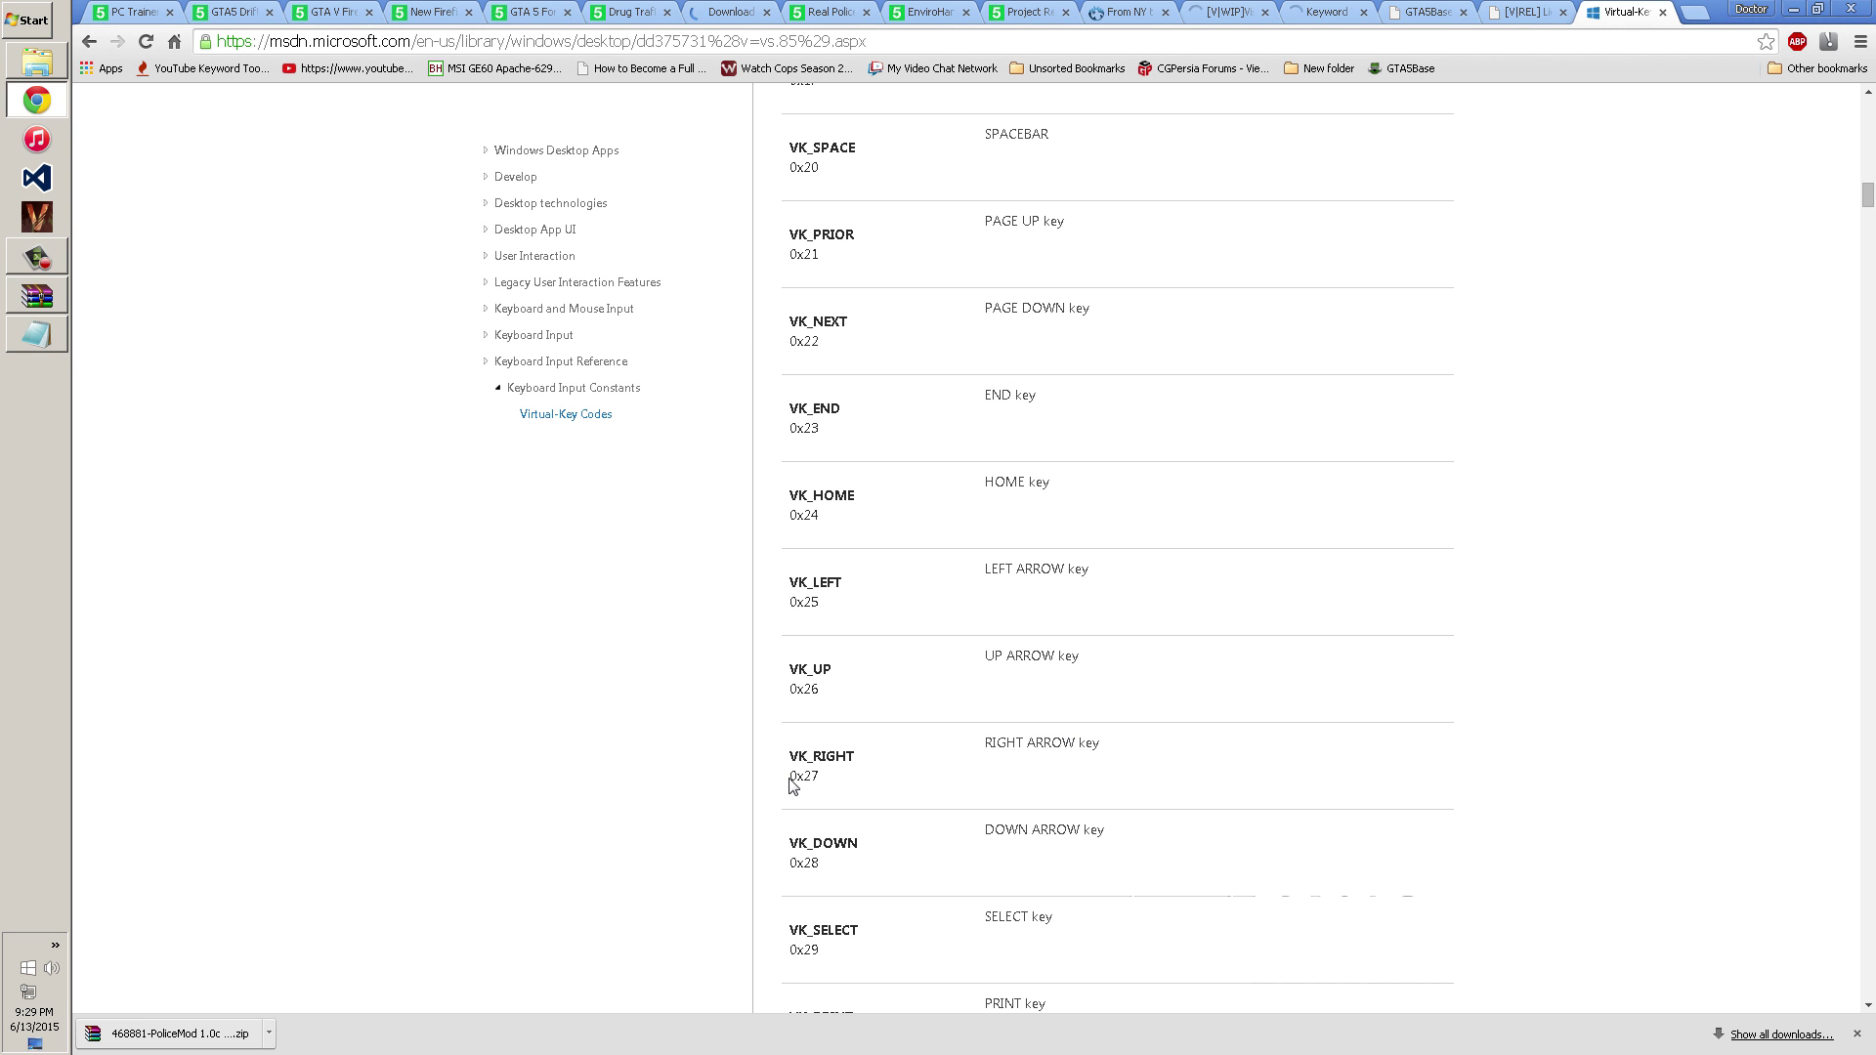
left_click_drag(790, 778, 831, 782)
- Review the force duty key 0x7B, then delete F3 from the menu key's '; Default is' comment
left_click(35, 334)
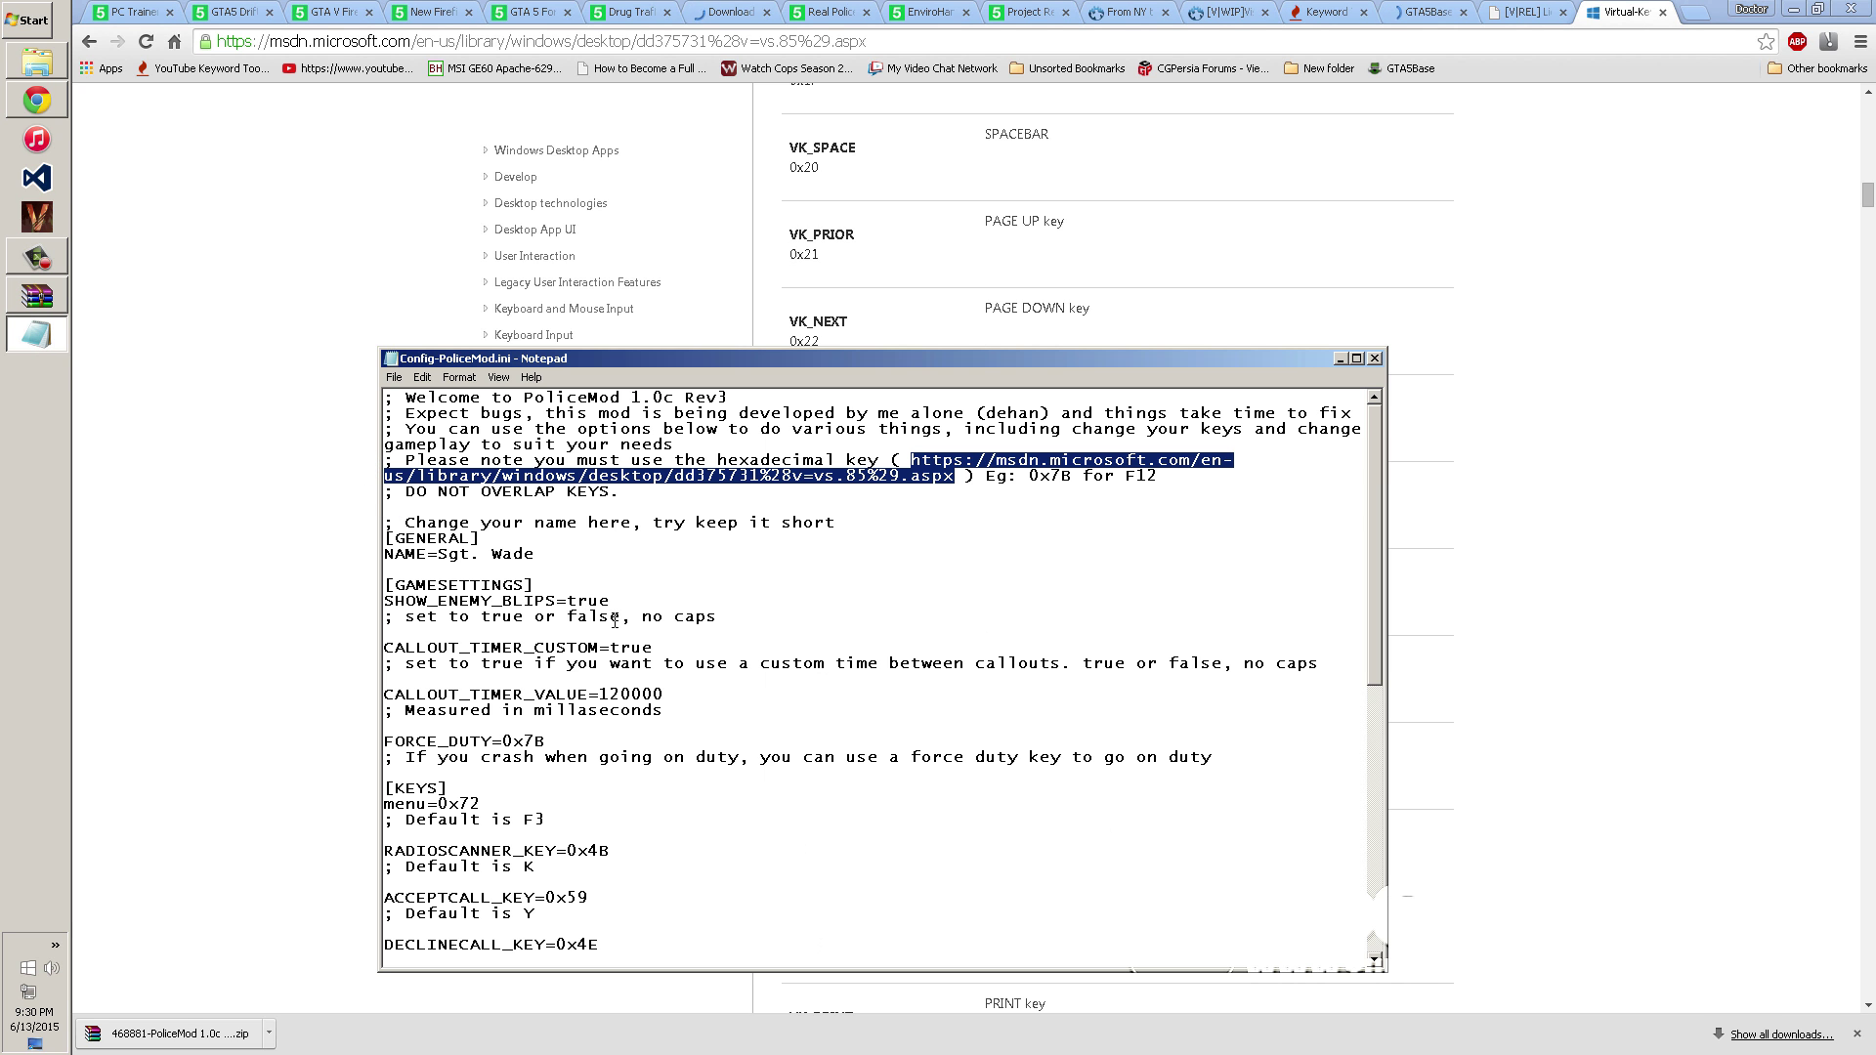
left_click_drag(503, 741, 630, 763)
left_click(545, 742)
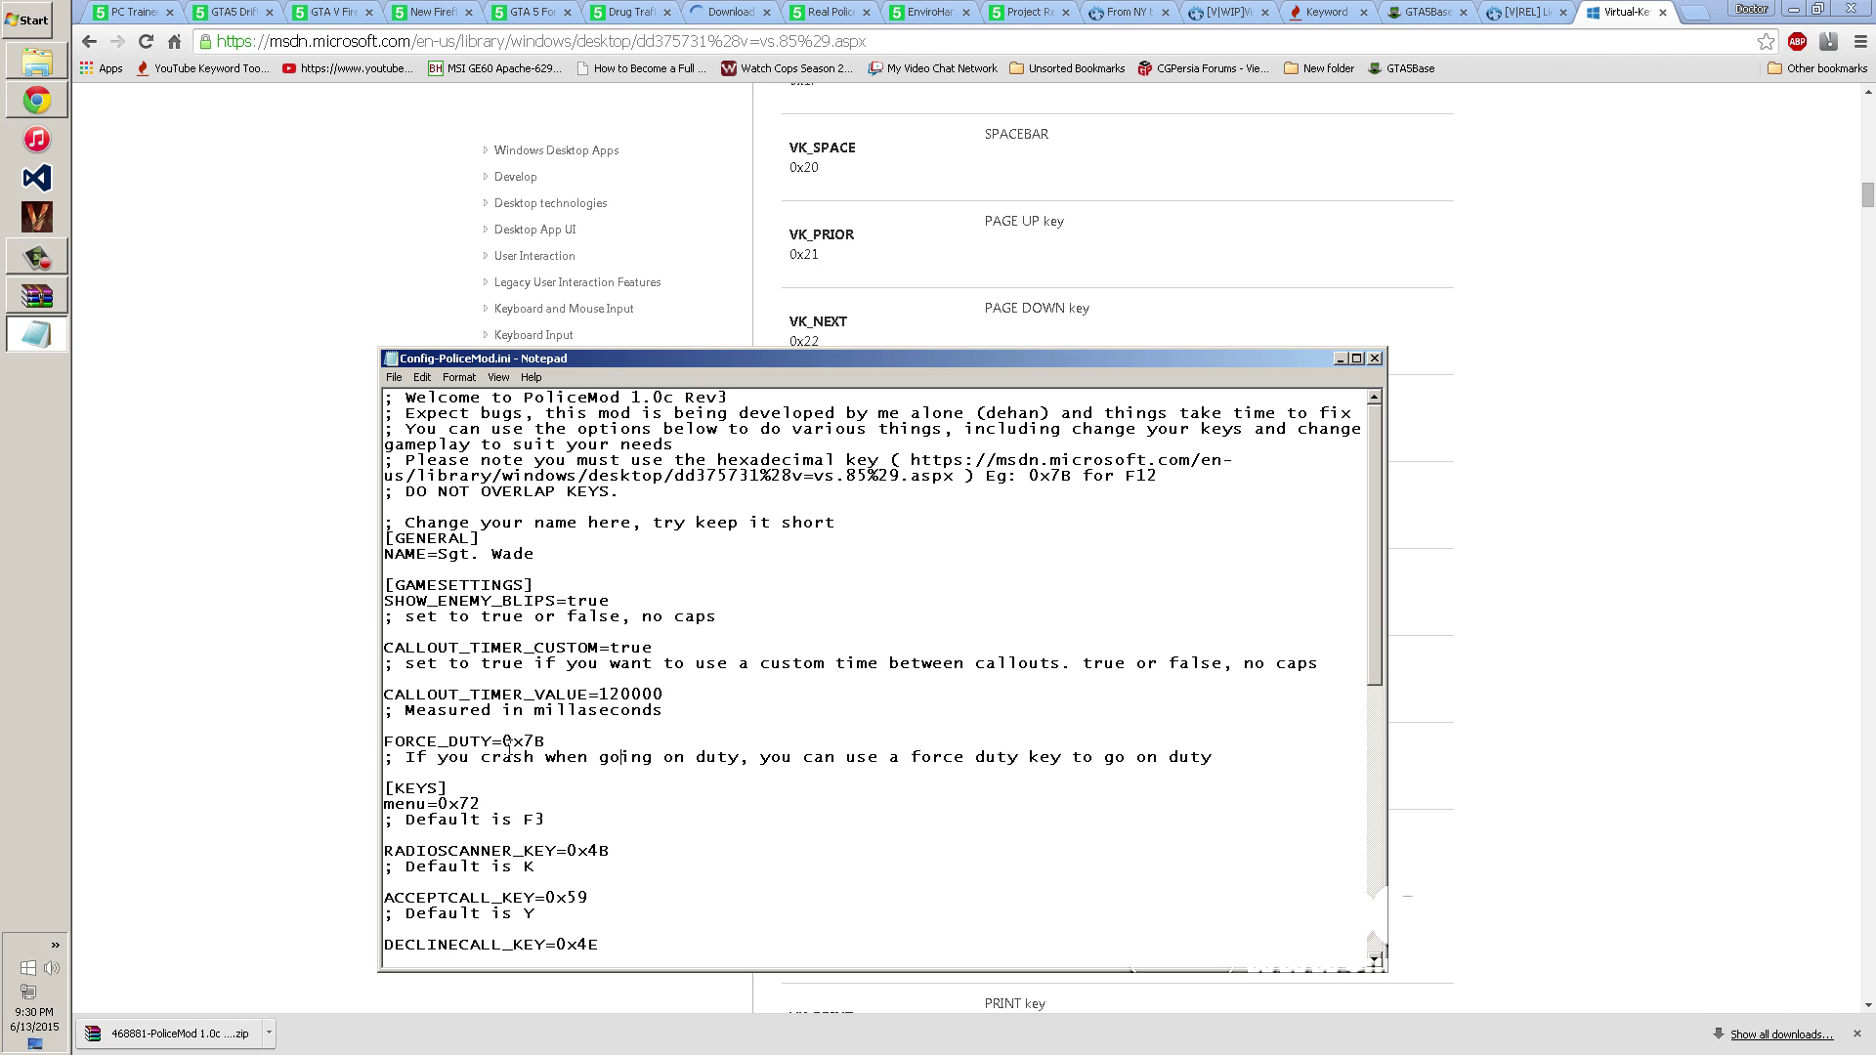
left_click_drag(503, 743, 557, 745)
left_click(554, 748)
left_click_drag(503, 743, 554, 748)
scroll(554, 748, "down", 3)
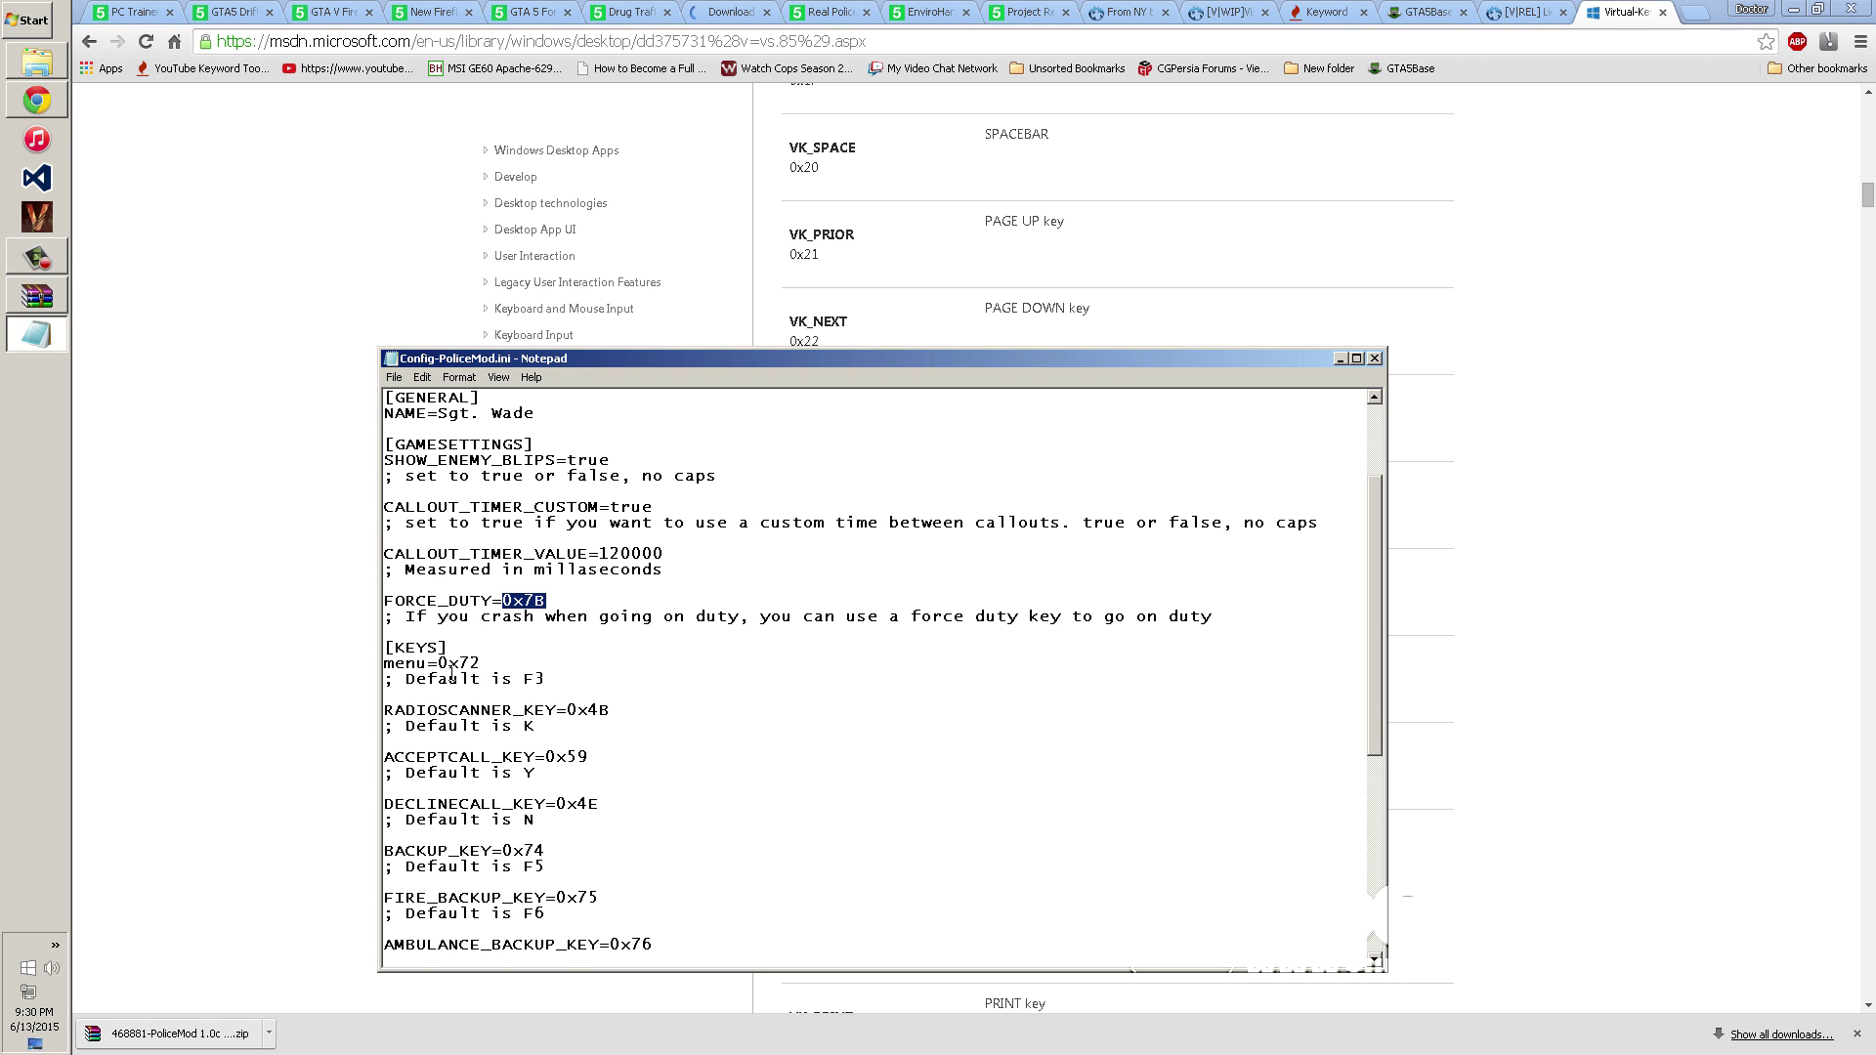
left_click_drag(459, 666, 547, 679)
key("Left")
key("BackSpace")
- Open the game folder's Config-PoliceMod.ini and check callout timer 60000 and force duty key 0x78
left_click(36, 61)
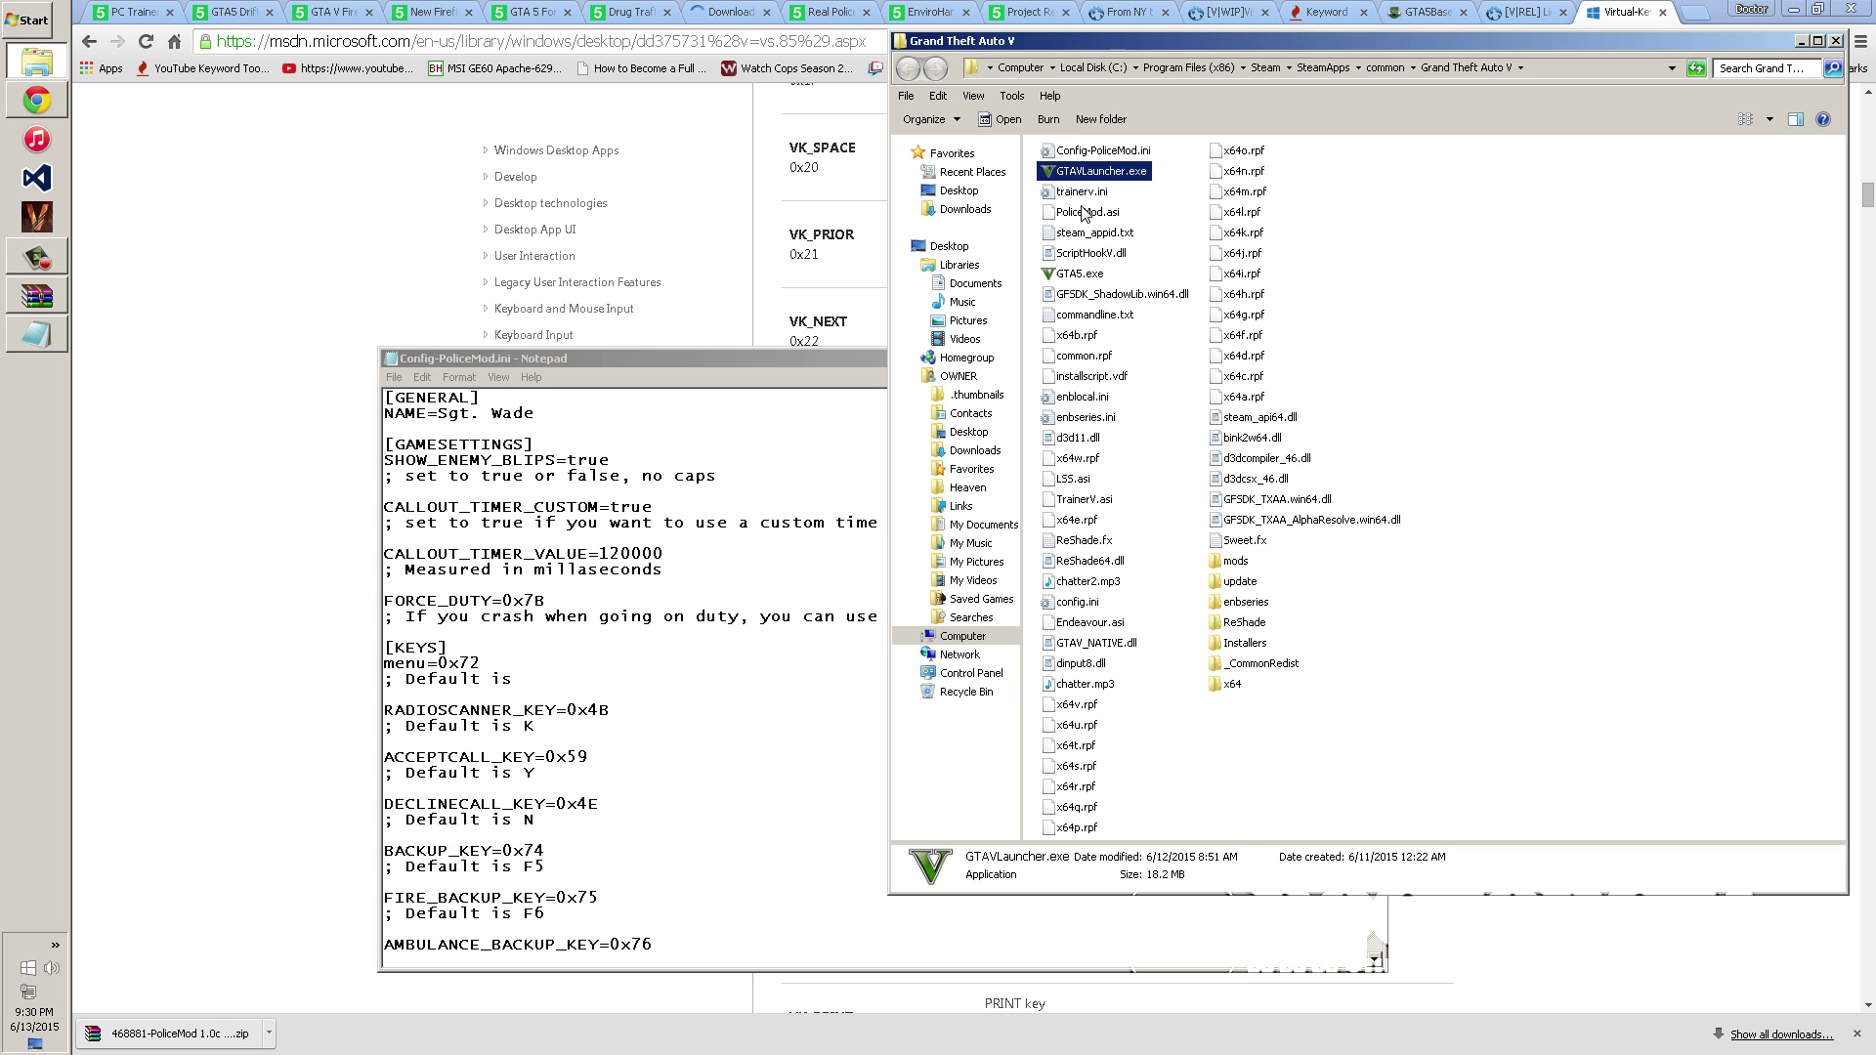
double_click(1102, 151)
scroll(609, 884, "down", 2)
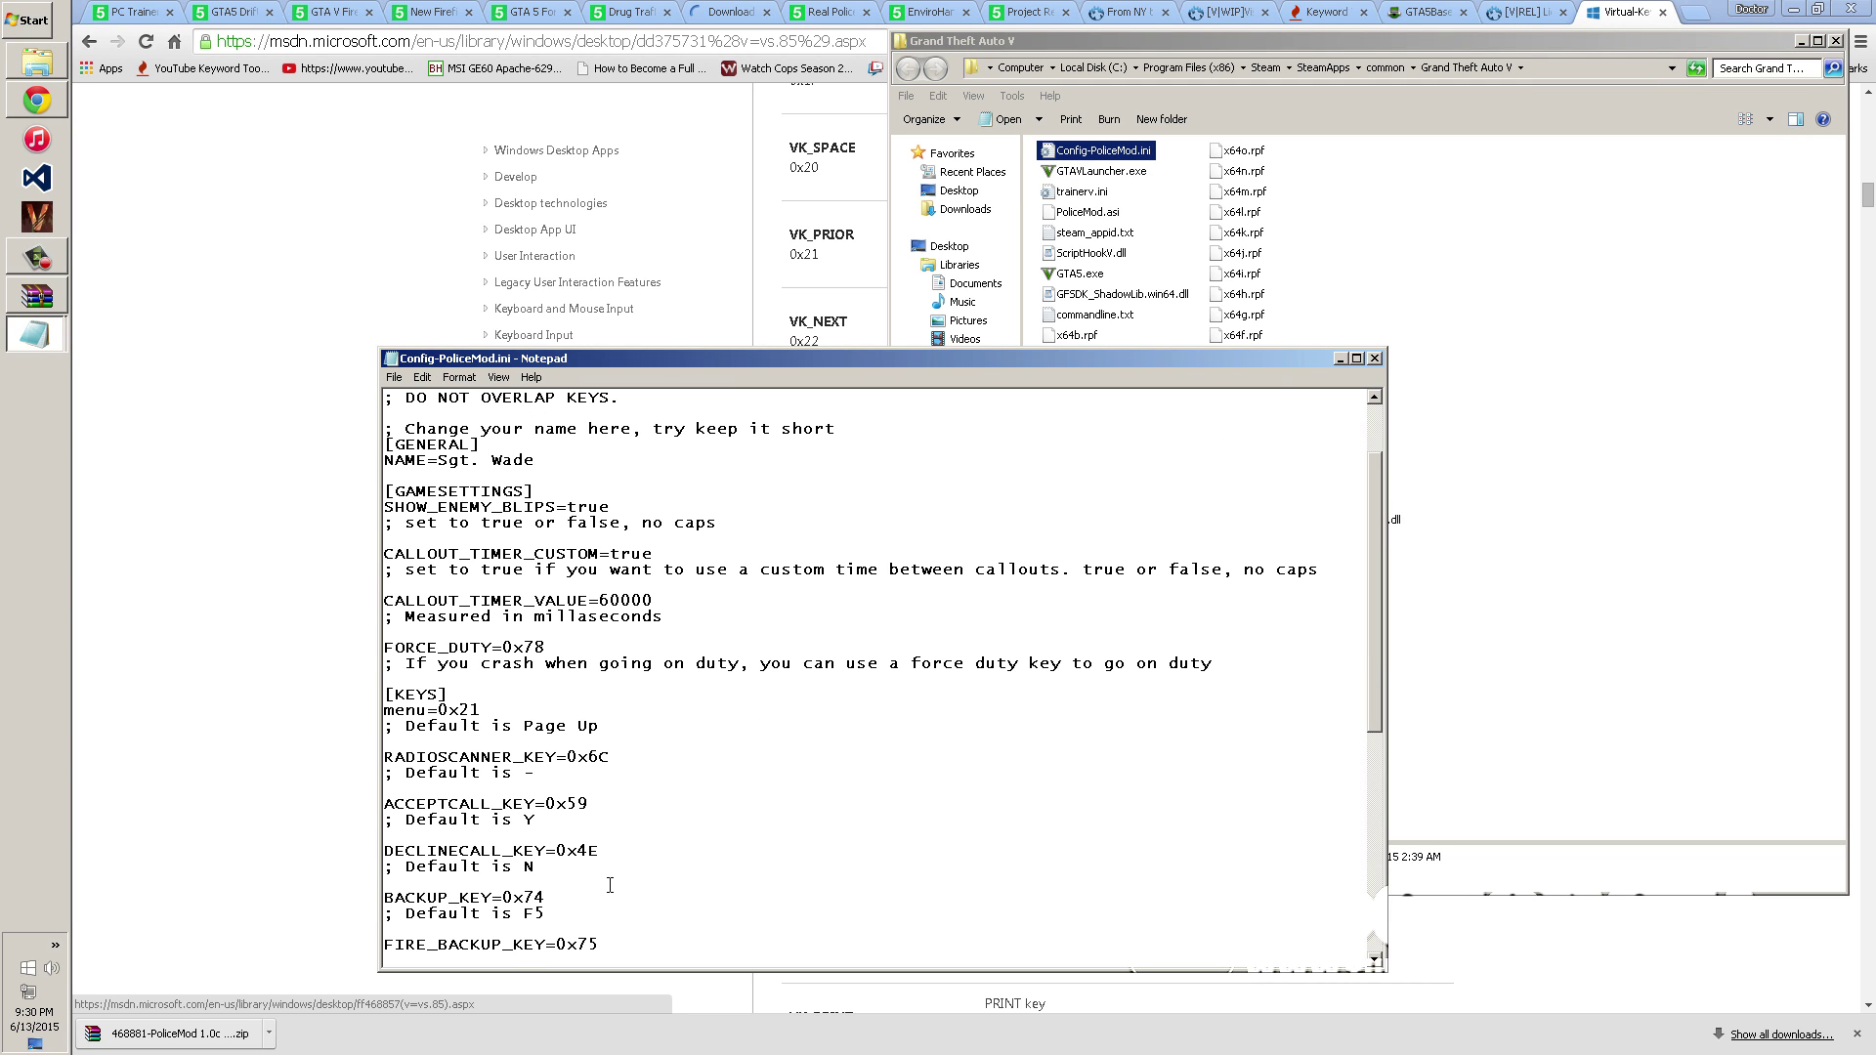
double_click(625, 600)
scroll(615, 600, "down", 1)
double_click(512, 600)
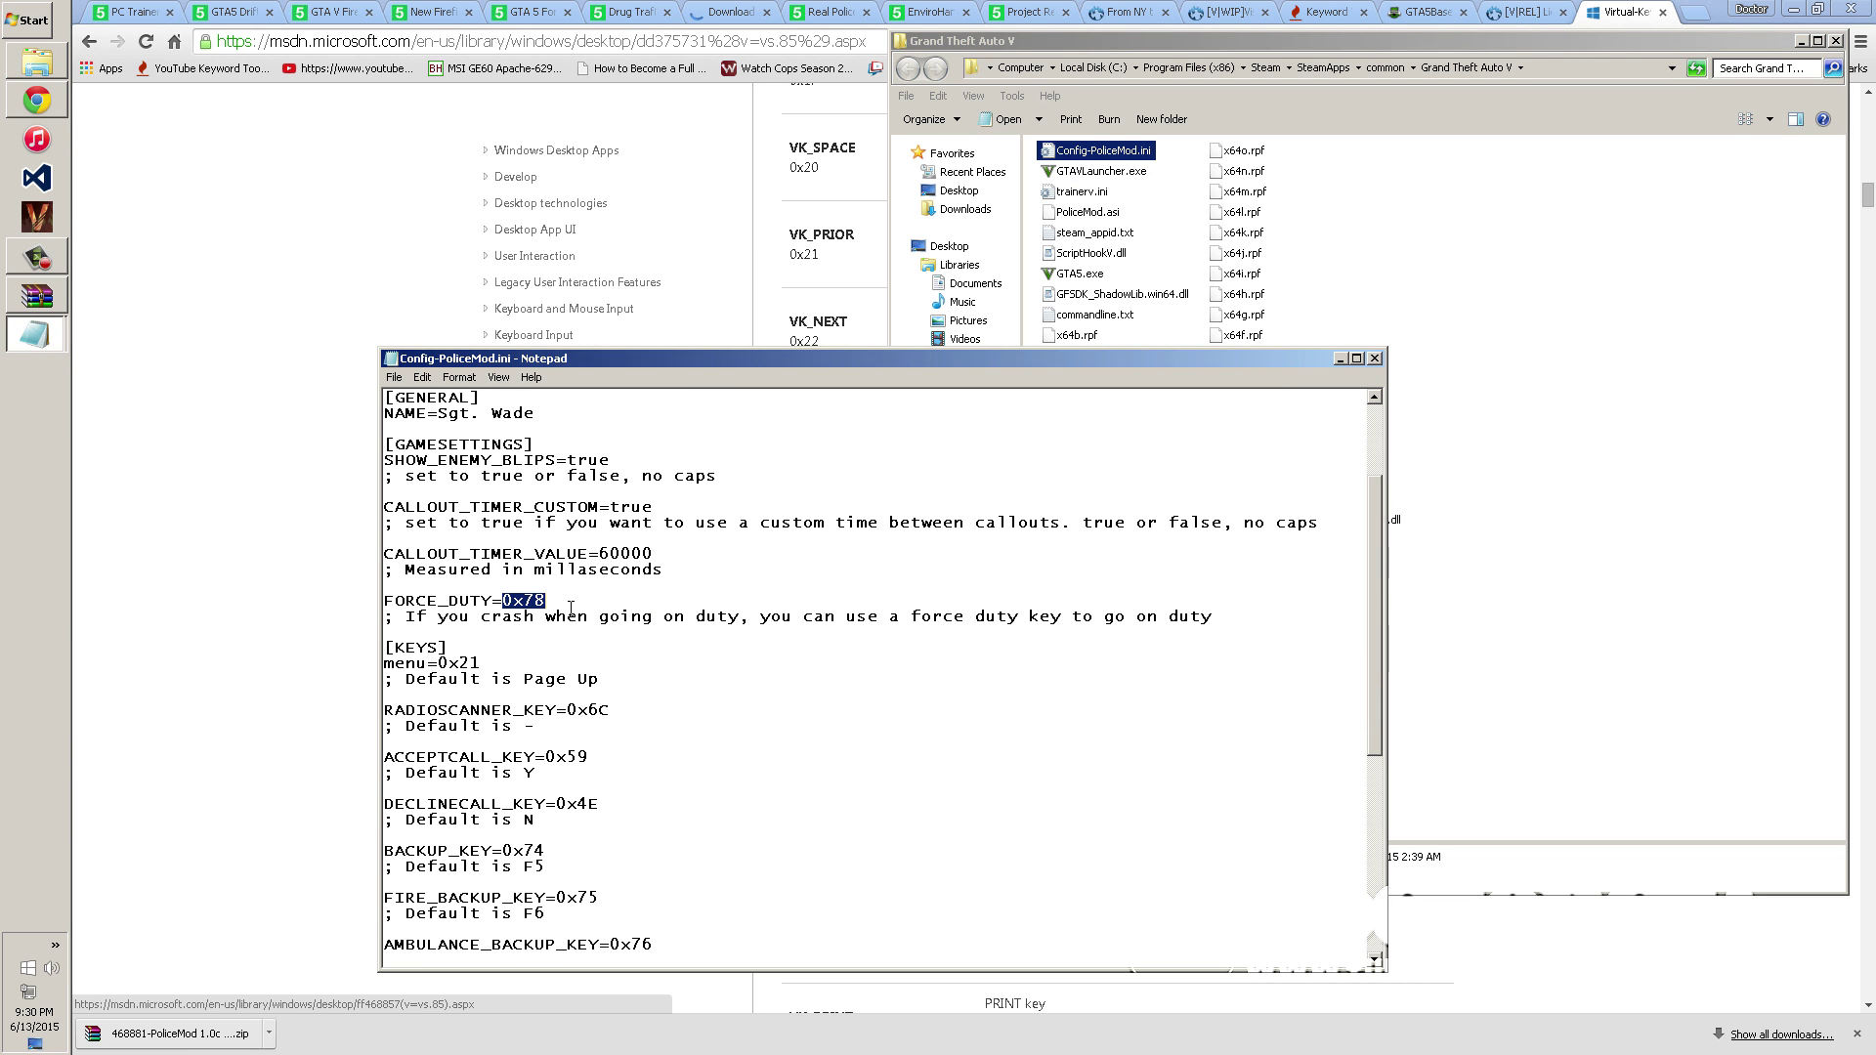
left_click(504, 599)
left_click_drag(503, 600, 550, 603)
- Review the menu key 0x21 (Page Up), radio scanner, decline call N and backup F5 defaults
scroll(479, 660, "down", 1)
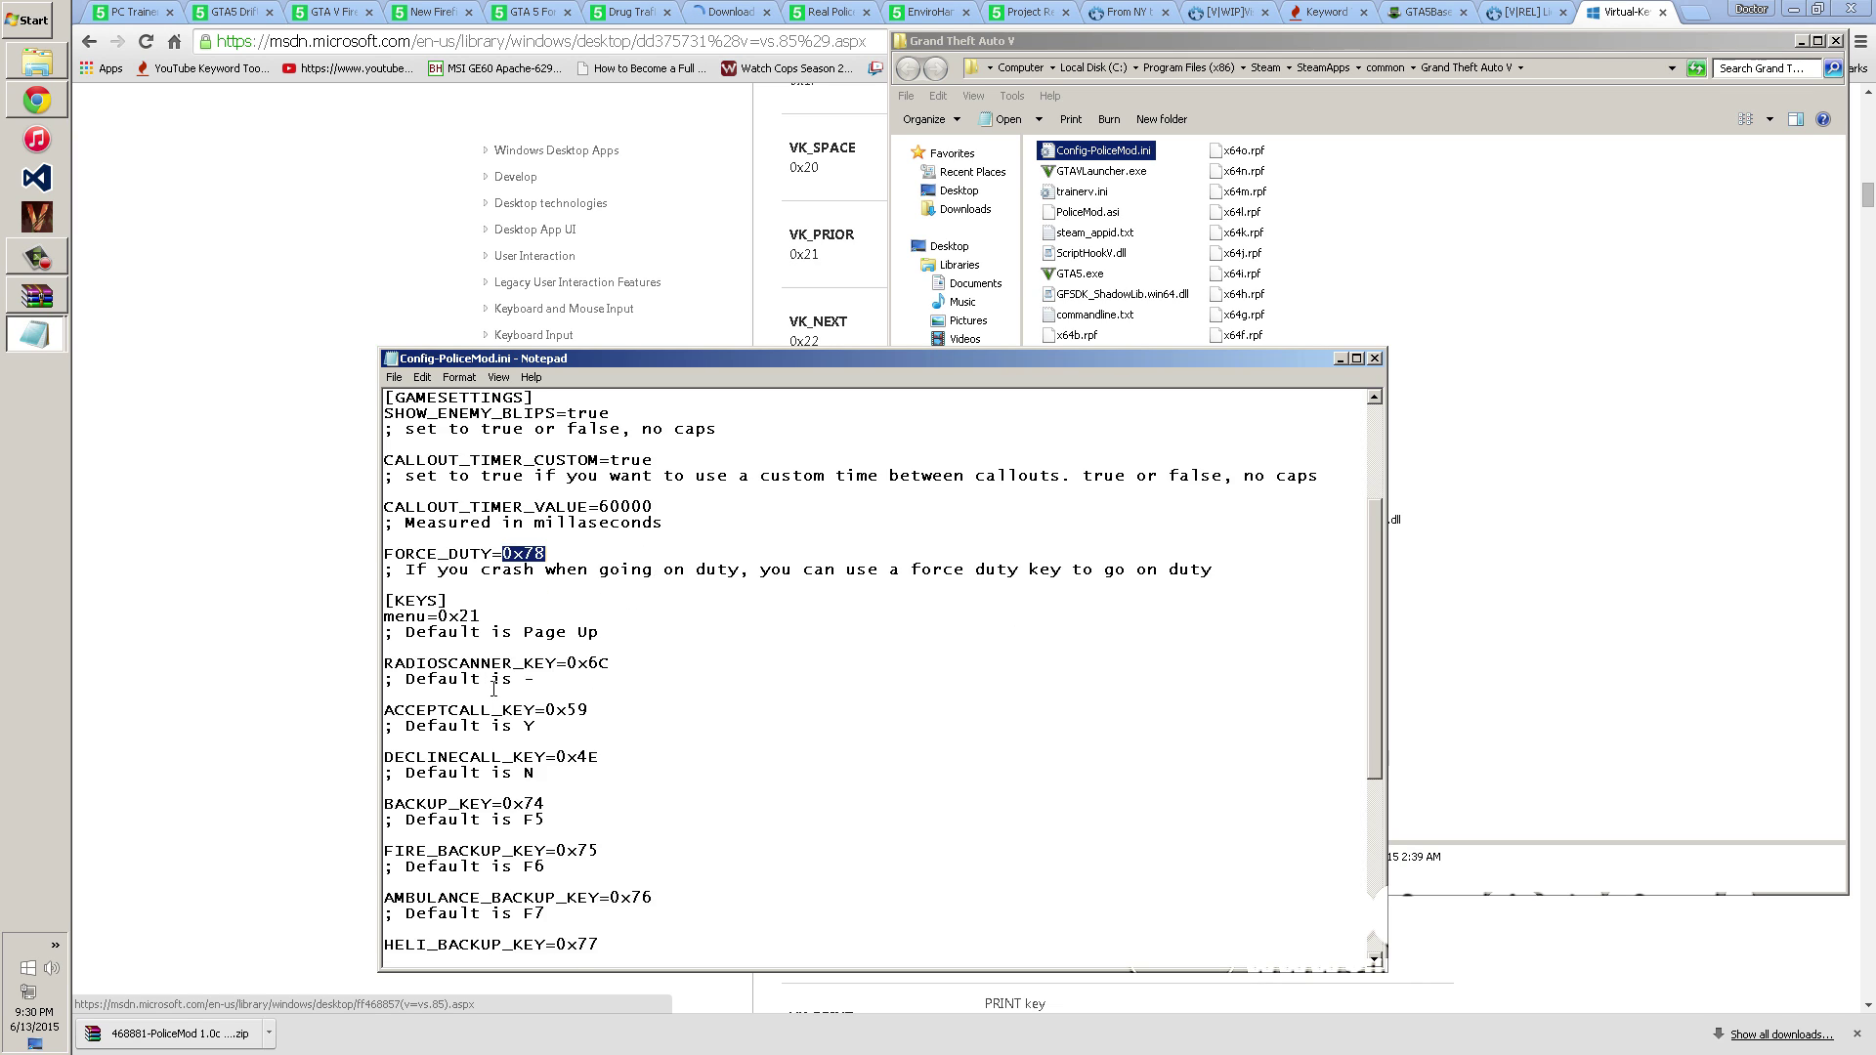
left_click_drag(524, 633, 599, 633)
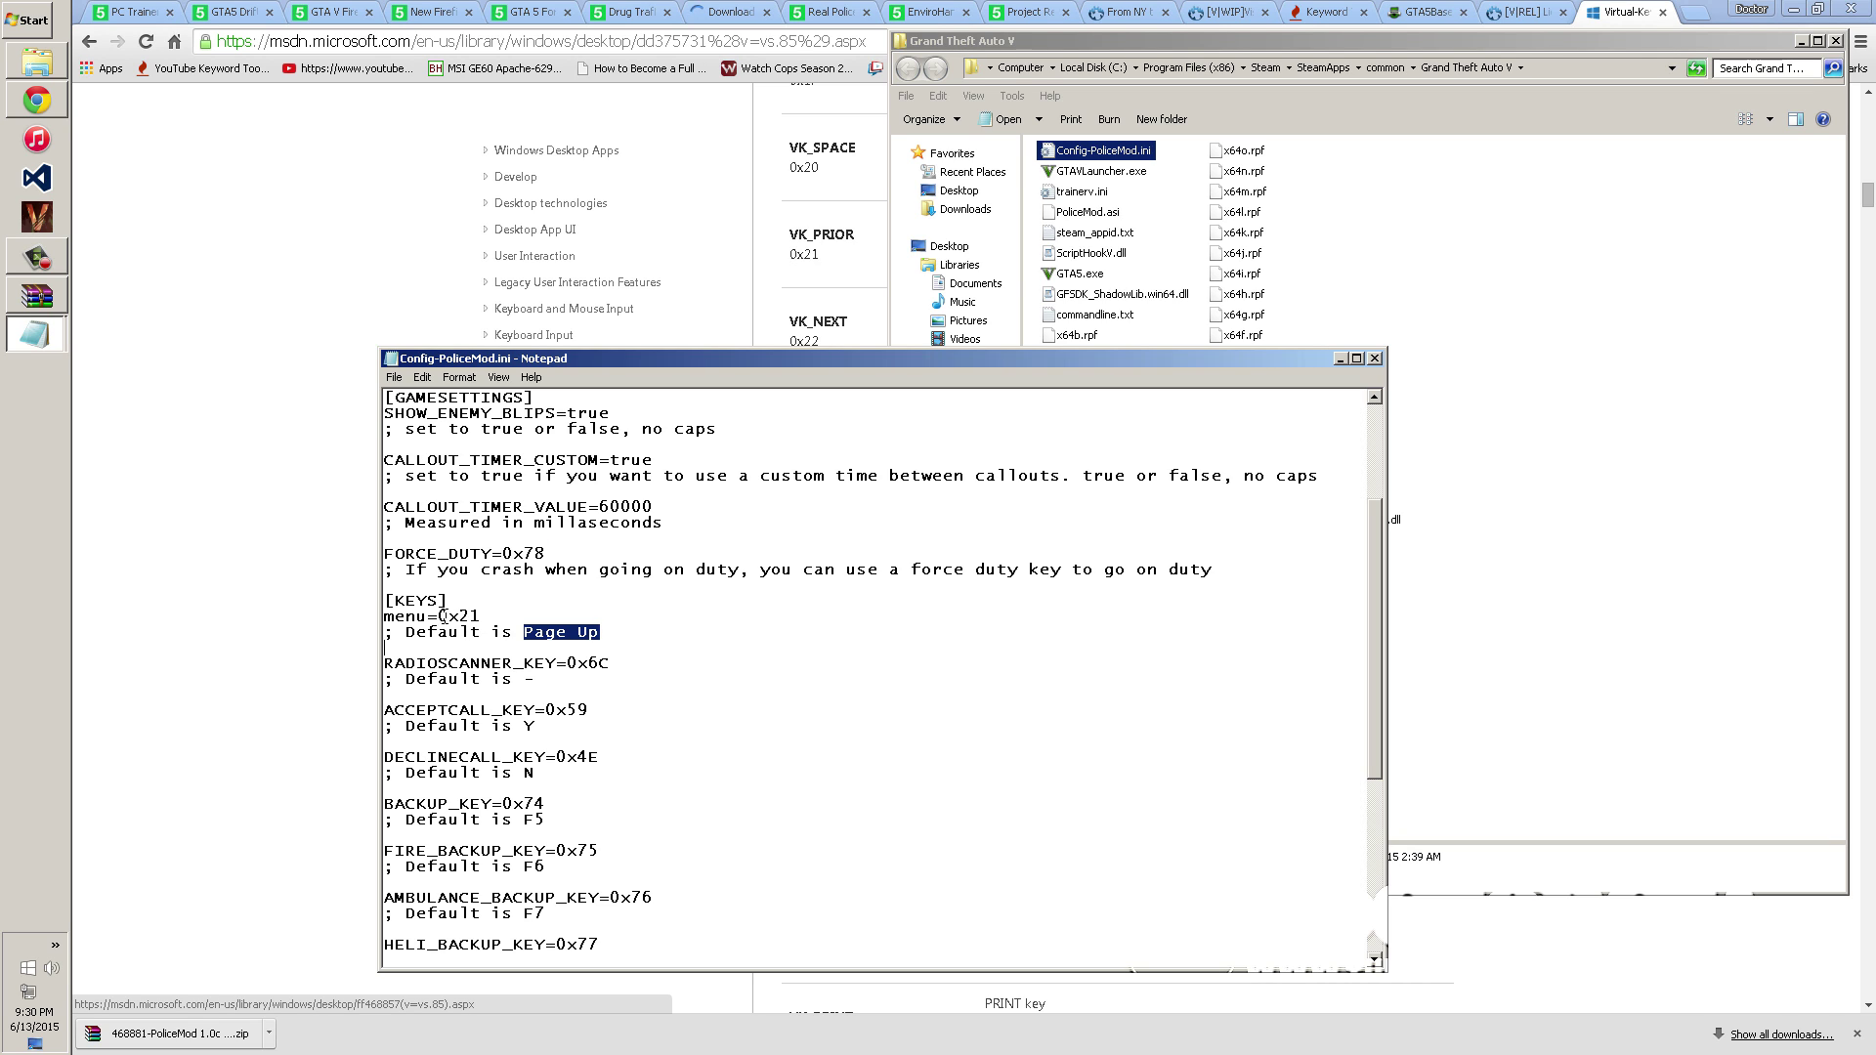
left_click_drag(438, 616, 498, 623)
scroll(563, 647, "down", 1)
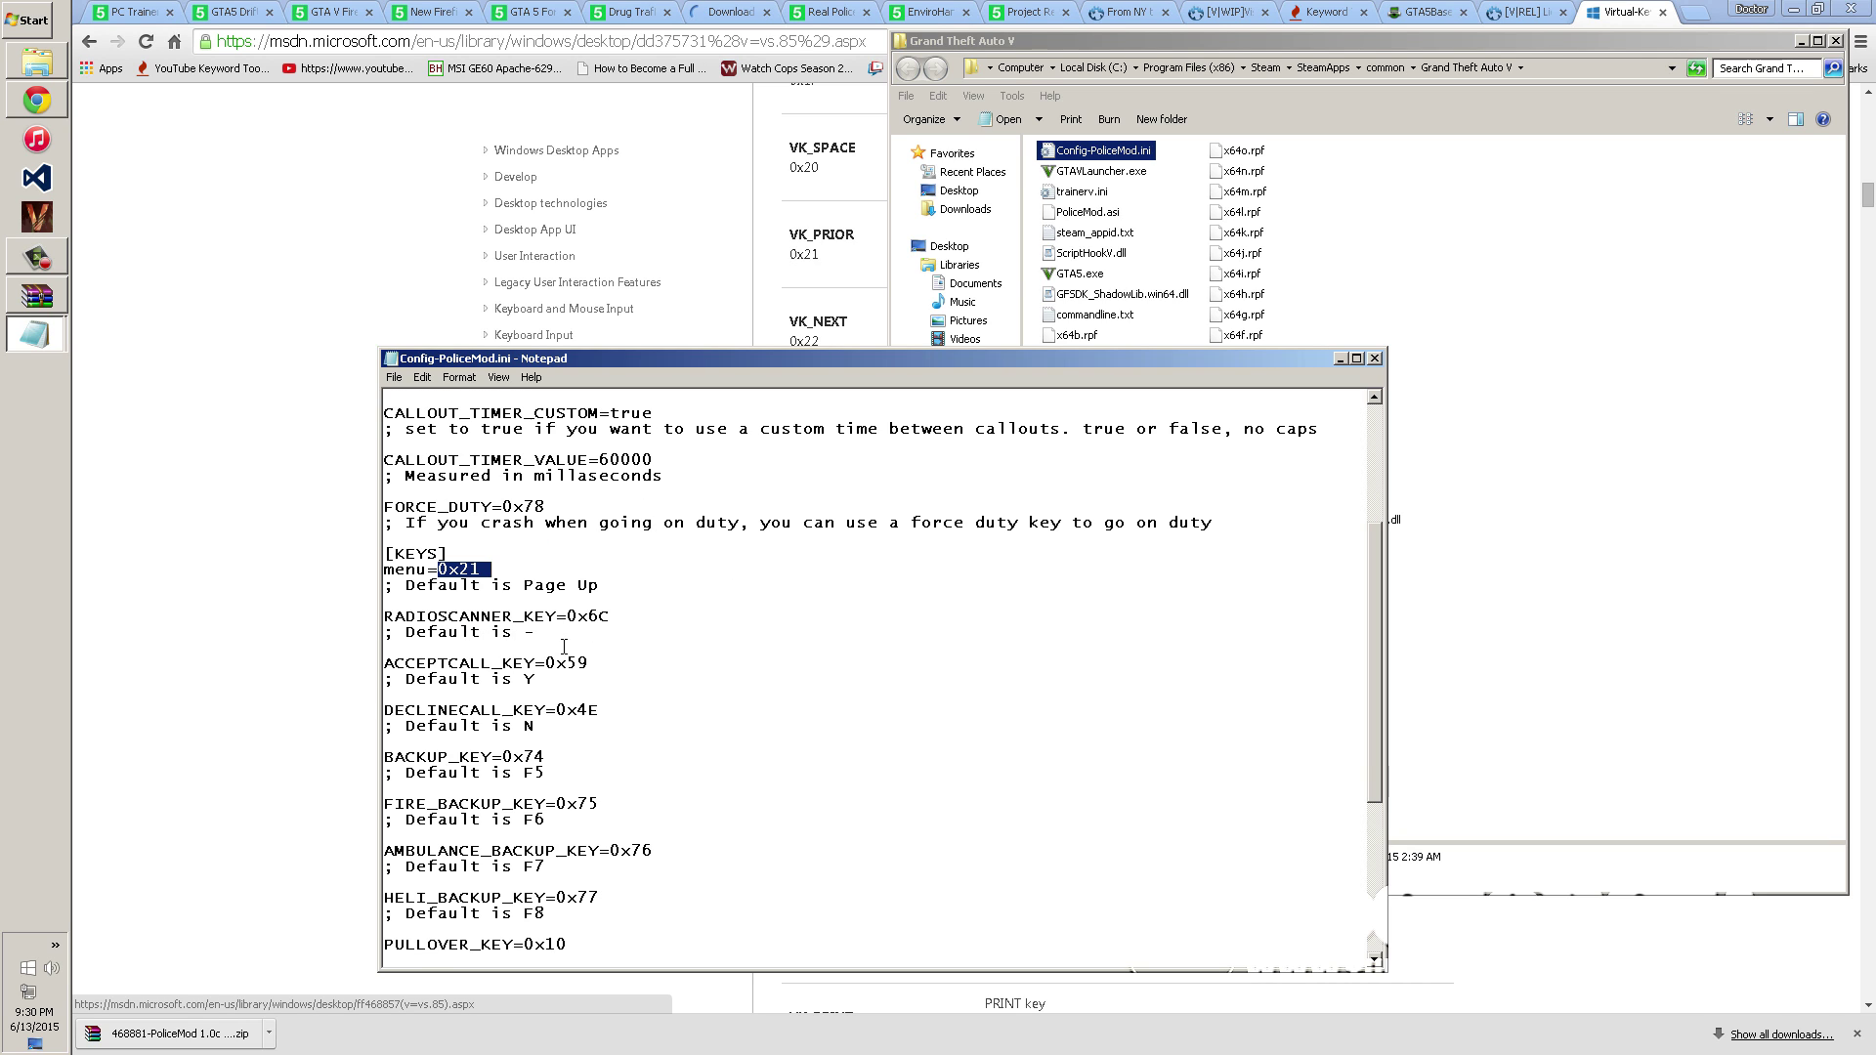
left_click_drag(522, 635, 539, 637)
left_click_drag(523, 681, 537, 729)
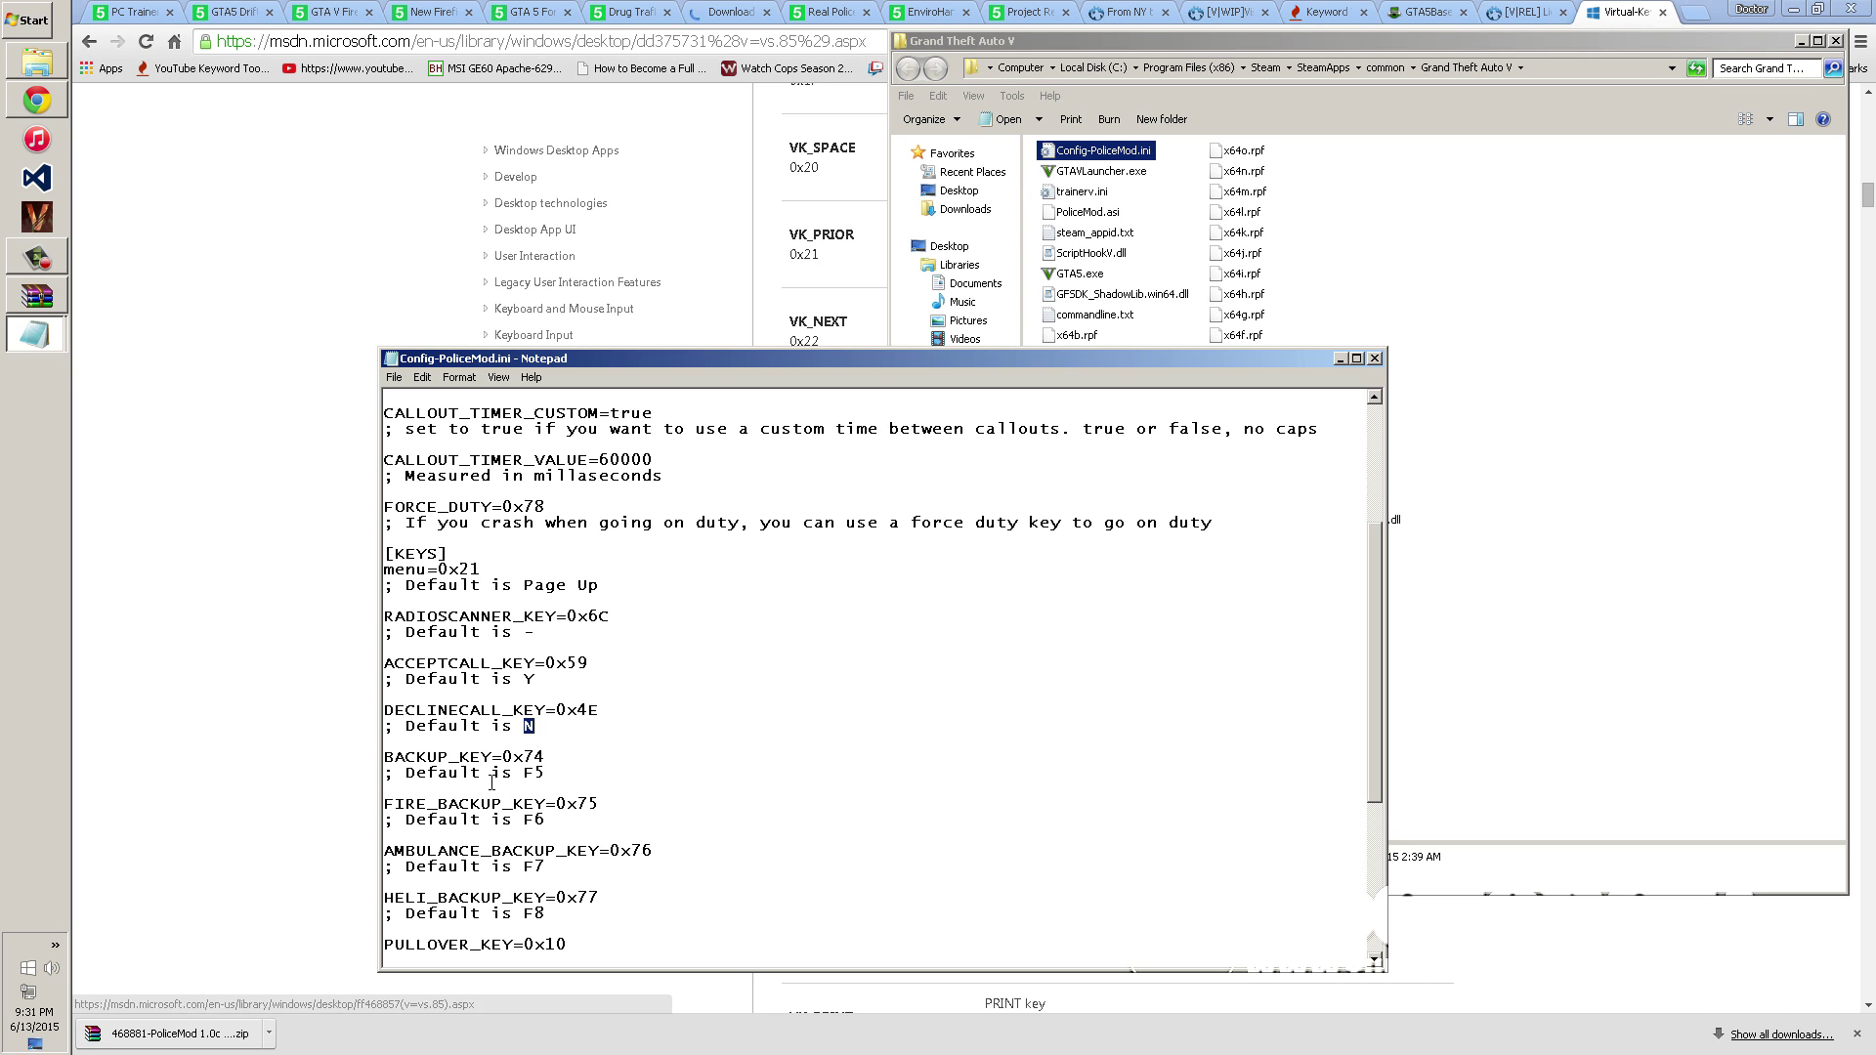
left_click_drag(525, 774, 580, 787)
- Review the fire F6, ambulance F7, pull-over Shift and busy key 0x7A settings
scroll(576, 787, "down", 1)
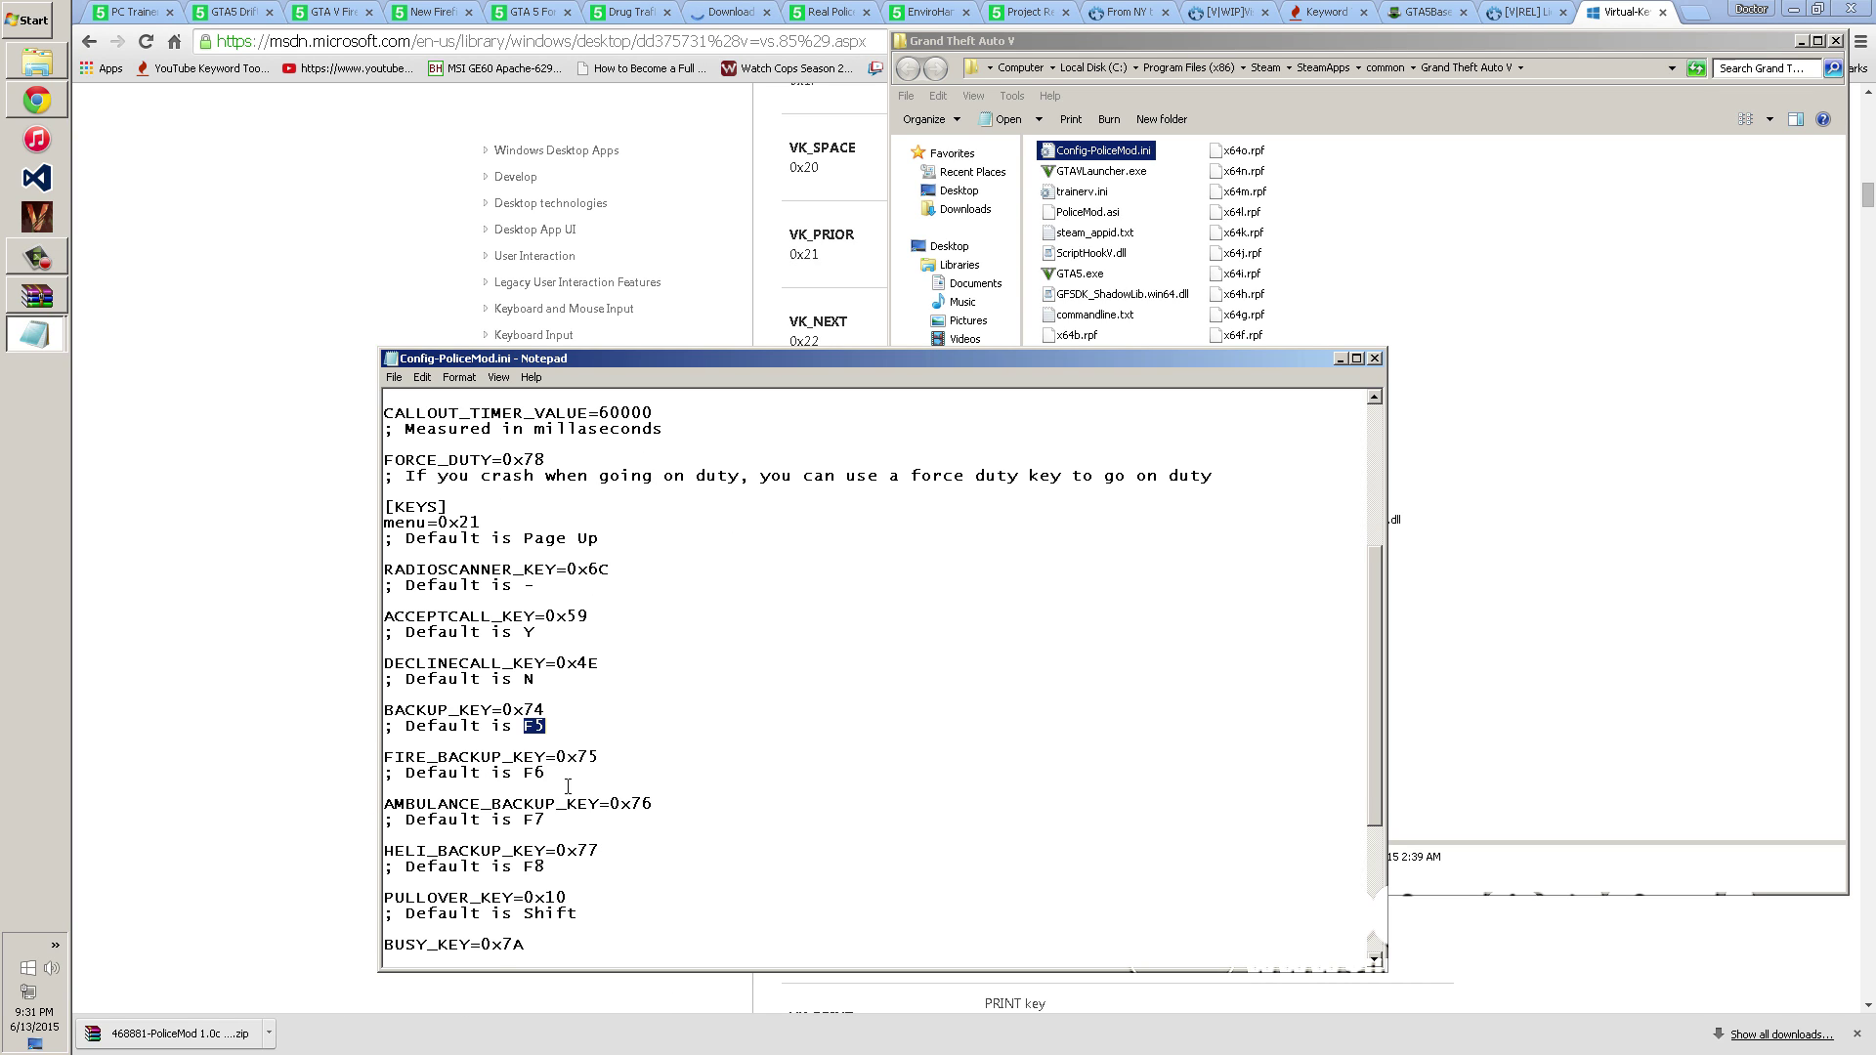
double_click(532, 776)
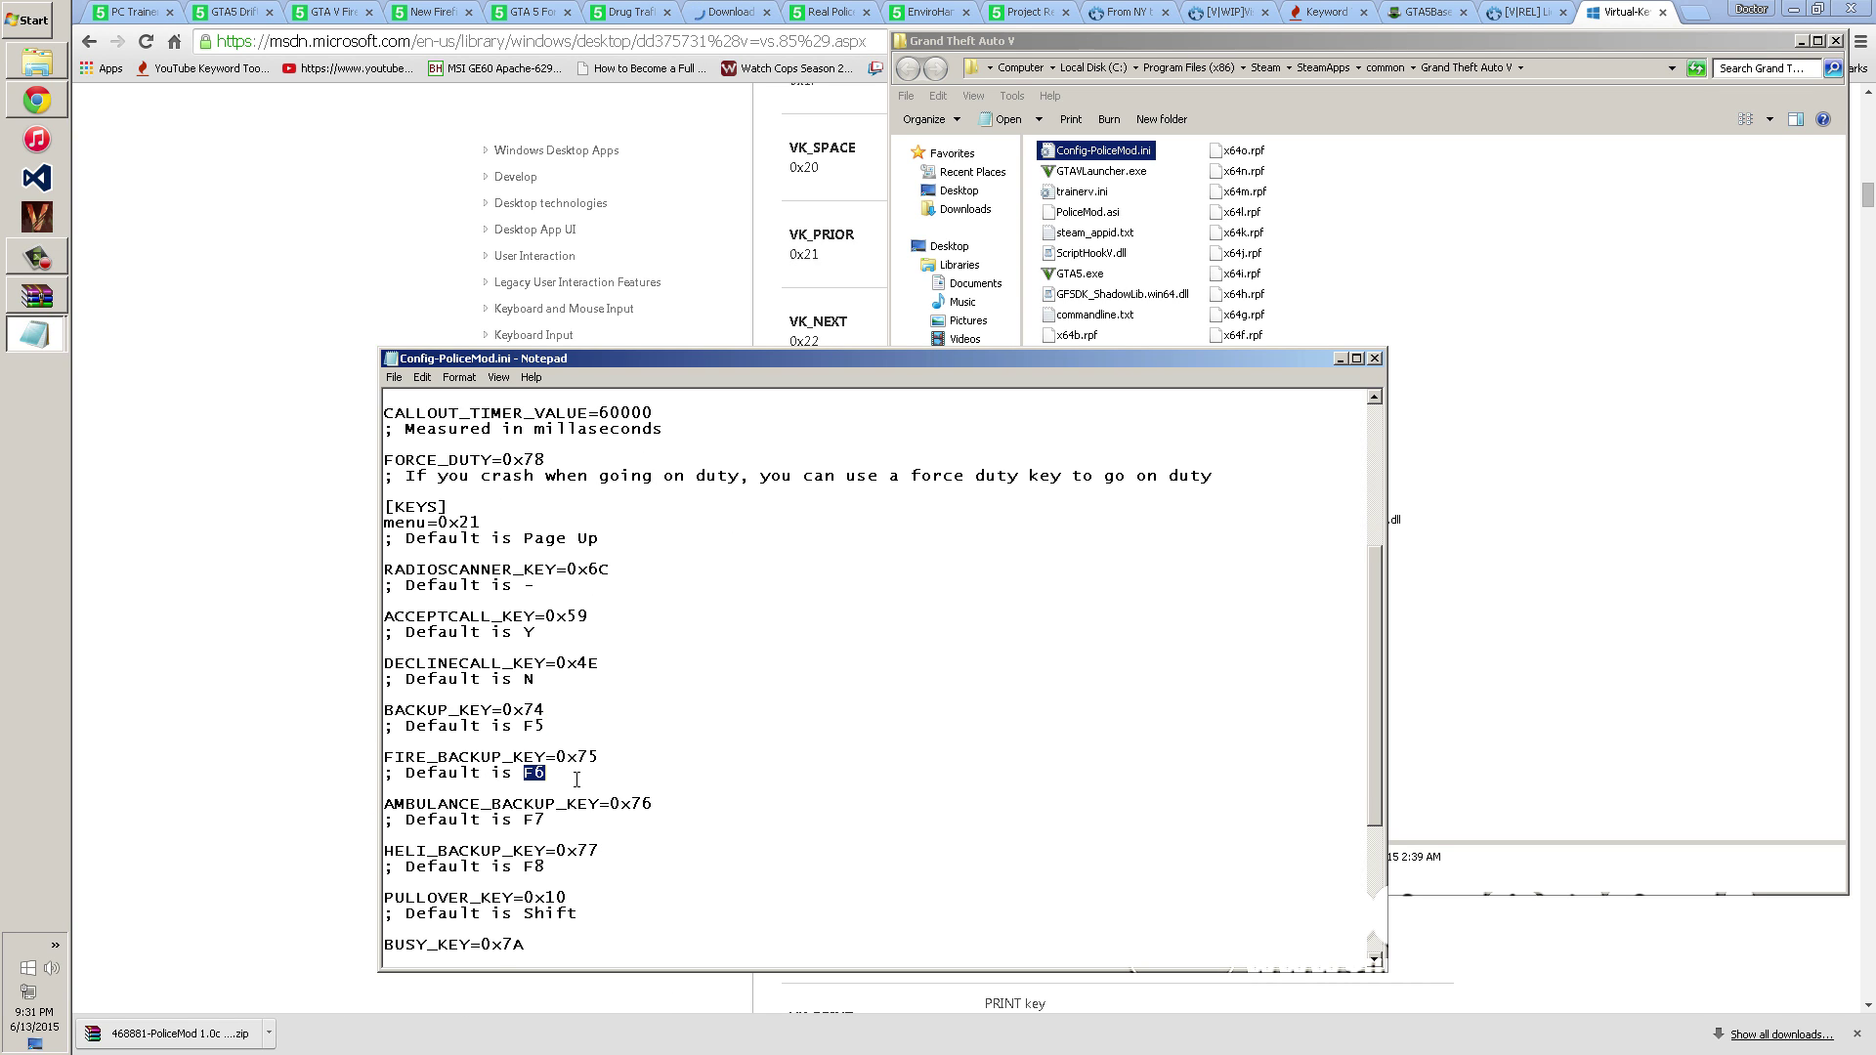
double_click(537, 820)
scroll(586, 823, "down", 1)
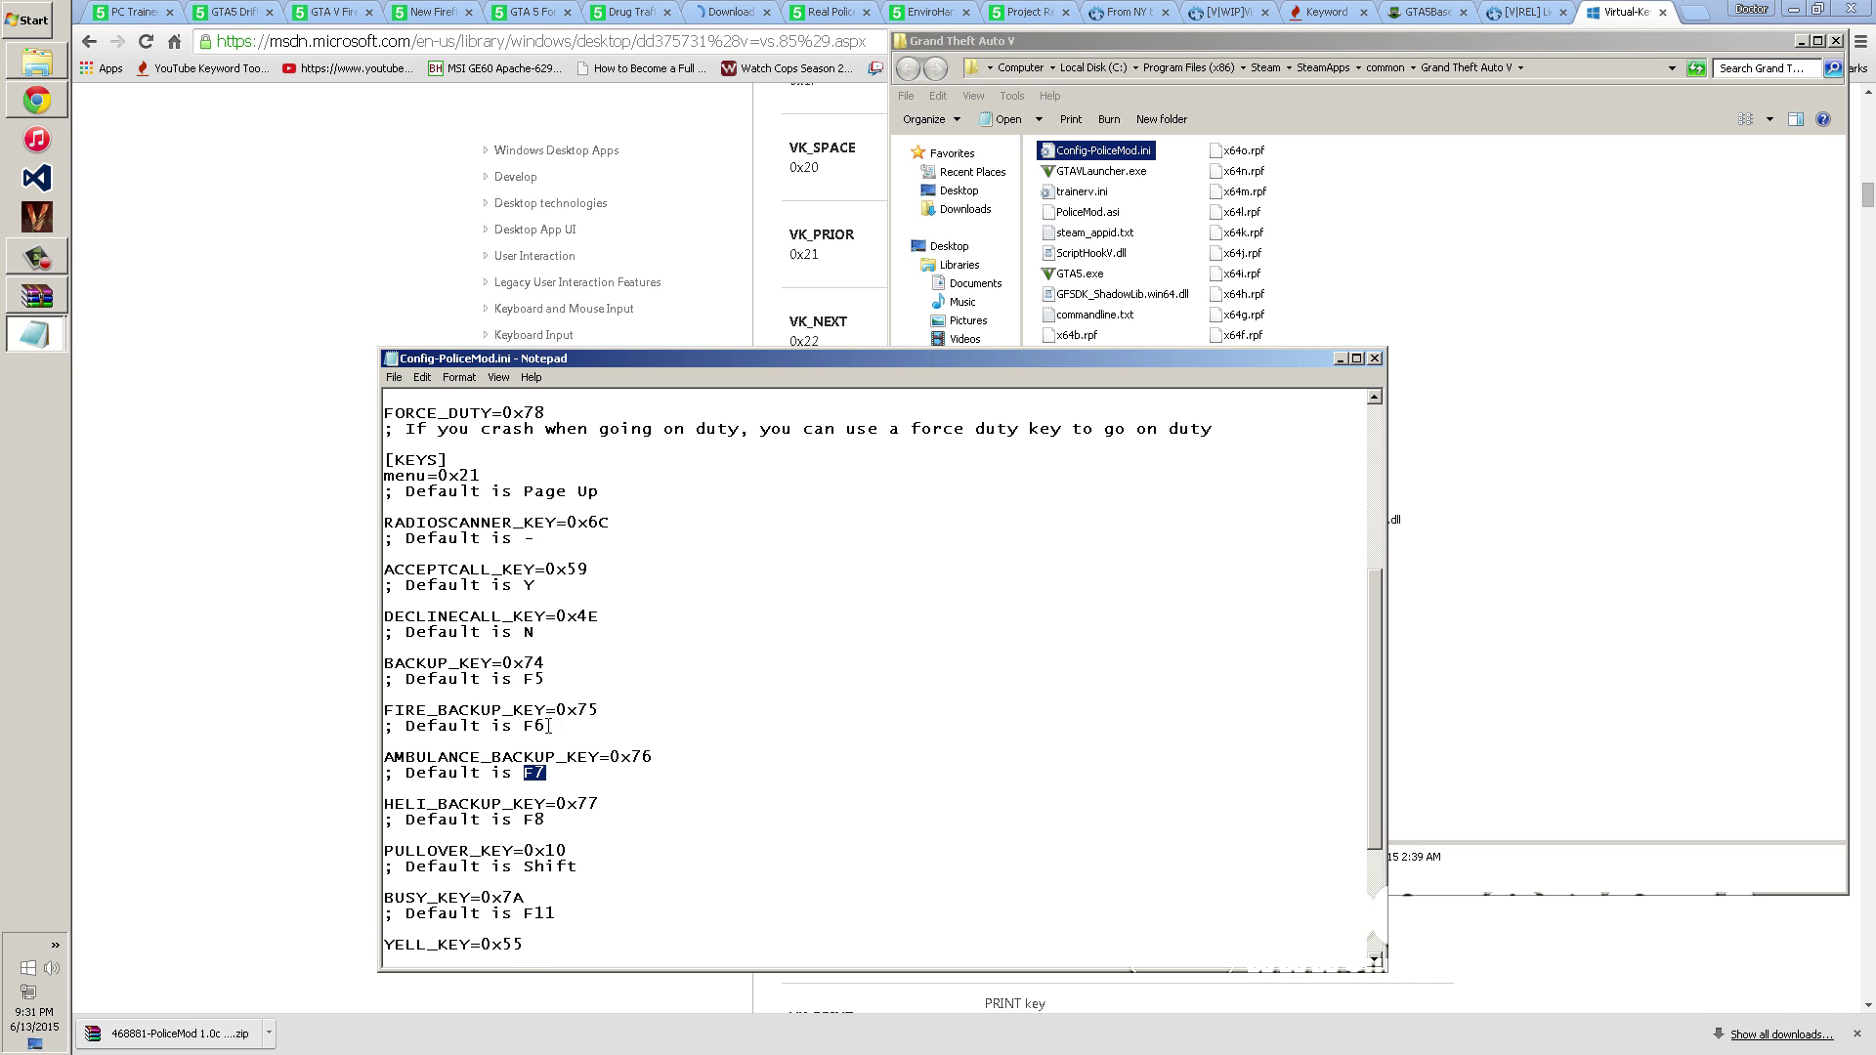
scroll(671, 722, "down", 1)
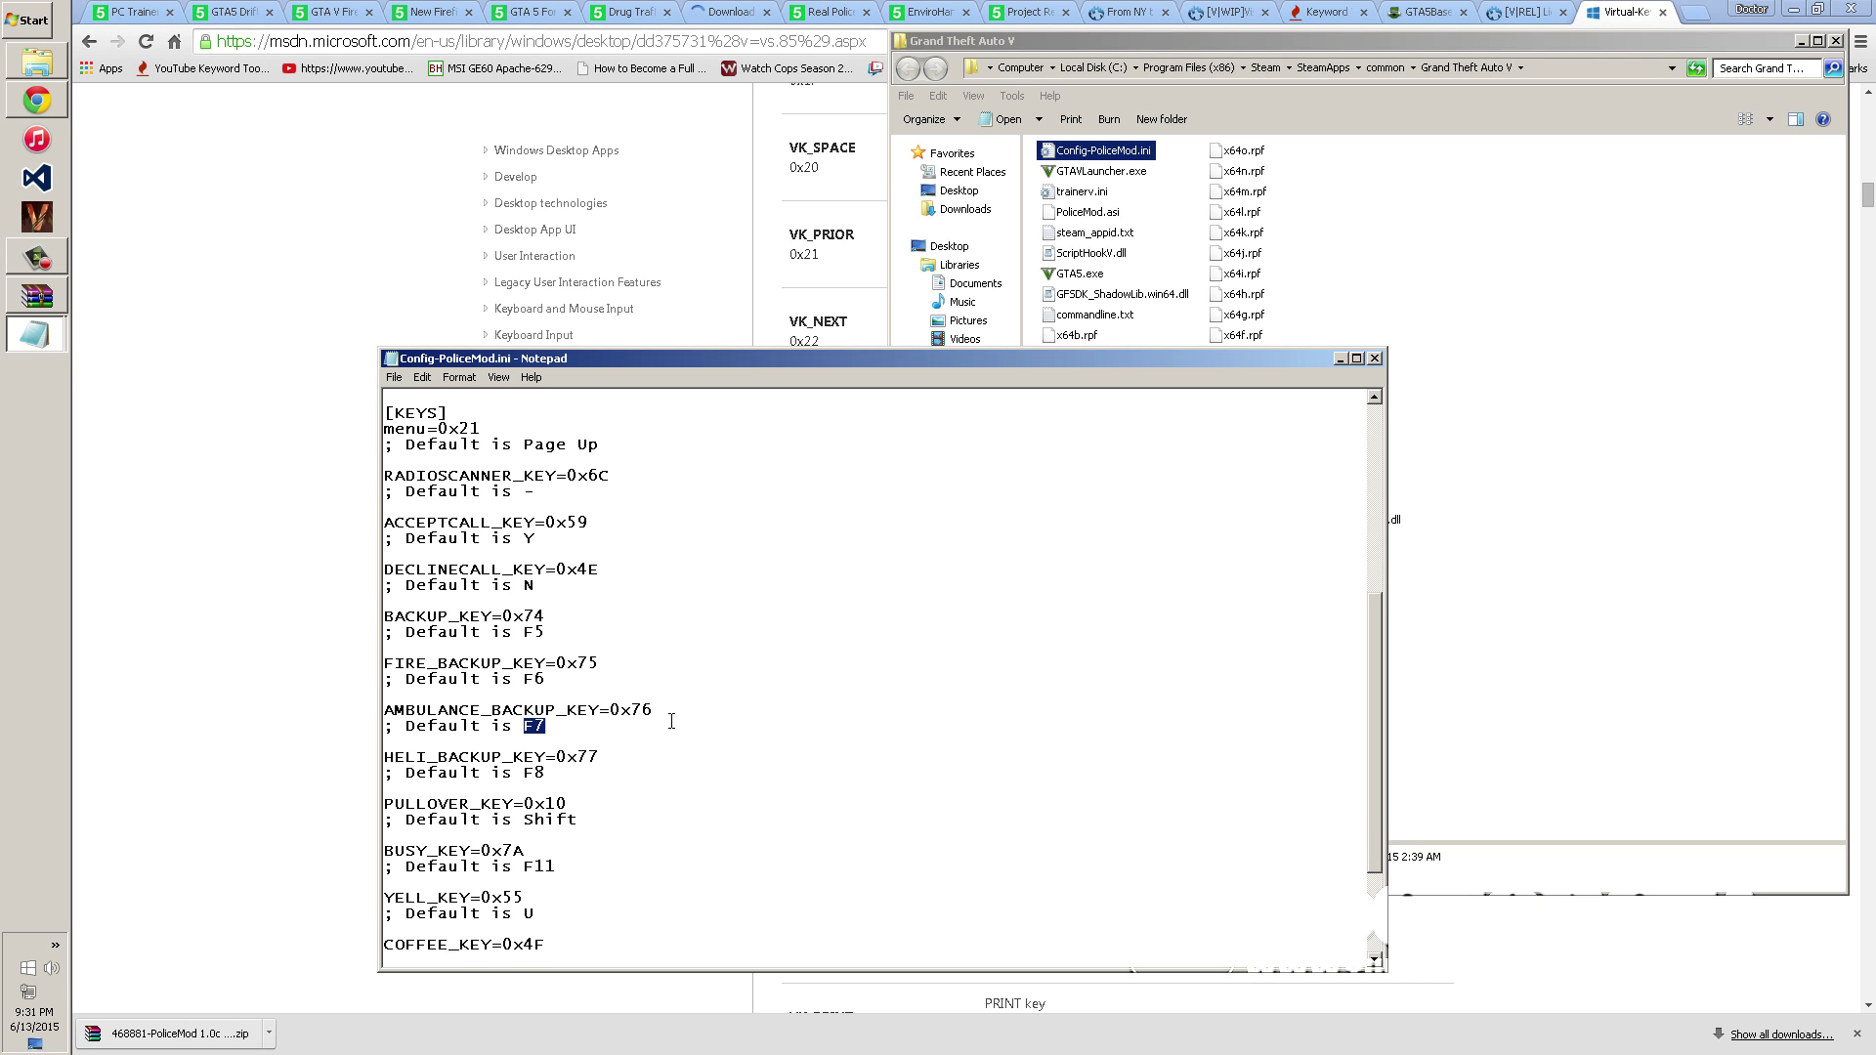
double_click(533, 820)
scroll(615, 821, "down", 1)
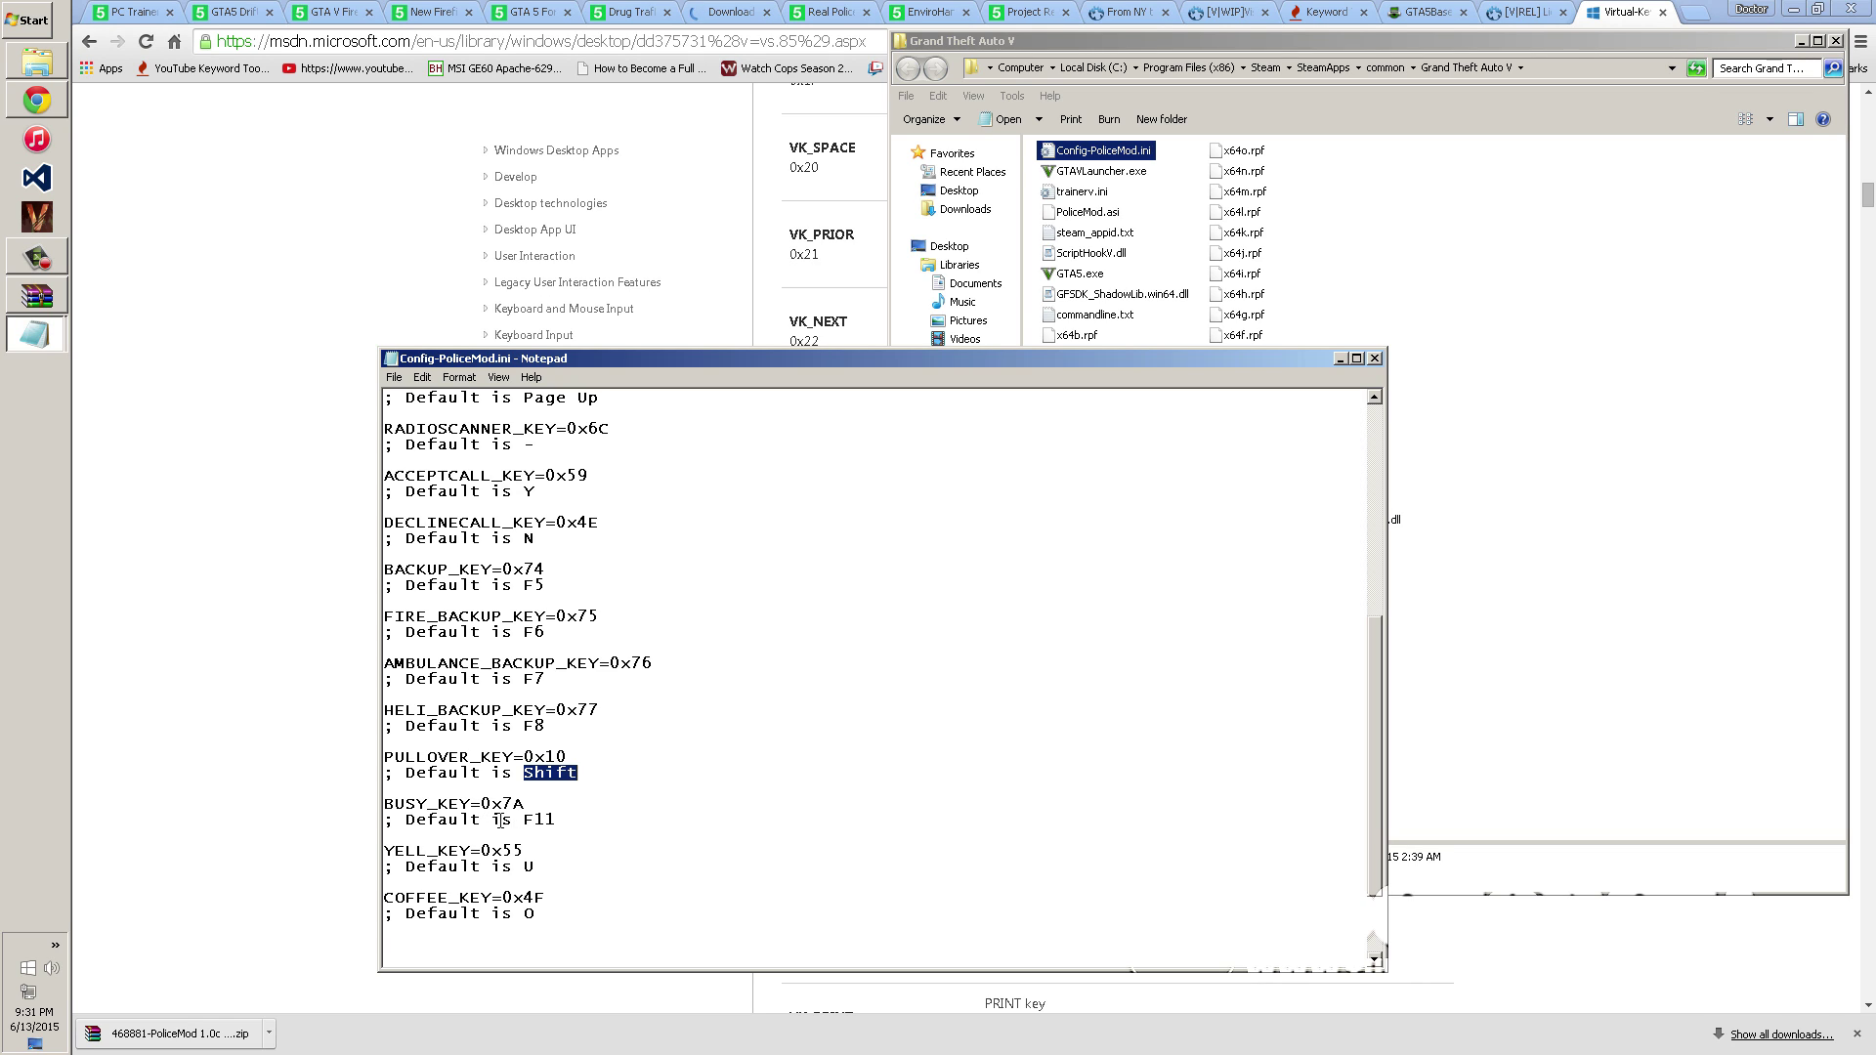
left_click_drag(482, 805, 529, 812)
left_click(513, 812)
scroll(533, 876, "down", 1)
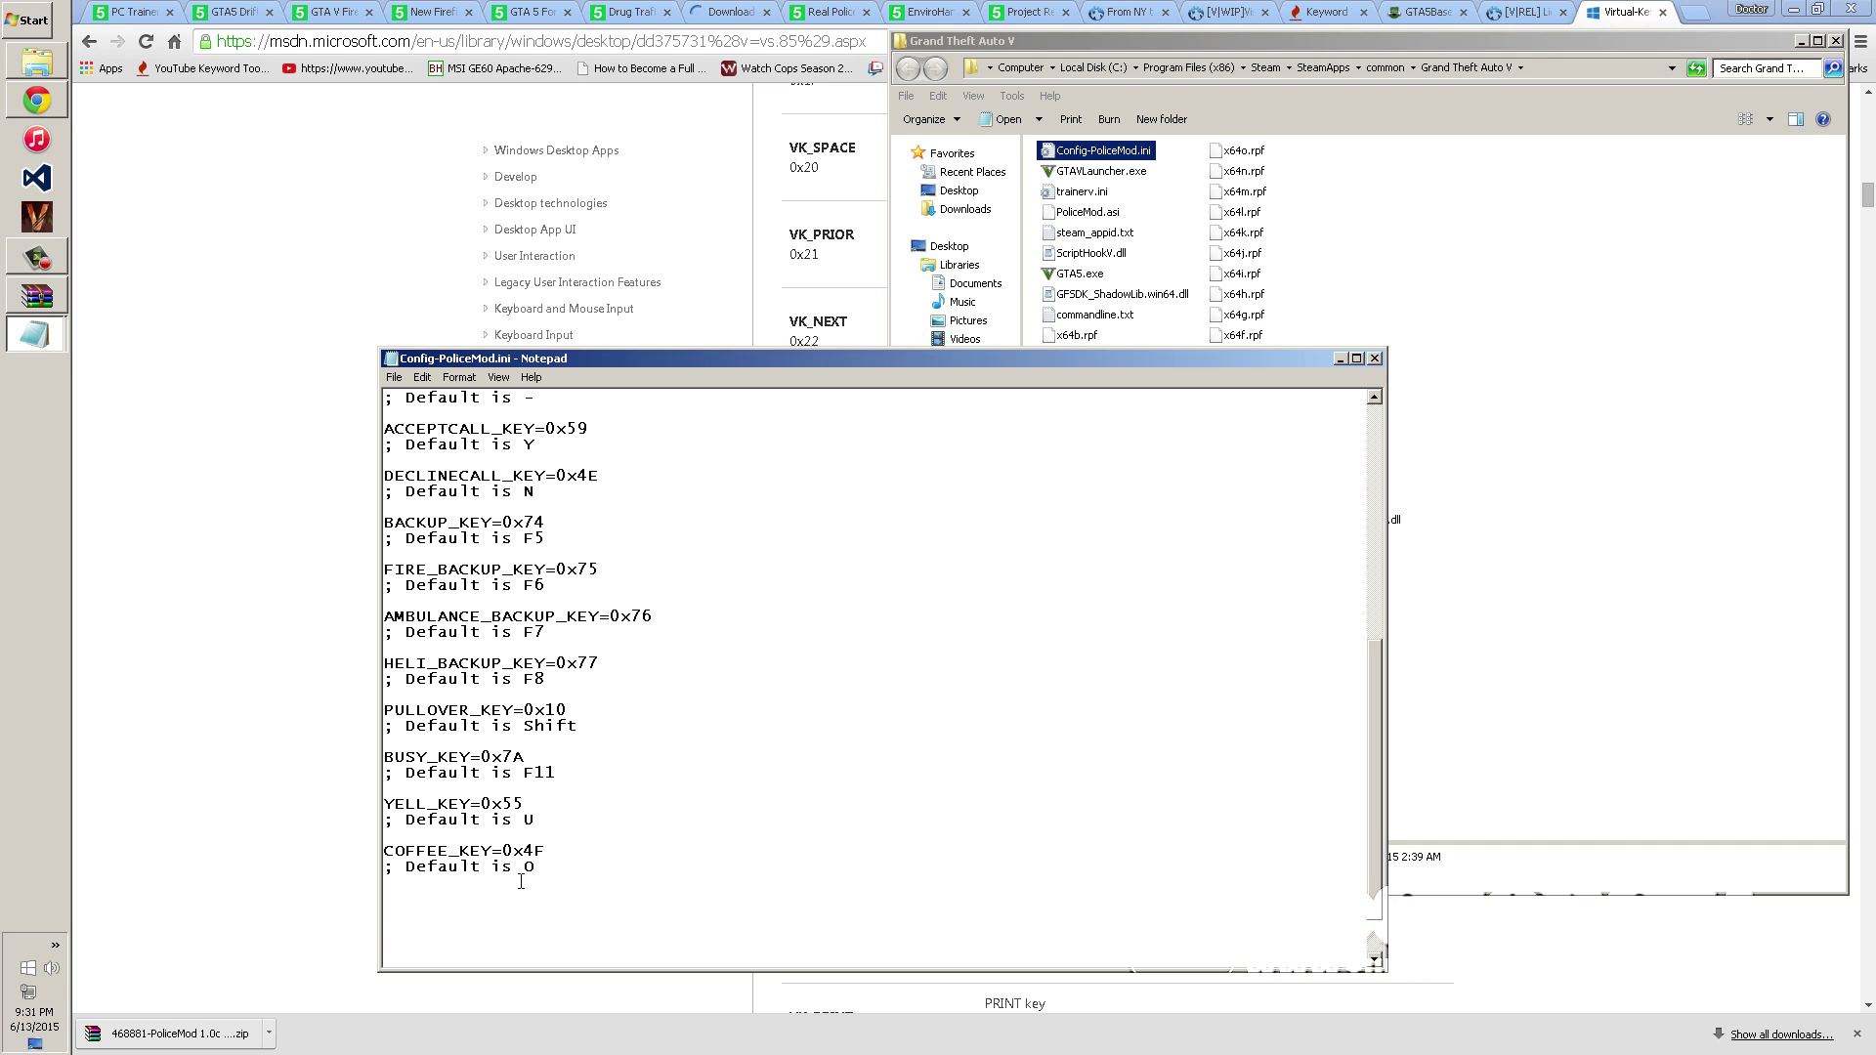
left_click_drag(521, 882, 562, 875)
scroll(567, 878, "down", 1)
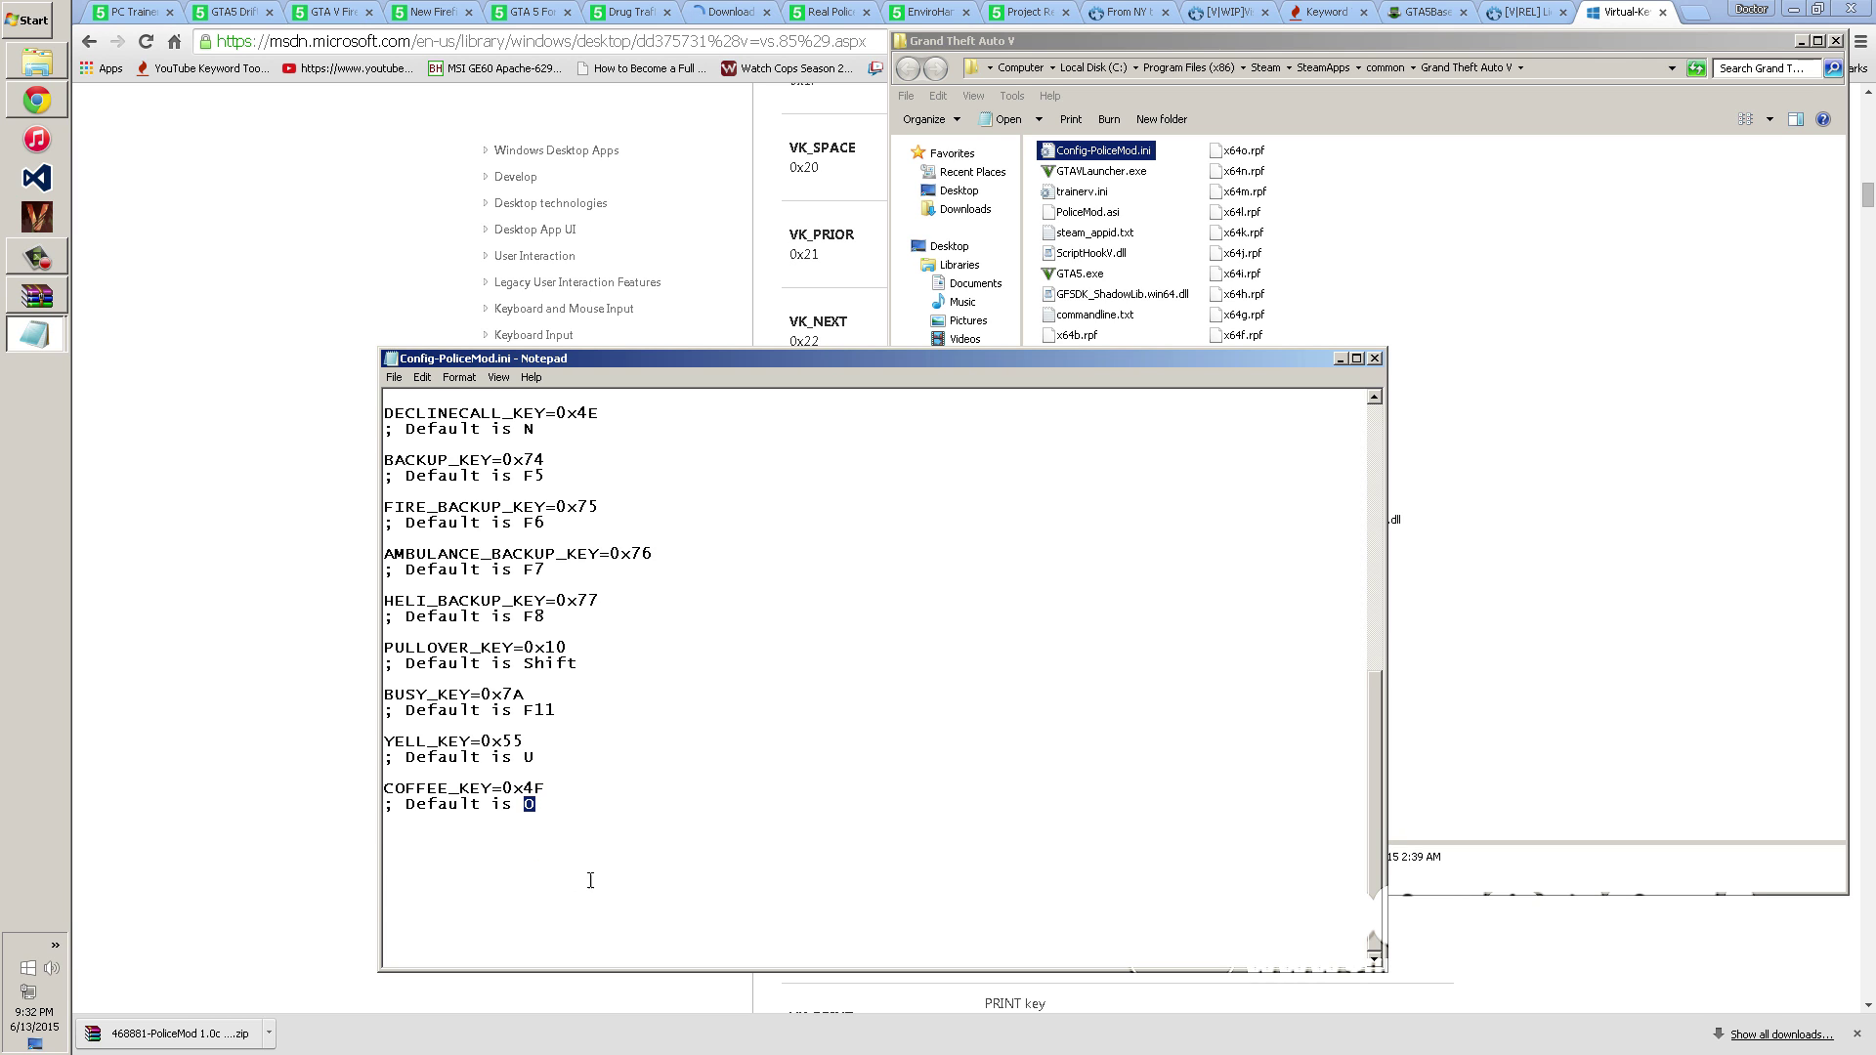
scroll(762, 648, "up", 11)
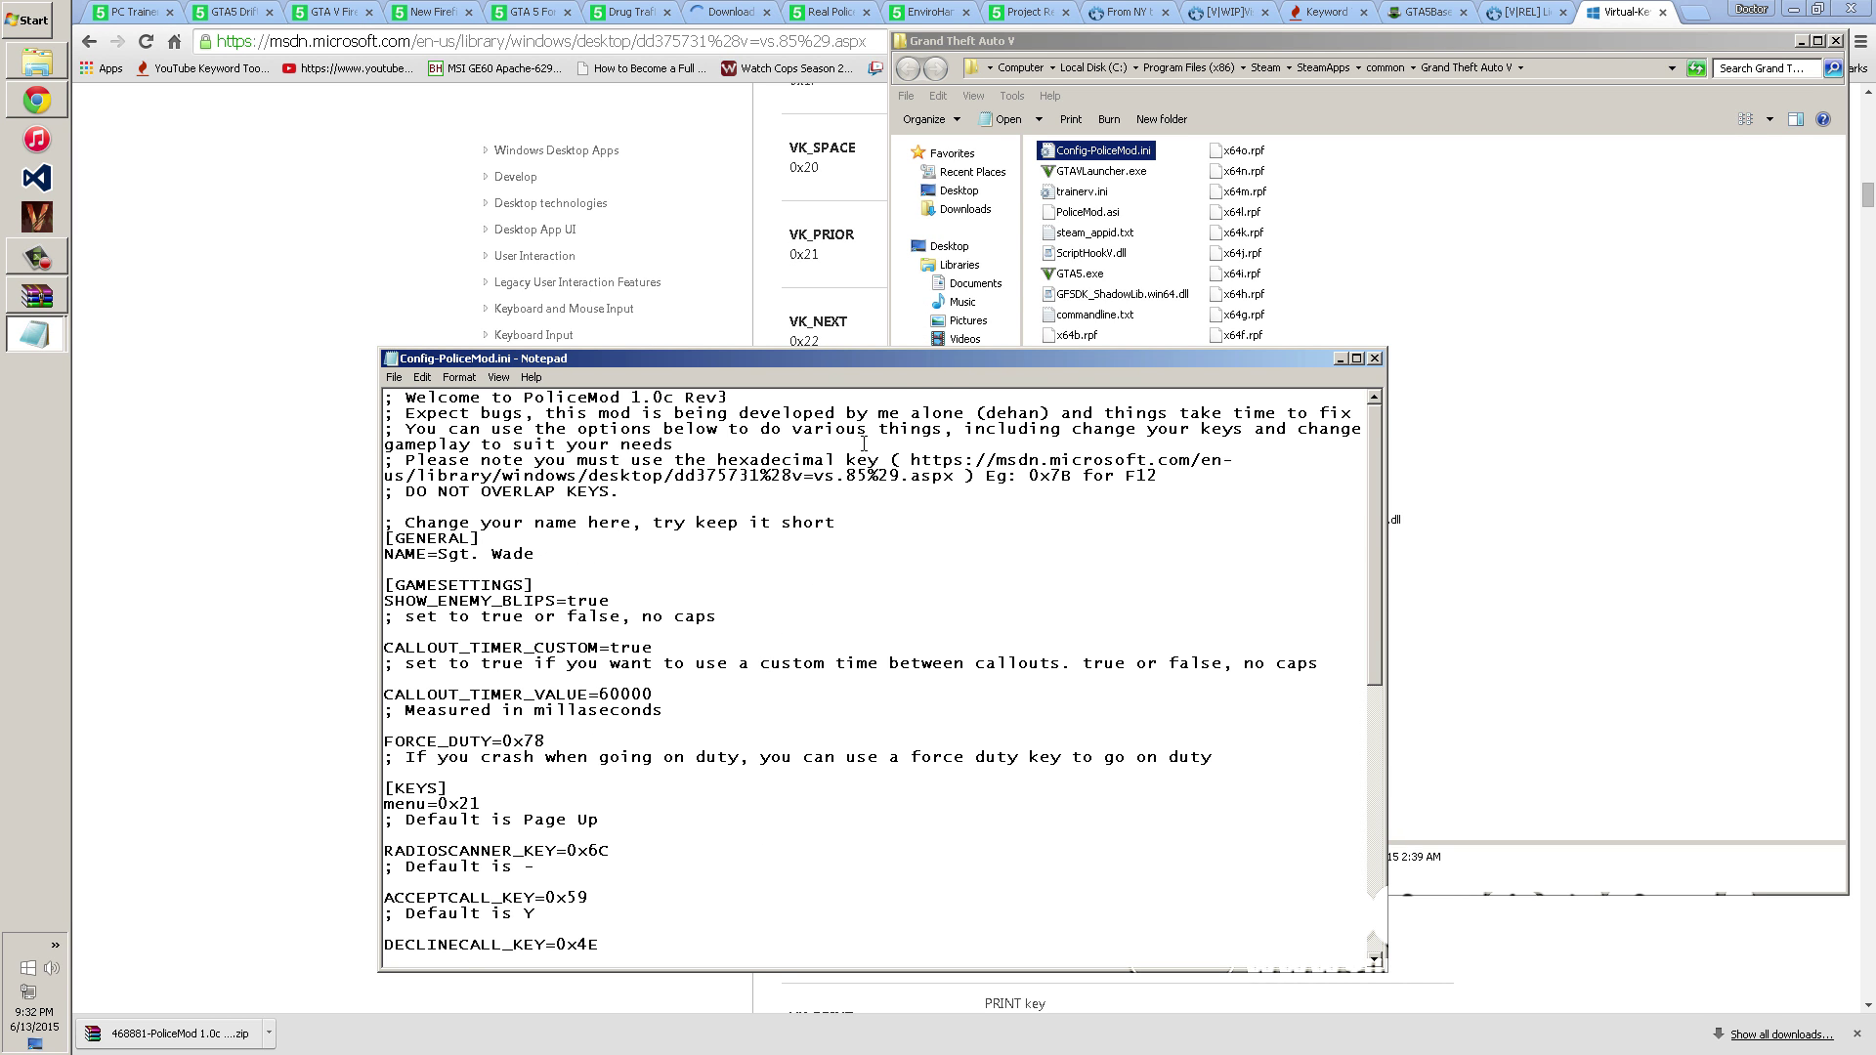
- Close both config files without saving and update the archive with the edited config
left_click(1375, 358)
left_click(764, 373)
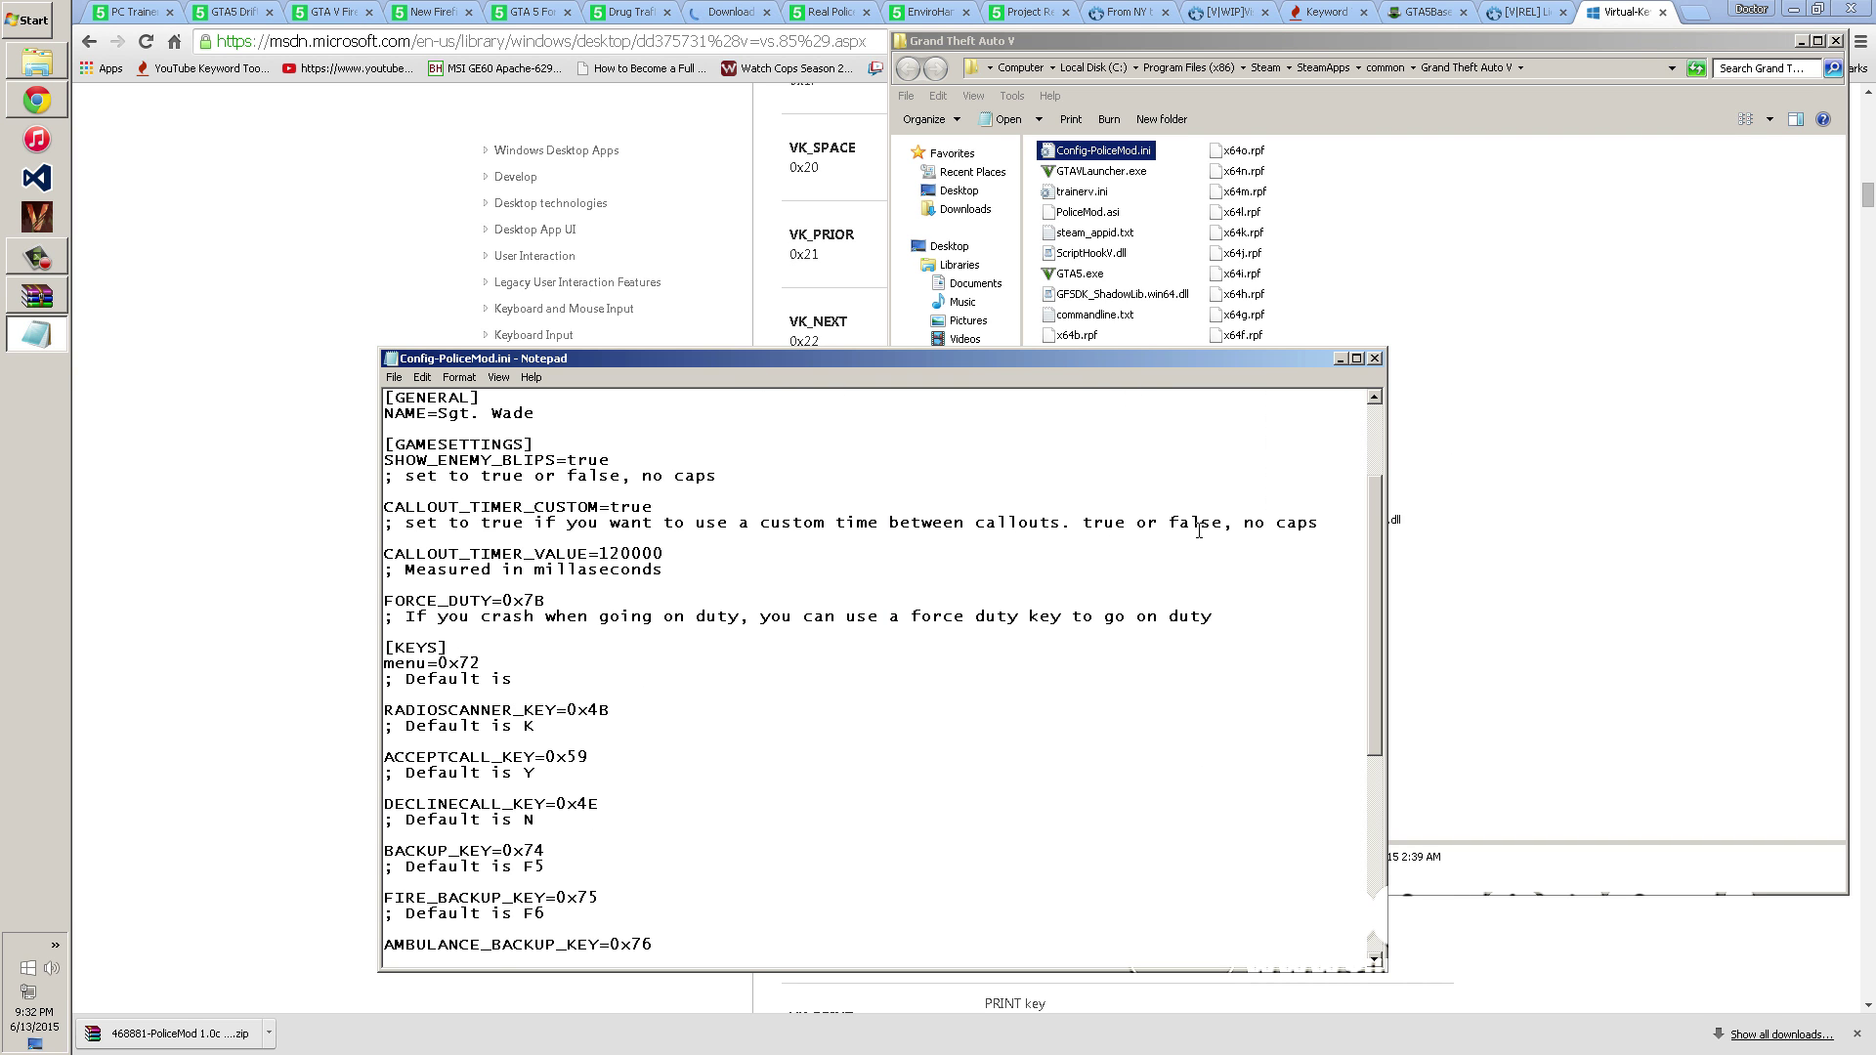
left_click(1375, 358)
key("n")
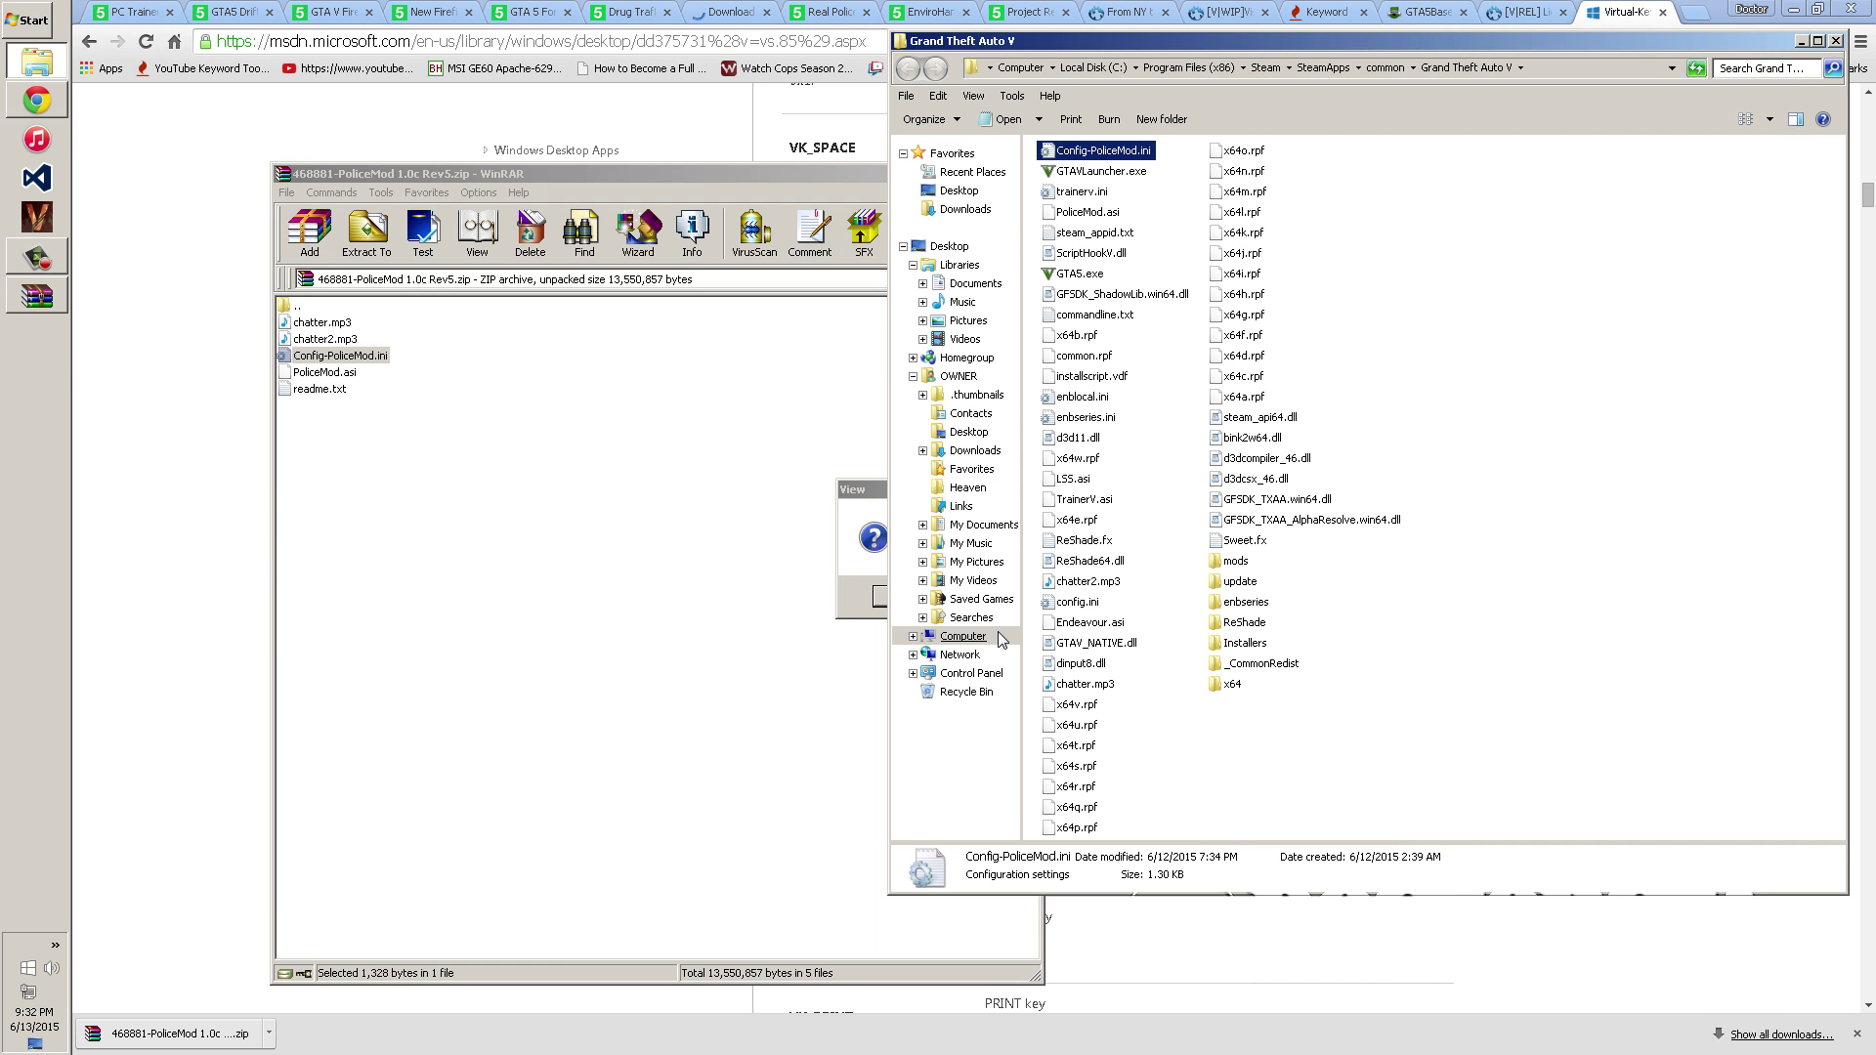
left_click(606, 174)
left_click(889, 596)
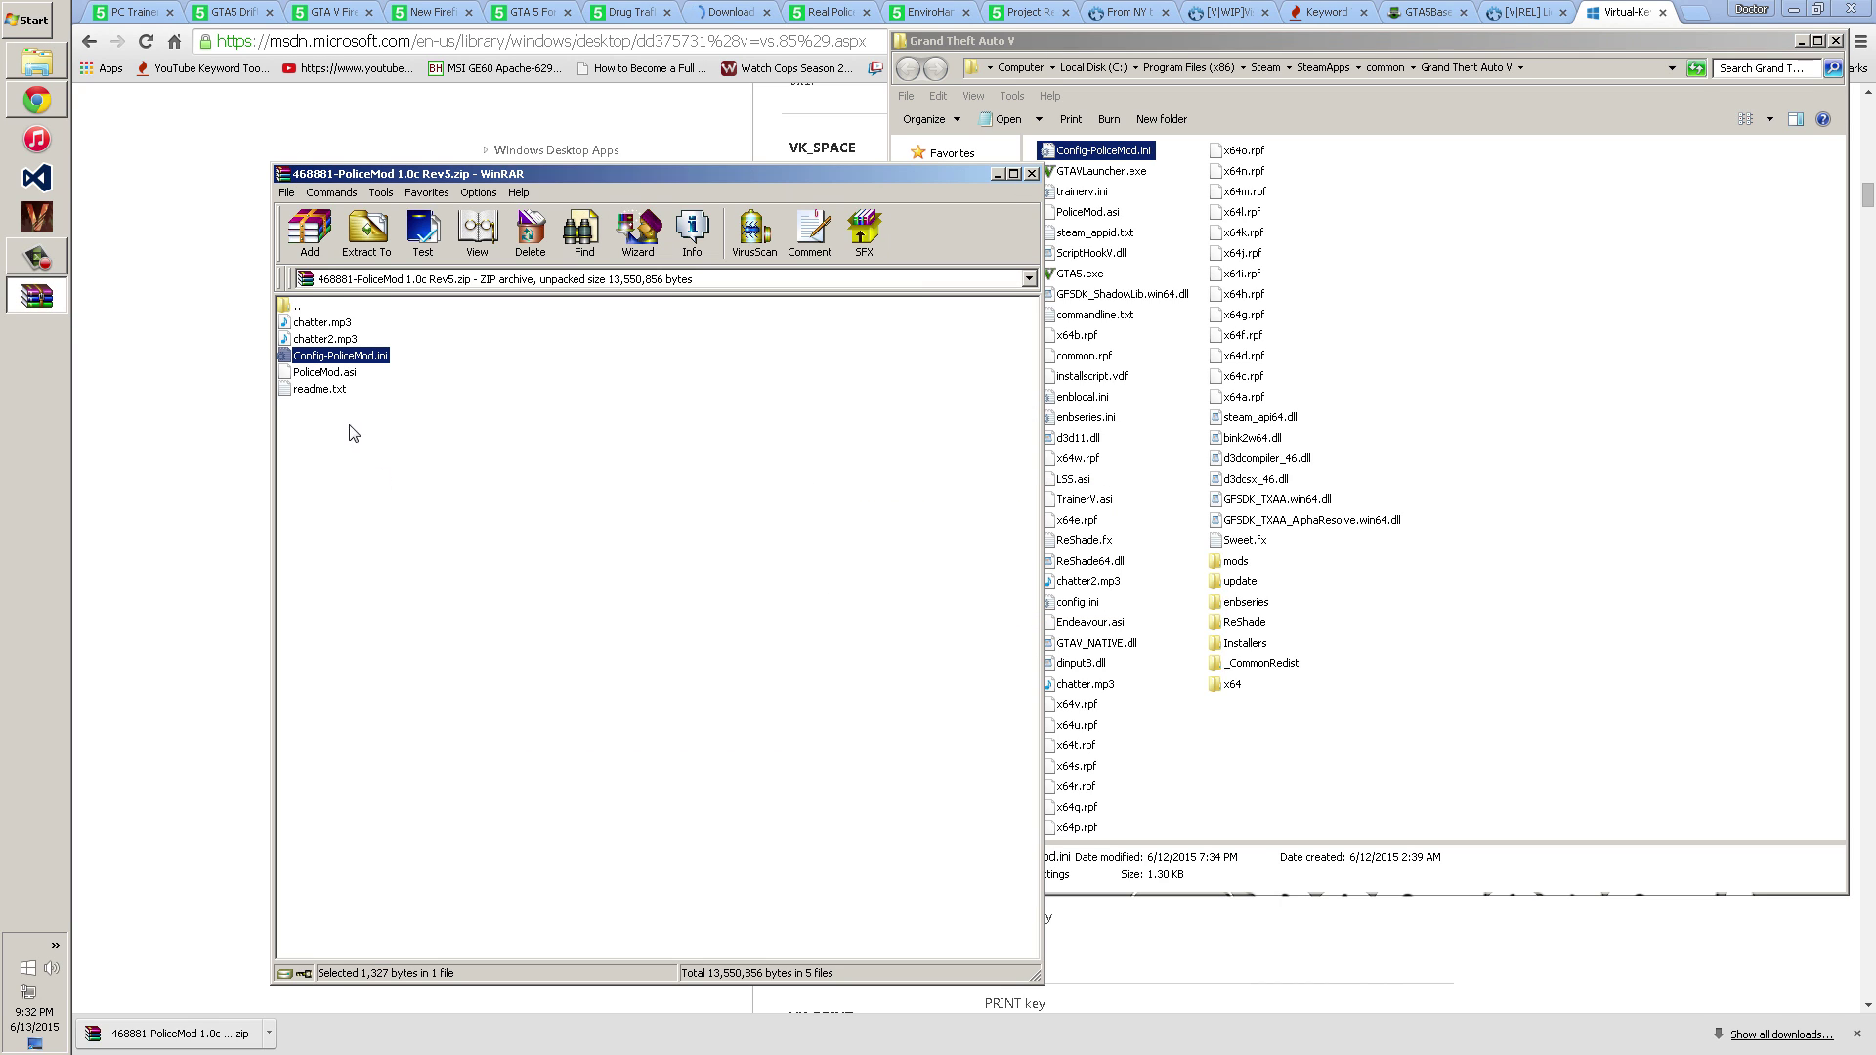
- Extract chatter.mp3, chatter2.mp3, Config-PoliceMod.ini and PoliceMod.asi to the Desktop, then close WinRAR
left_click_drag(340, 381, 333, 315)
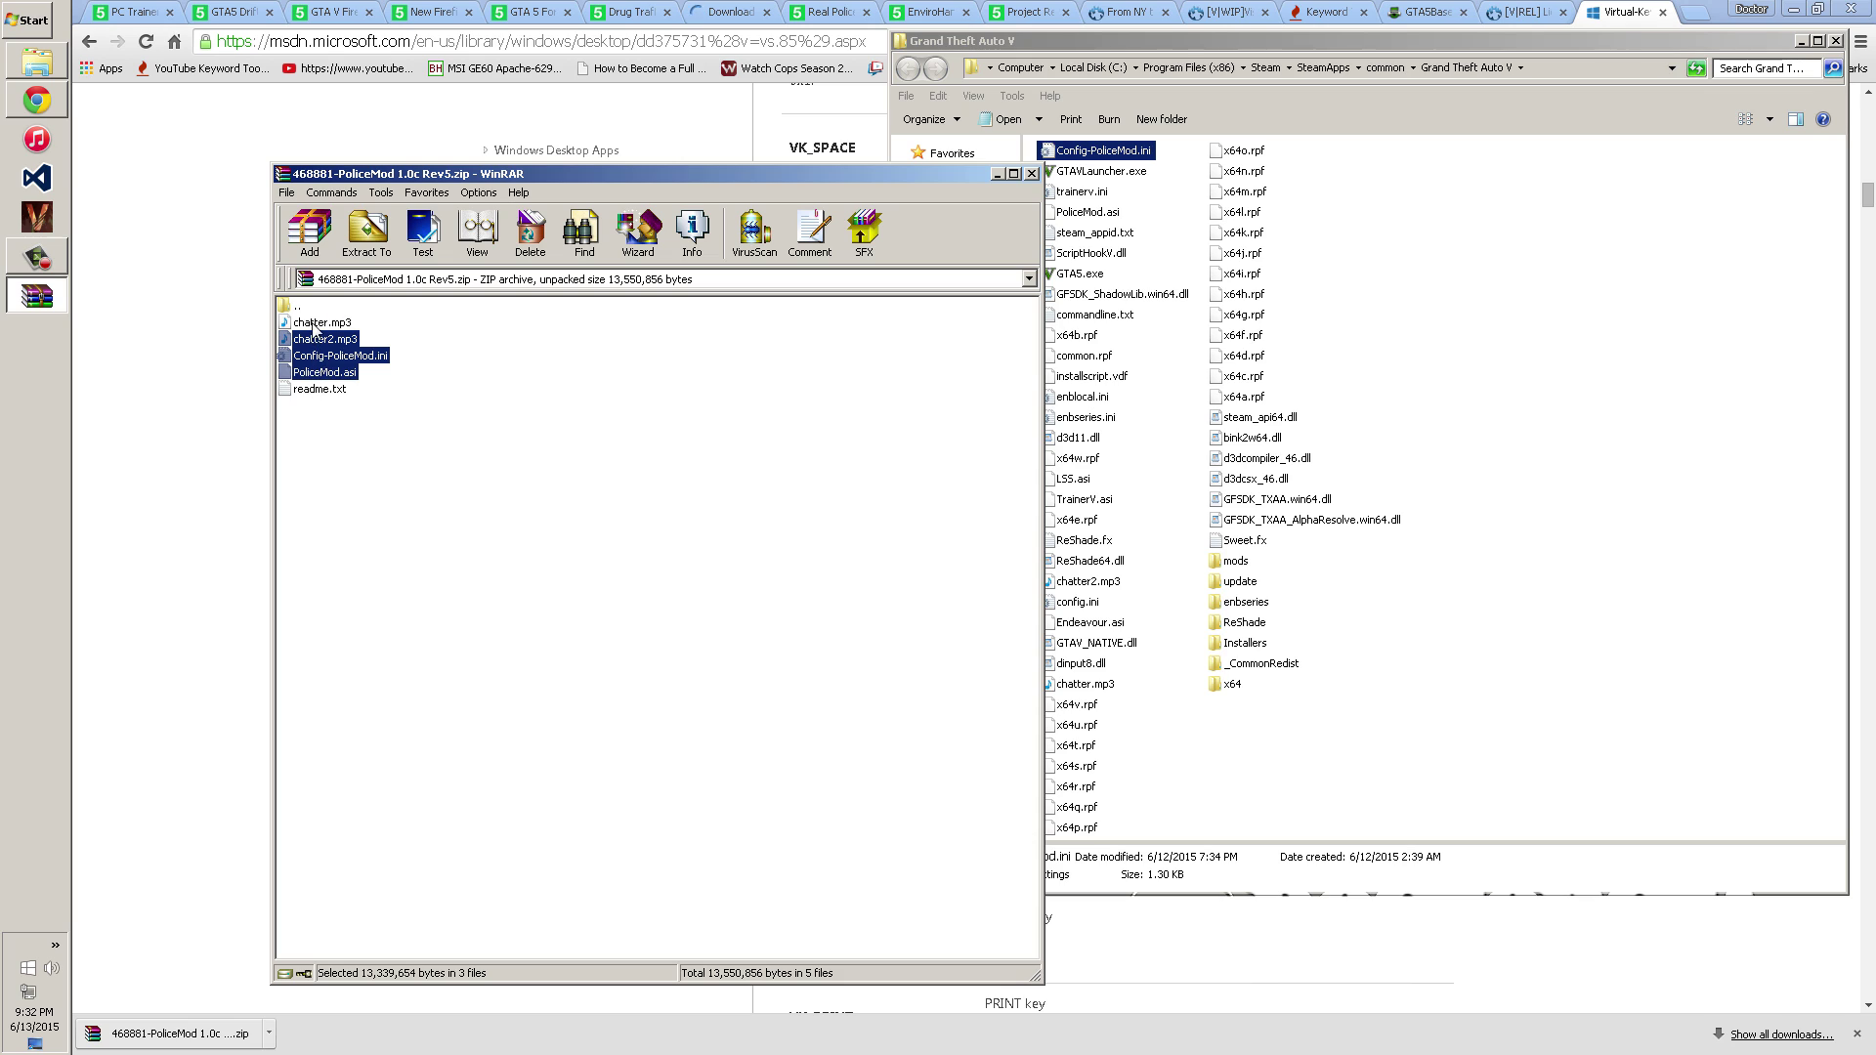
left_click(317, 326, "shift")
mouse_move(294, 335)
left_mouse_down()
mouse_move(531, 335)
mouse_move(1055, 396)
mouse_move(607, 373)
mouse_move(1552, 723)
mouse_move(1421, 847)
mouse_move(1406, 795)
mouse_move(1405, 811)
mouse_move(304, 342)
left_mouse_up()
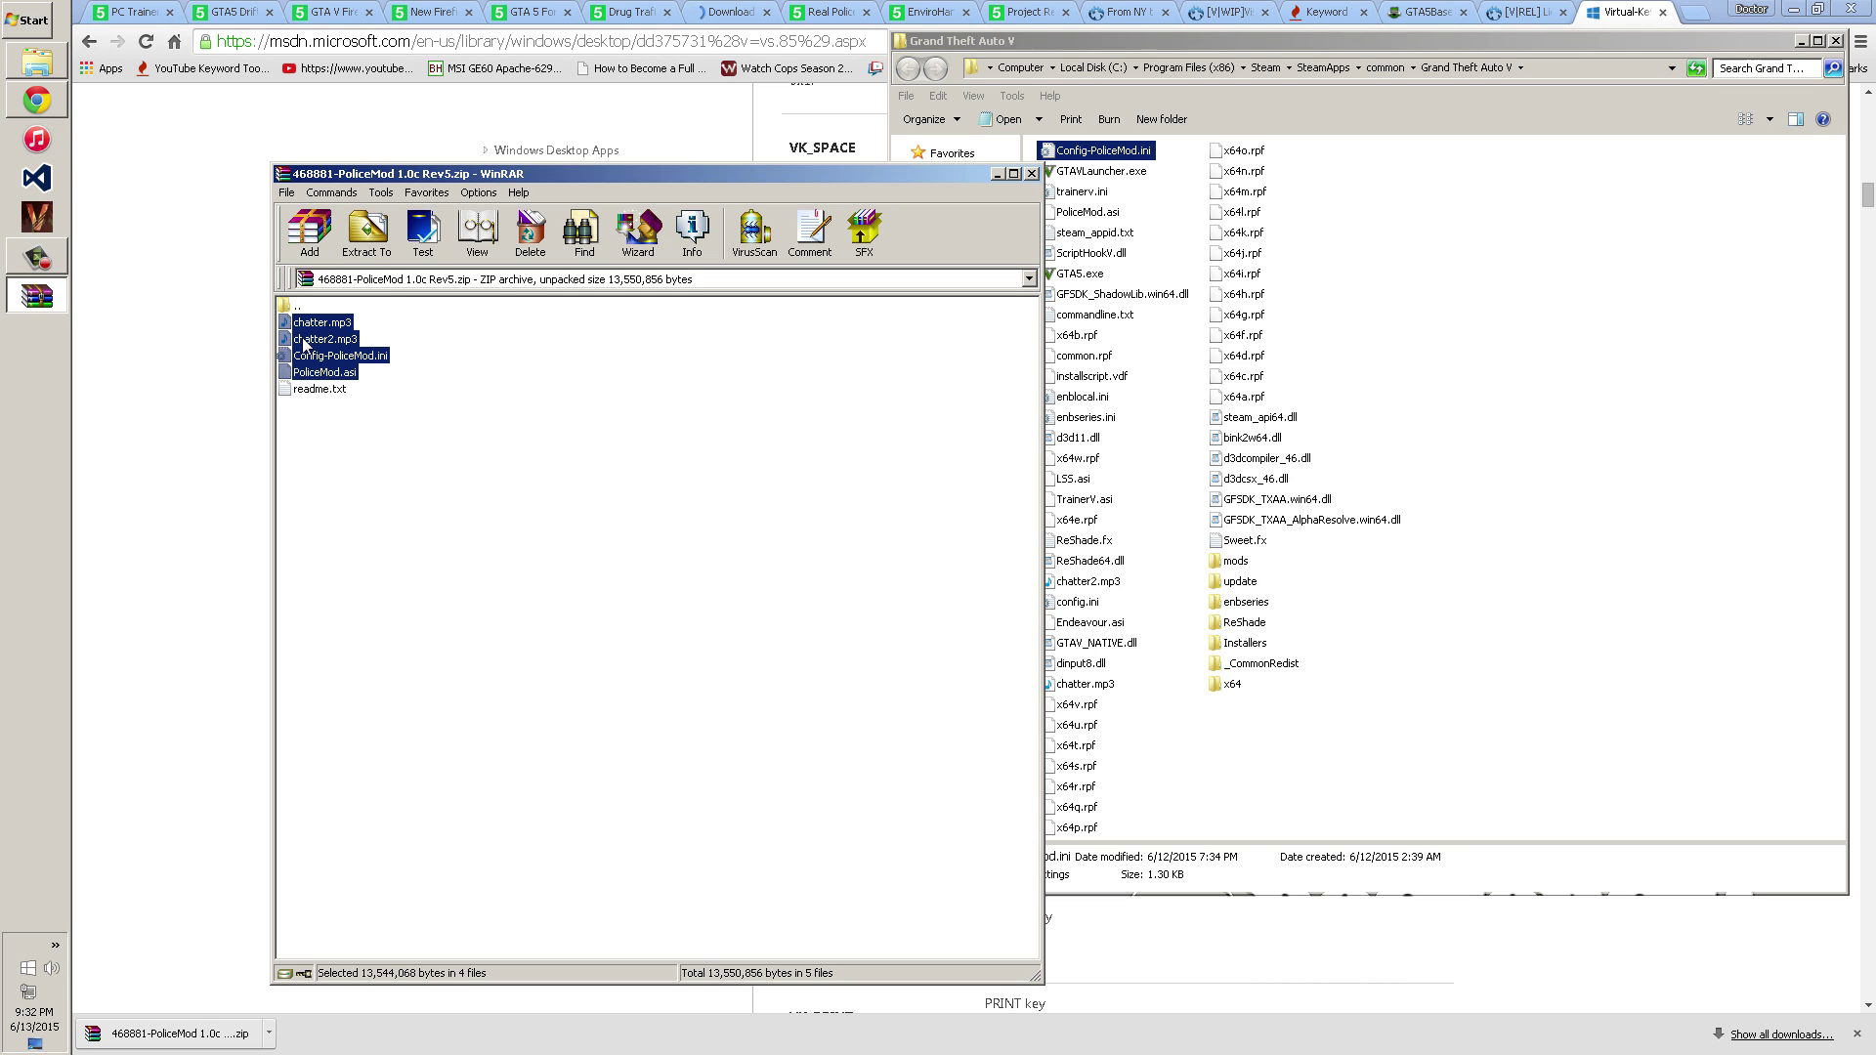
left_click(367, 235)
left_click(704, 466)
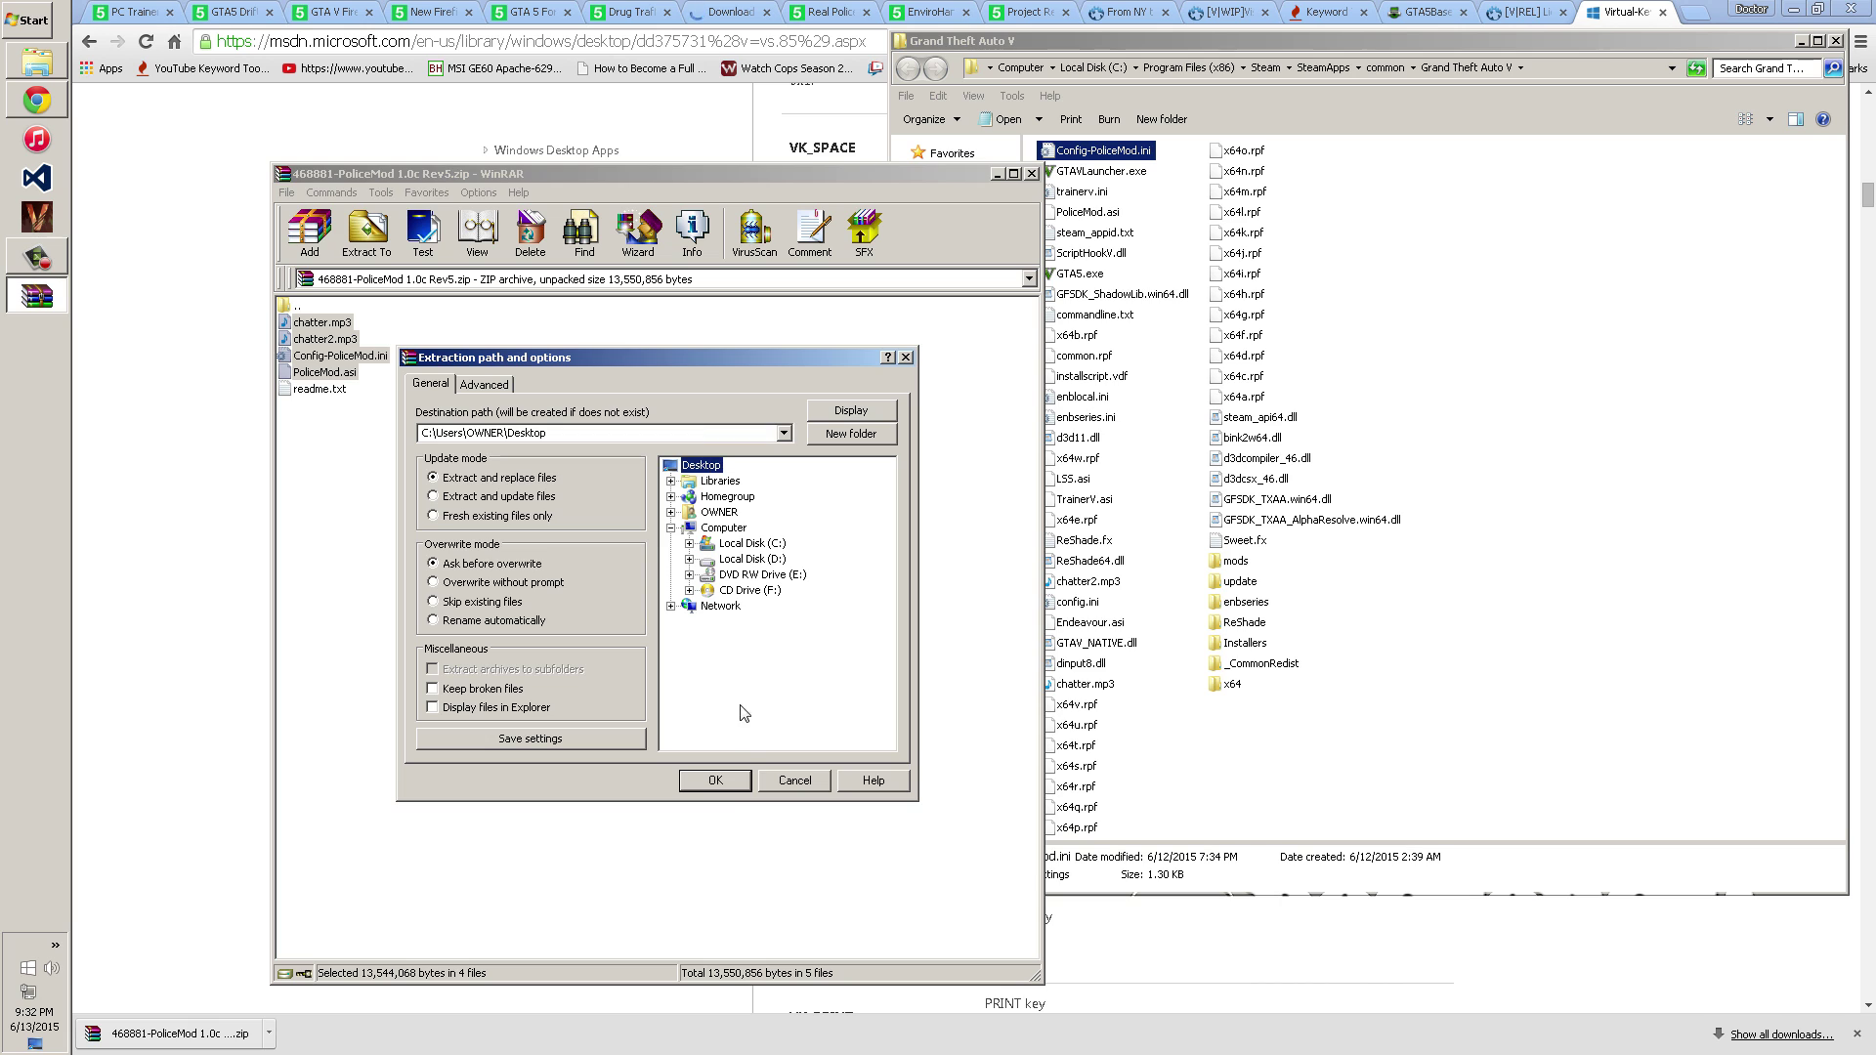
left_click(715, 781)
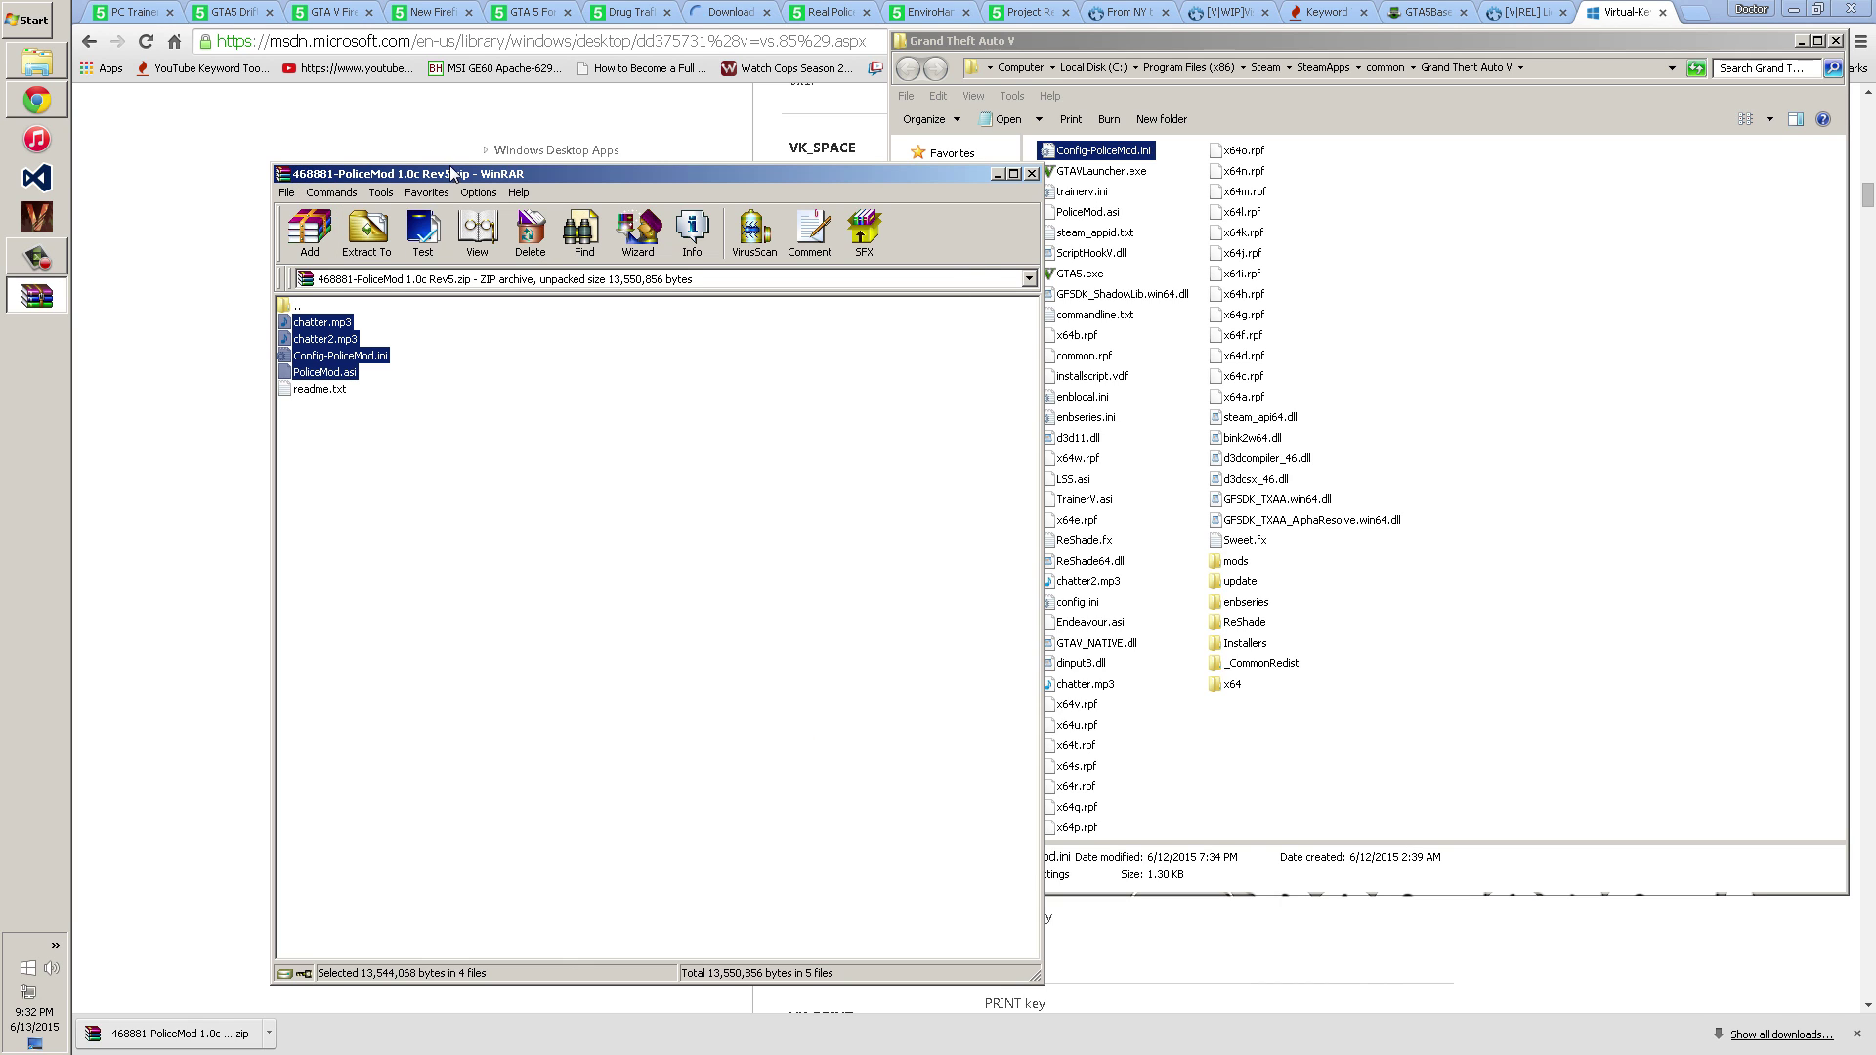
left_click(1033, 174)
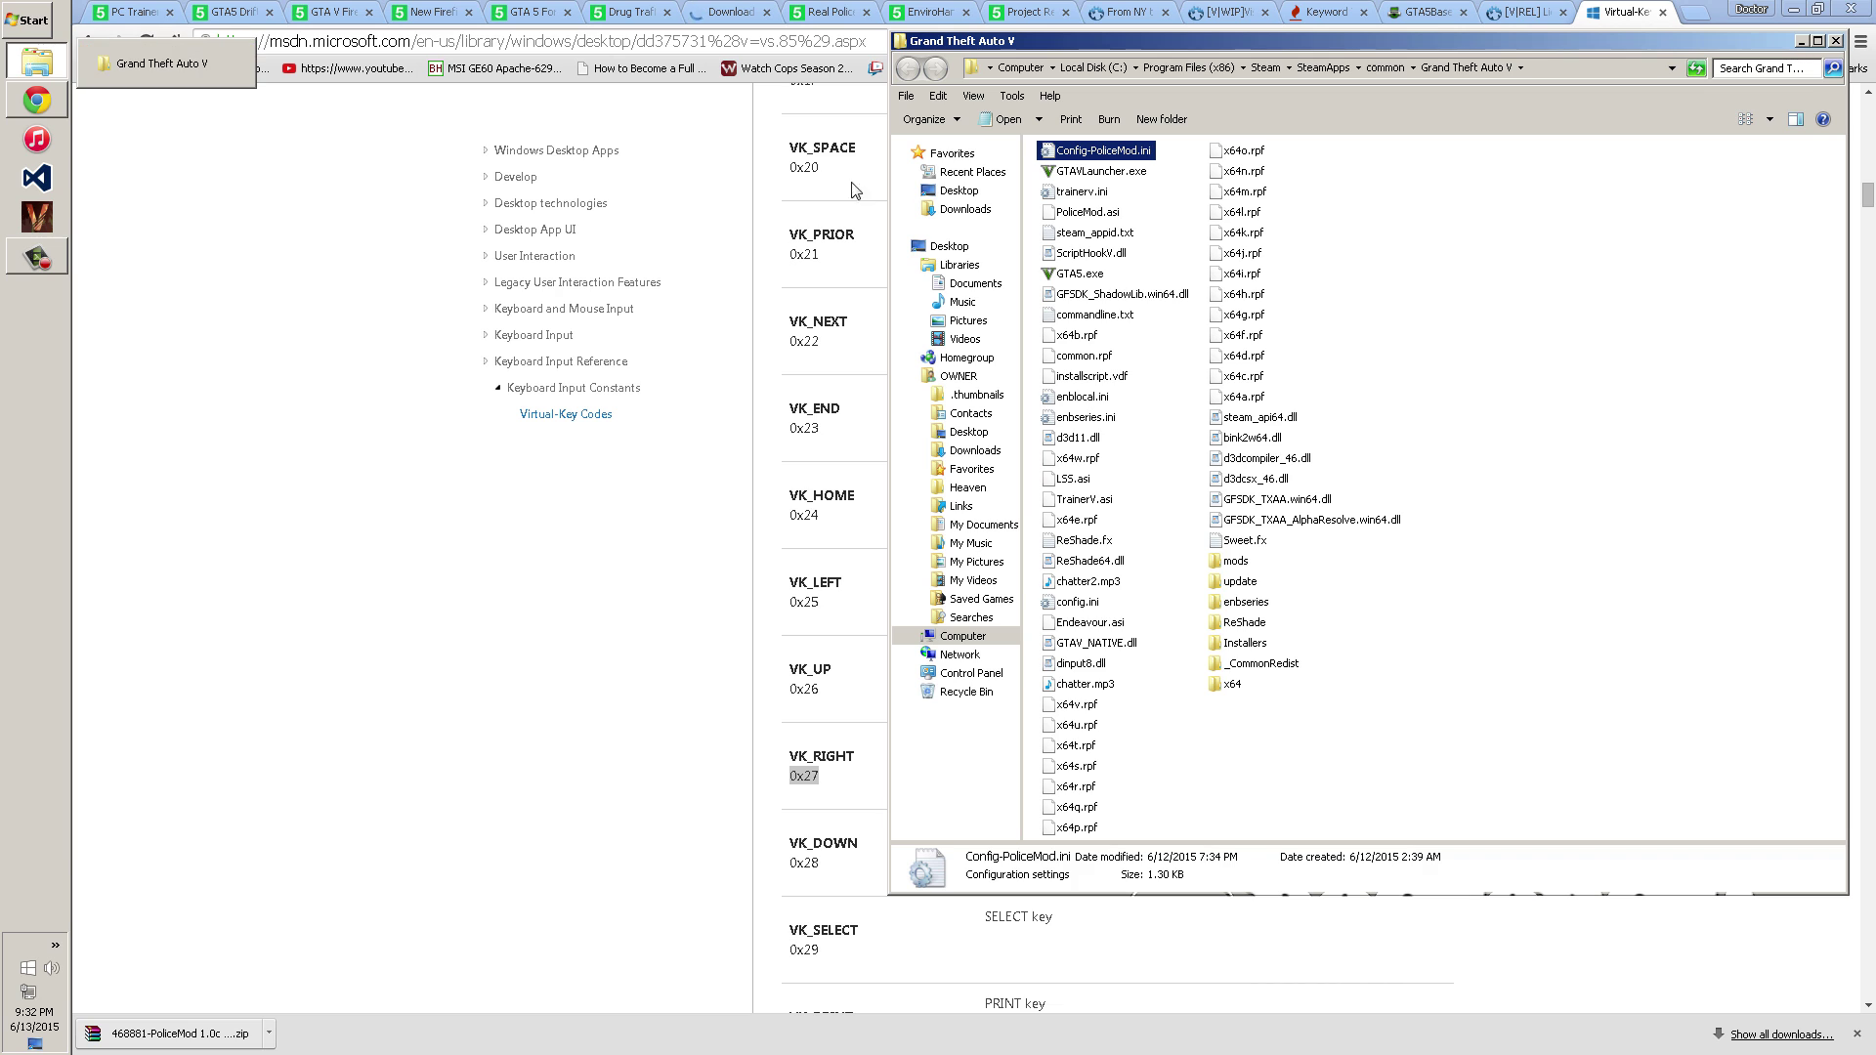
- Delete the vcredist_x86.exe installer from the Downloads folder
left_click(958, 191)
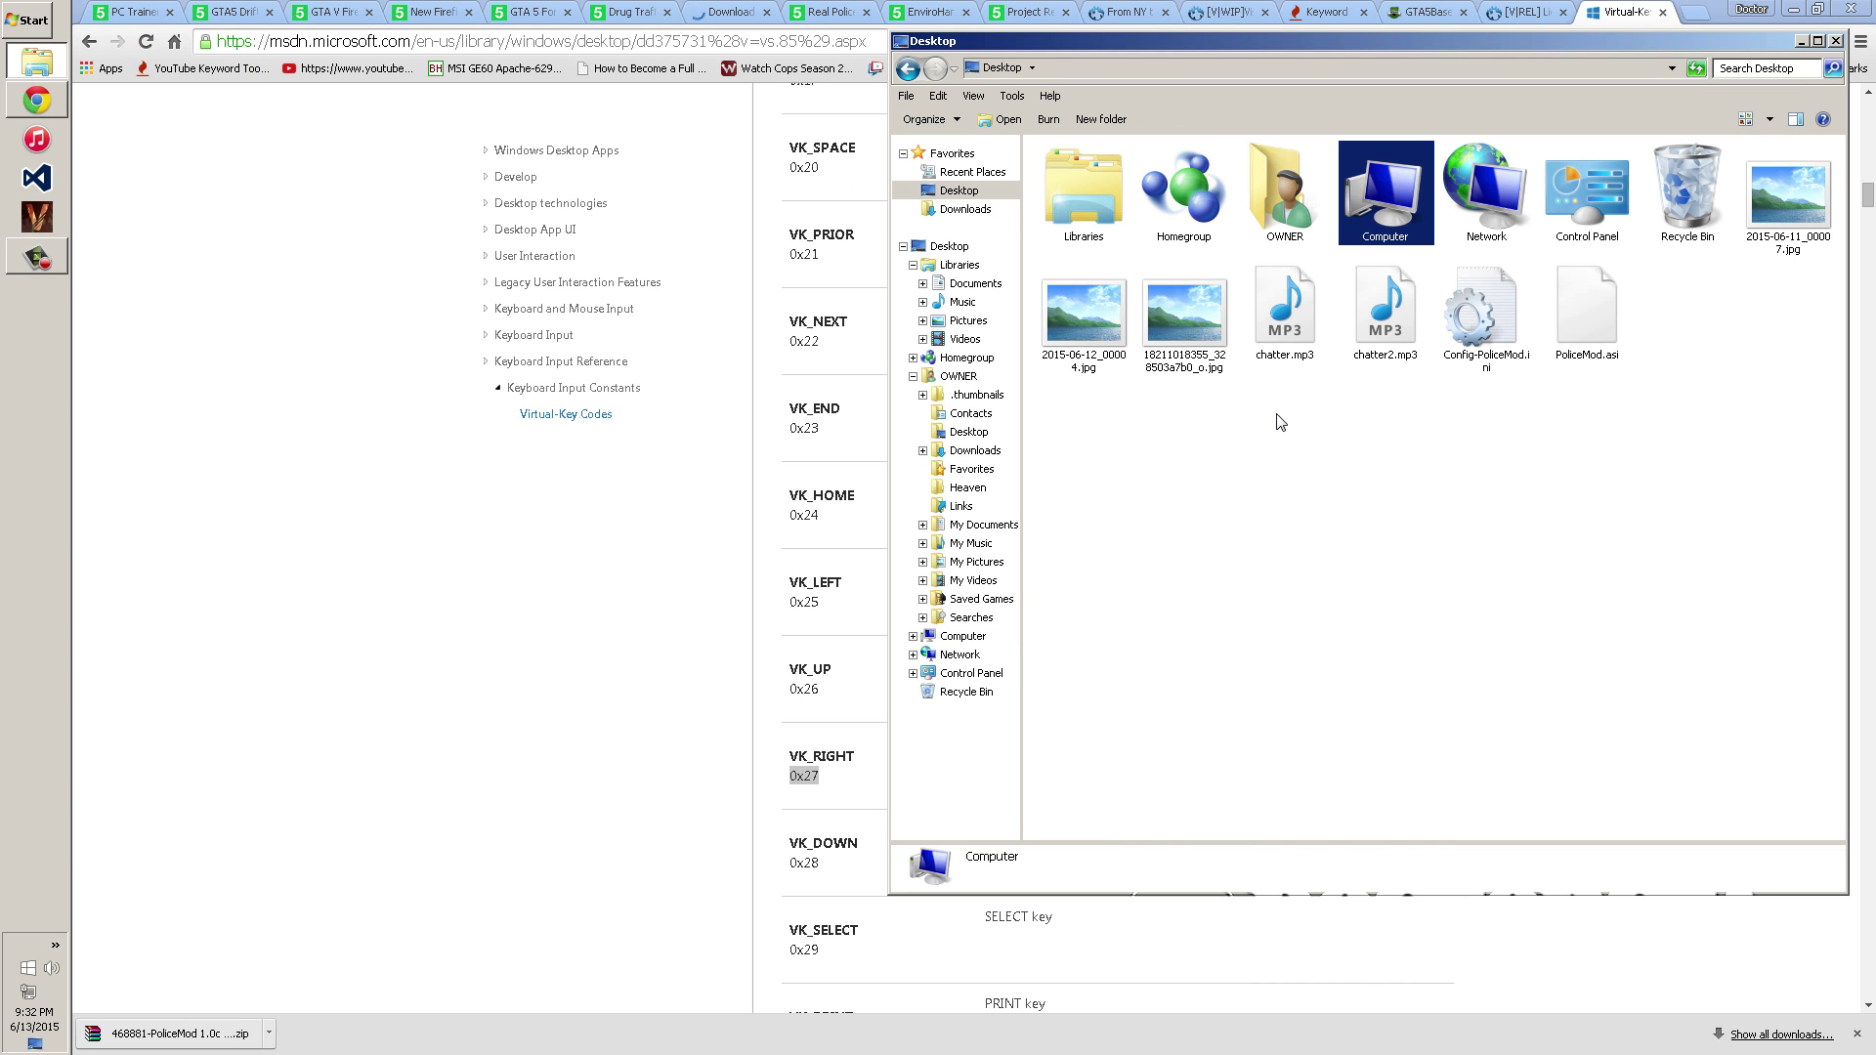
left_click_drag(1282, 420, 1557, 347)
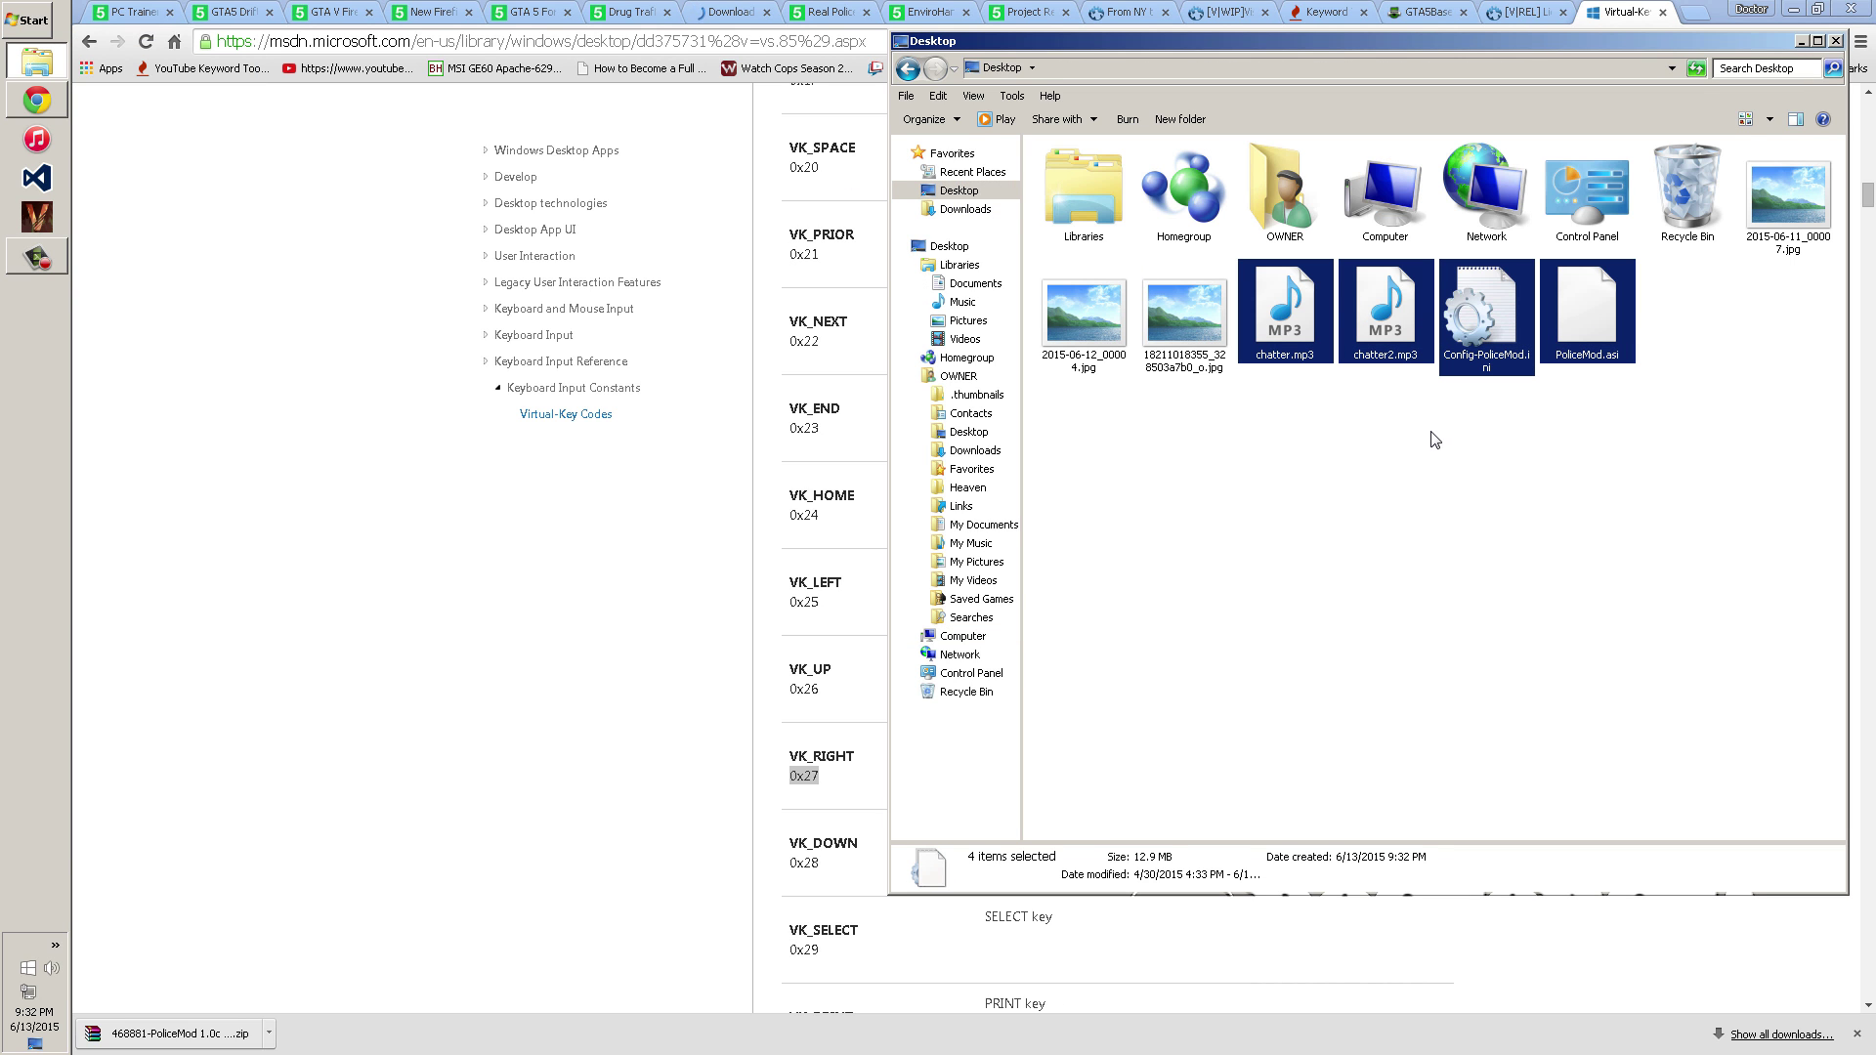
left_click(963, 211)
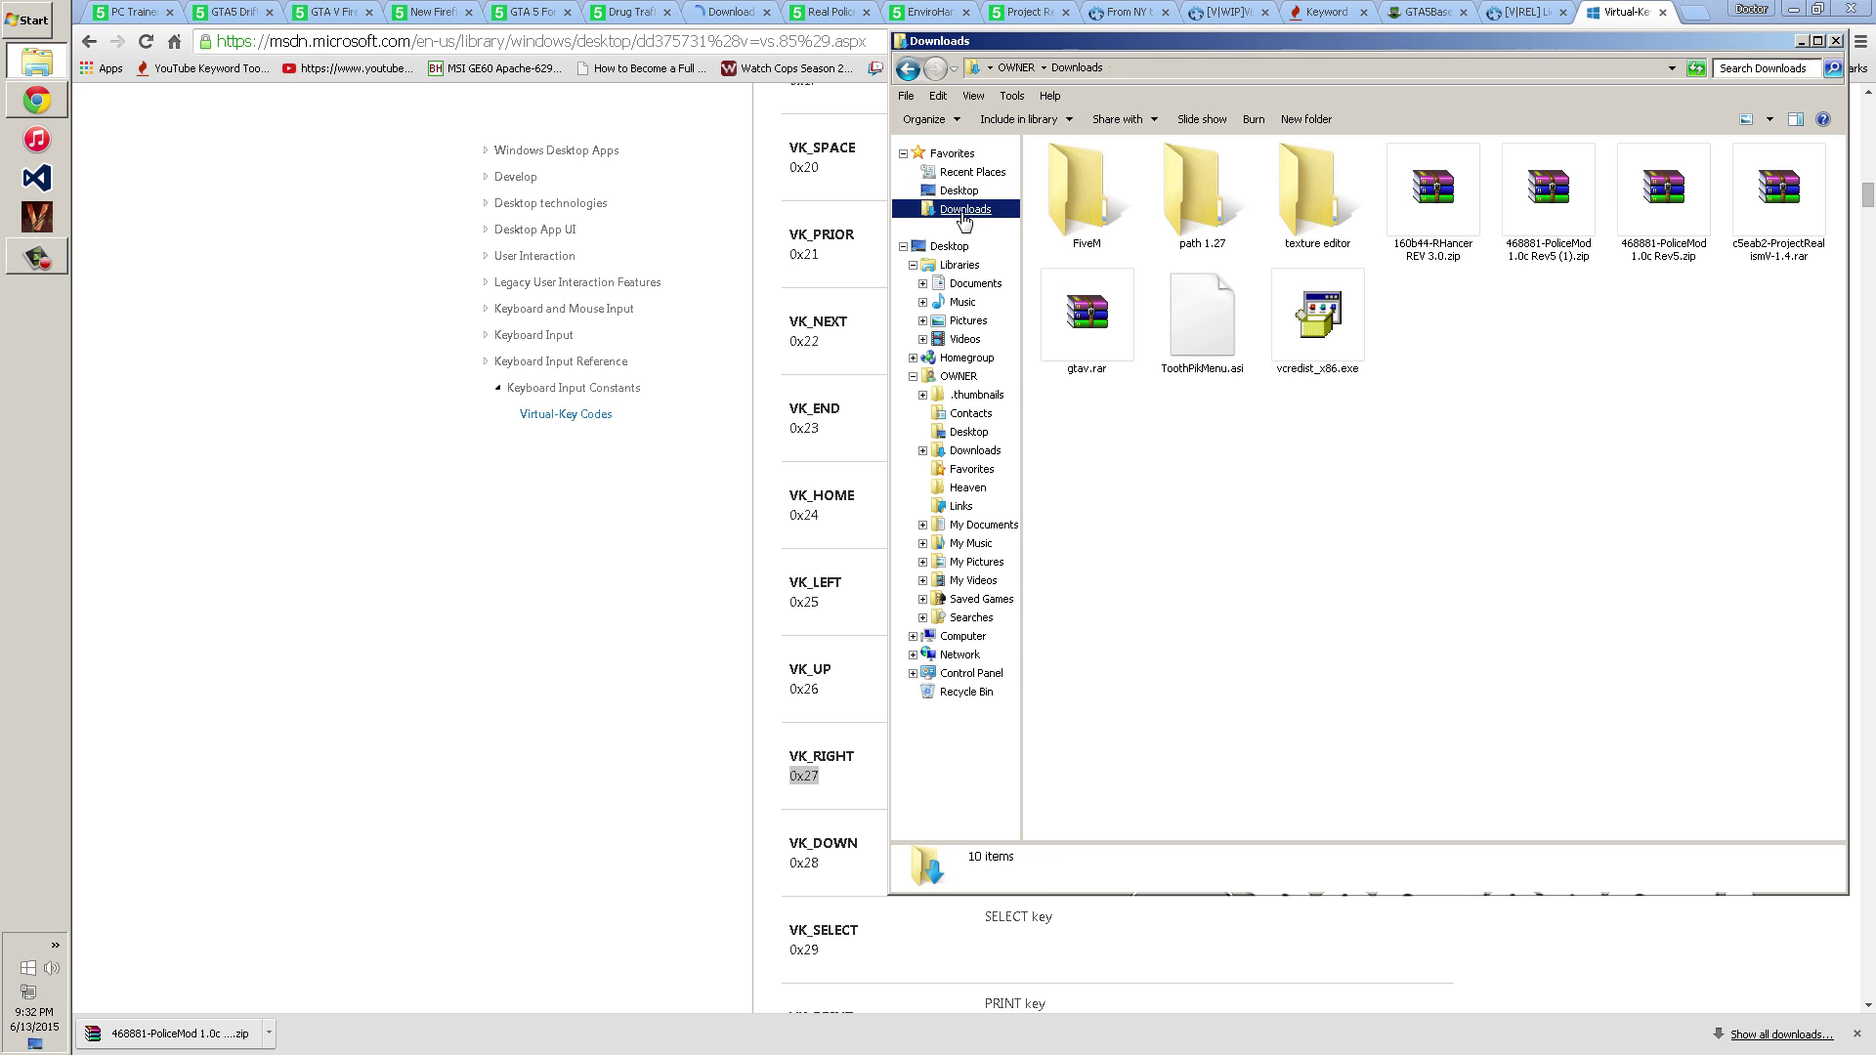
left_click(1327, 324)
key("Delete")
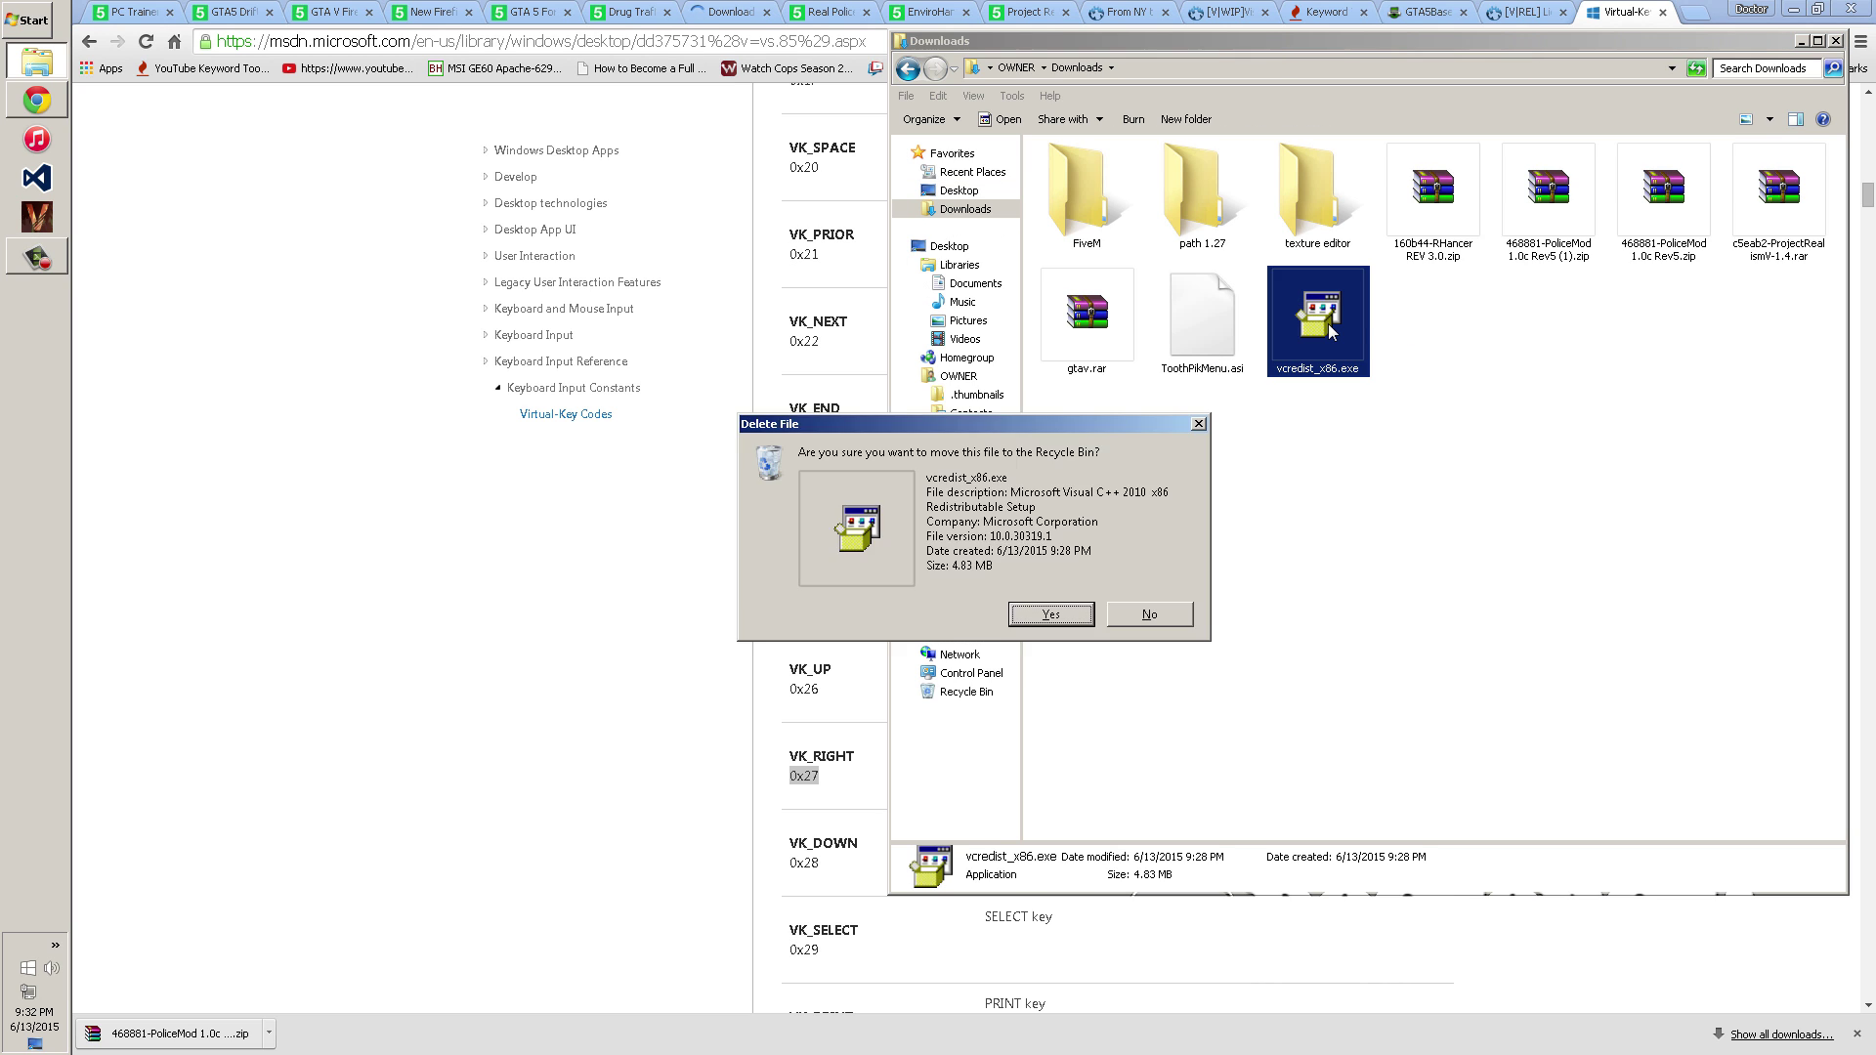
key("Return")
- View Config-PoliceMod.ini on the Desktop, then delete the Desktop copy
left_click(956, 191)
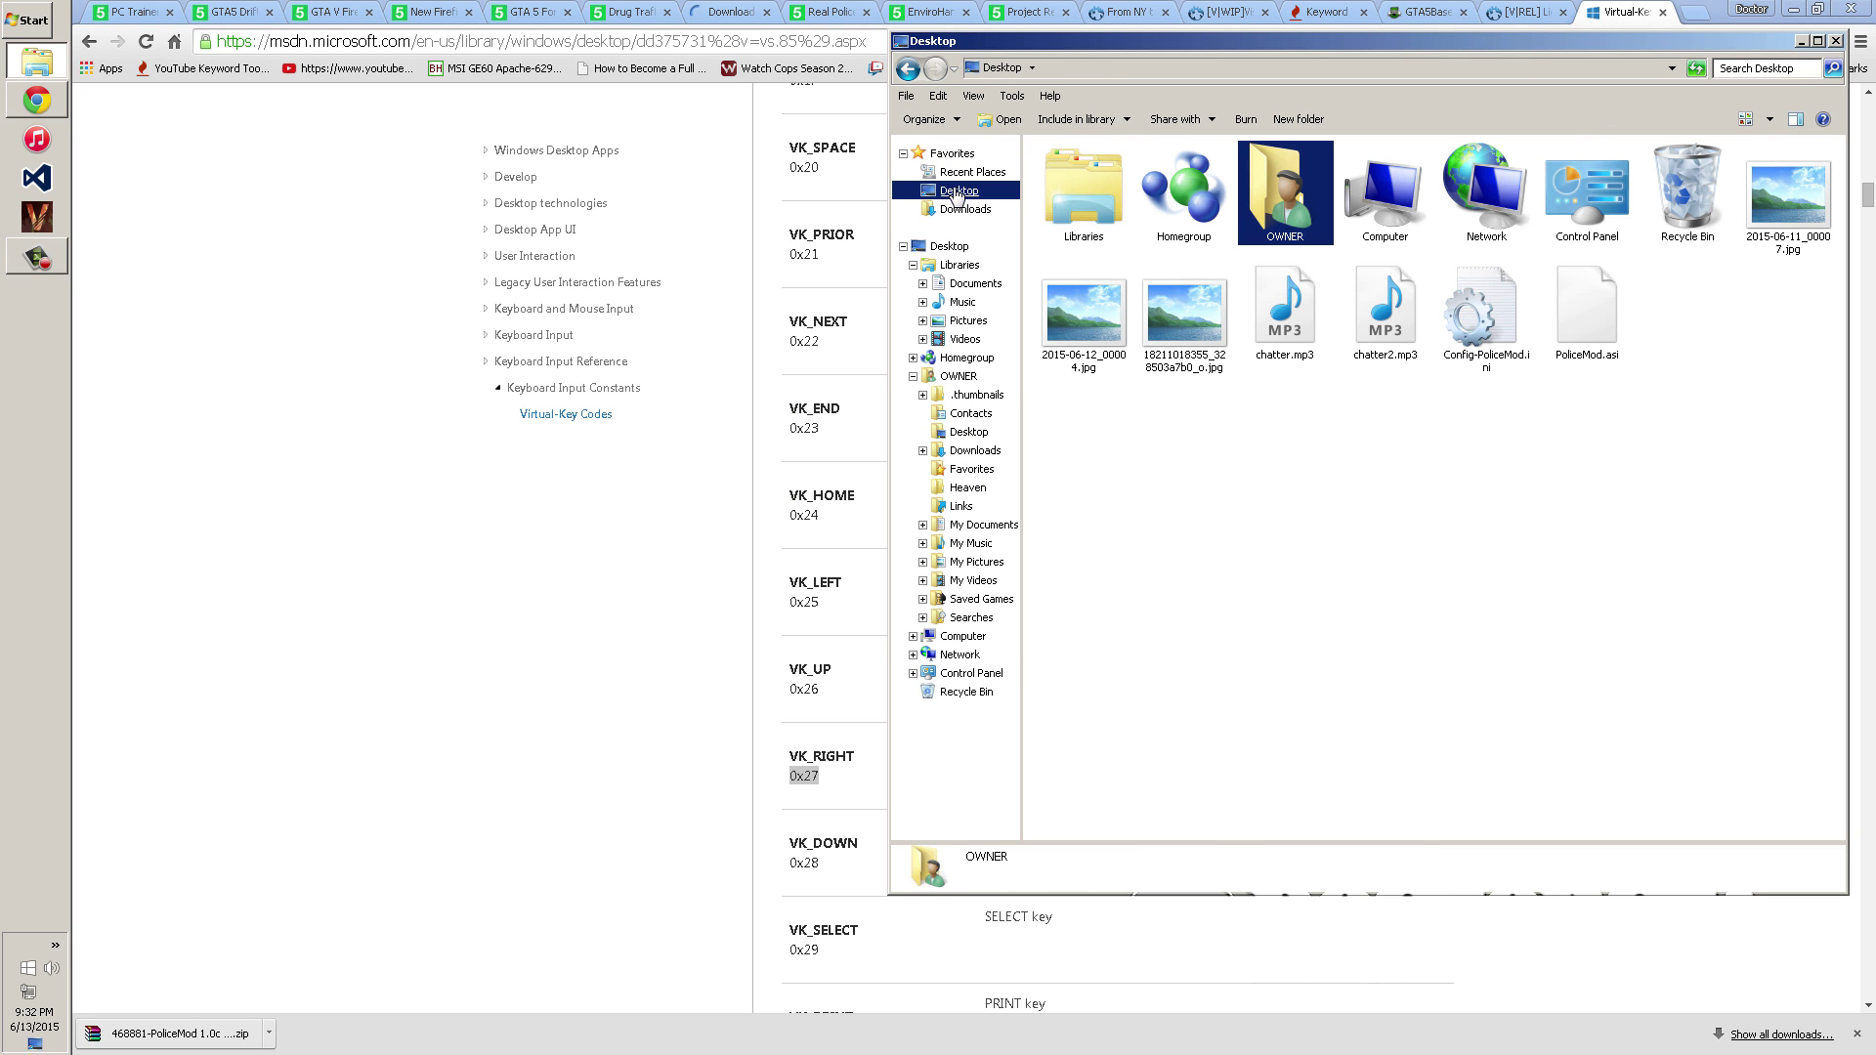
left_click_drag(1280, 435, 1604, 316)
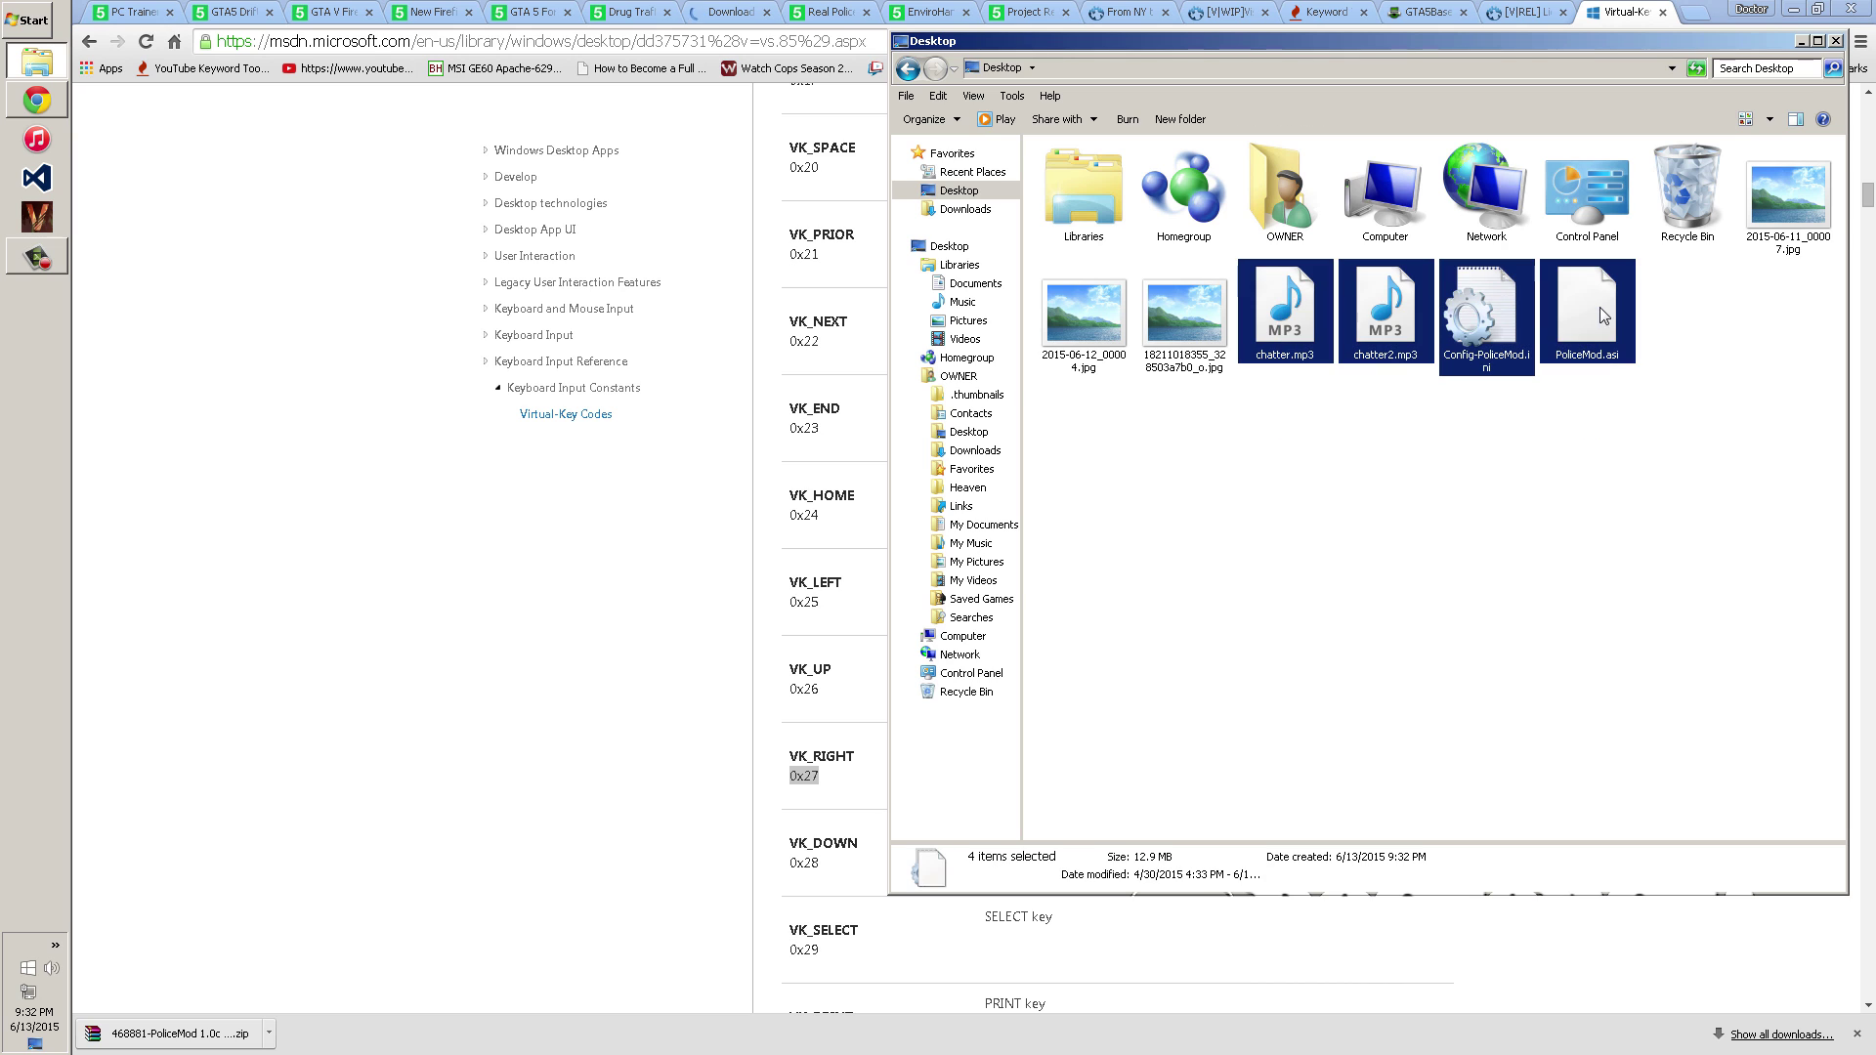
double_click(1474, 337)
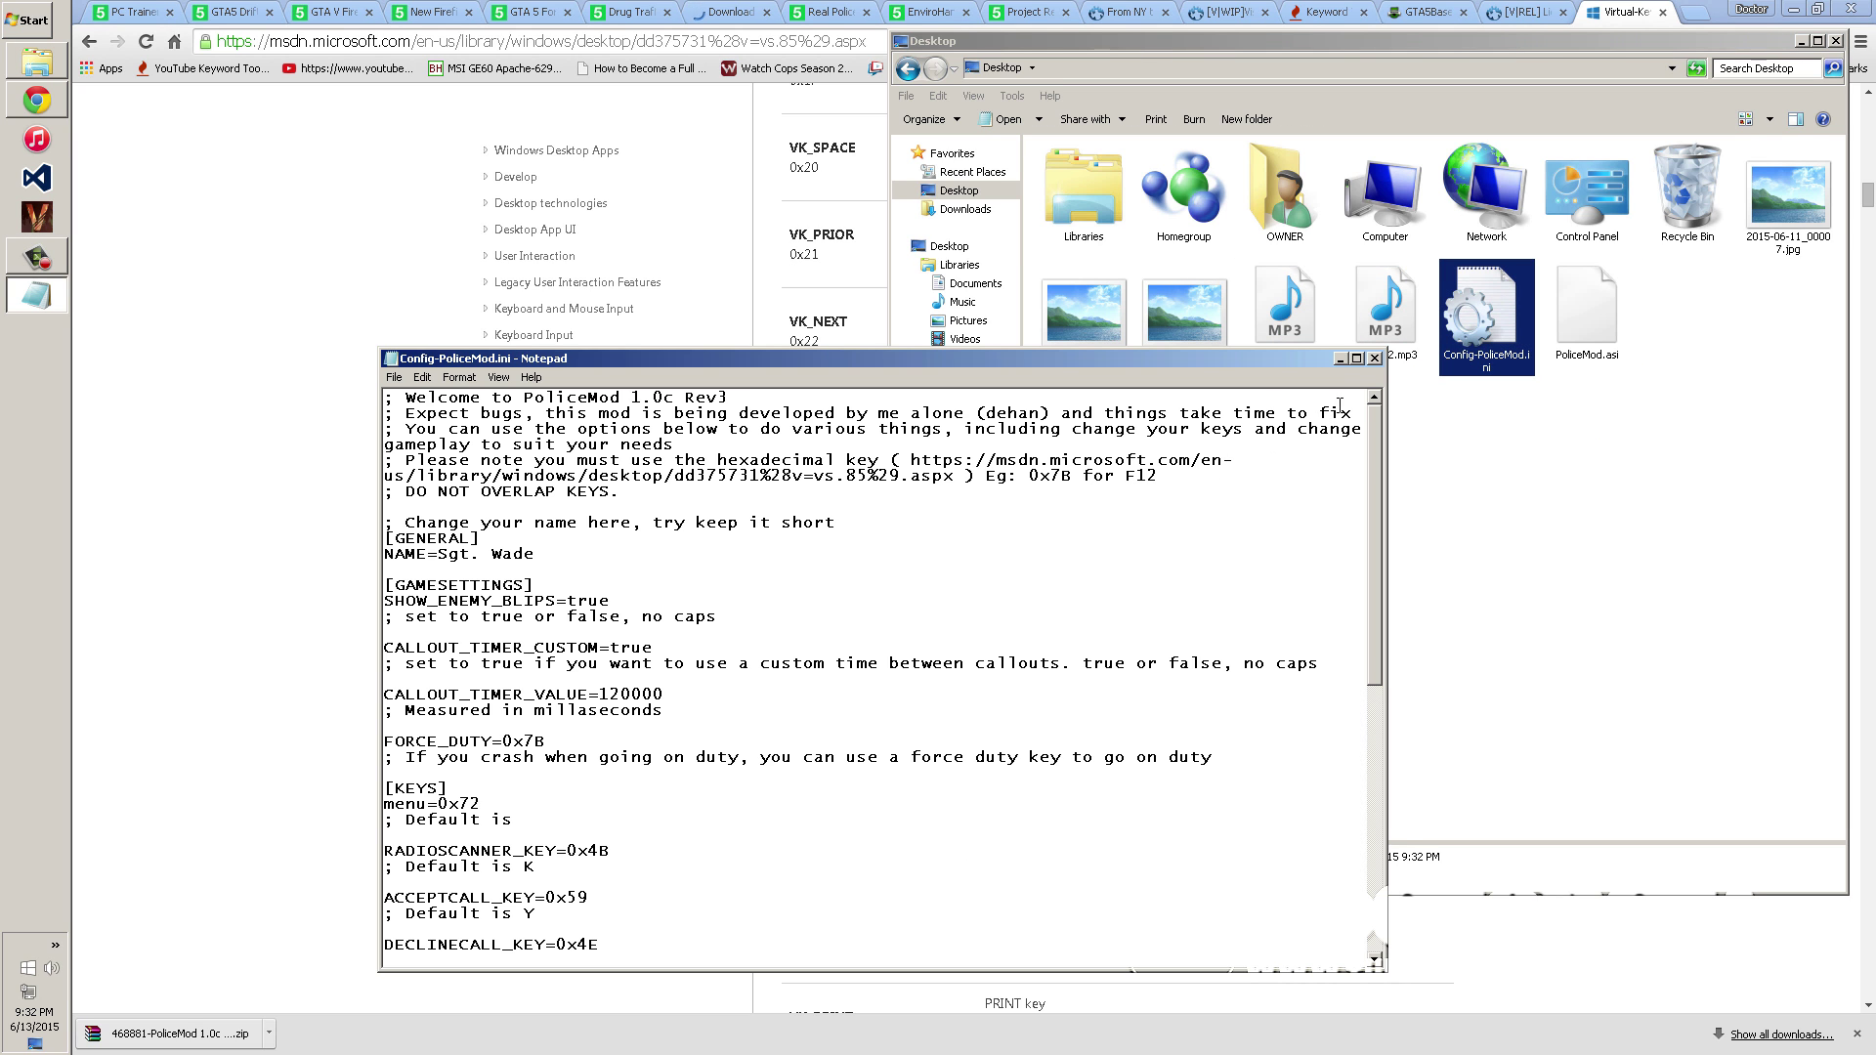
left_click(1374, 359)
key("Delete")
key("Return")
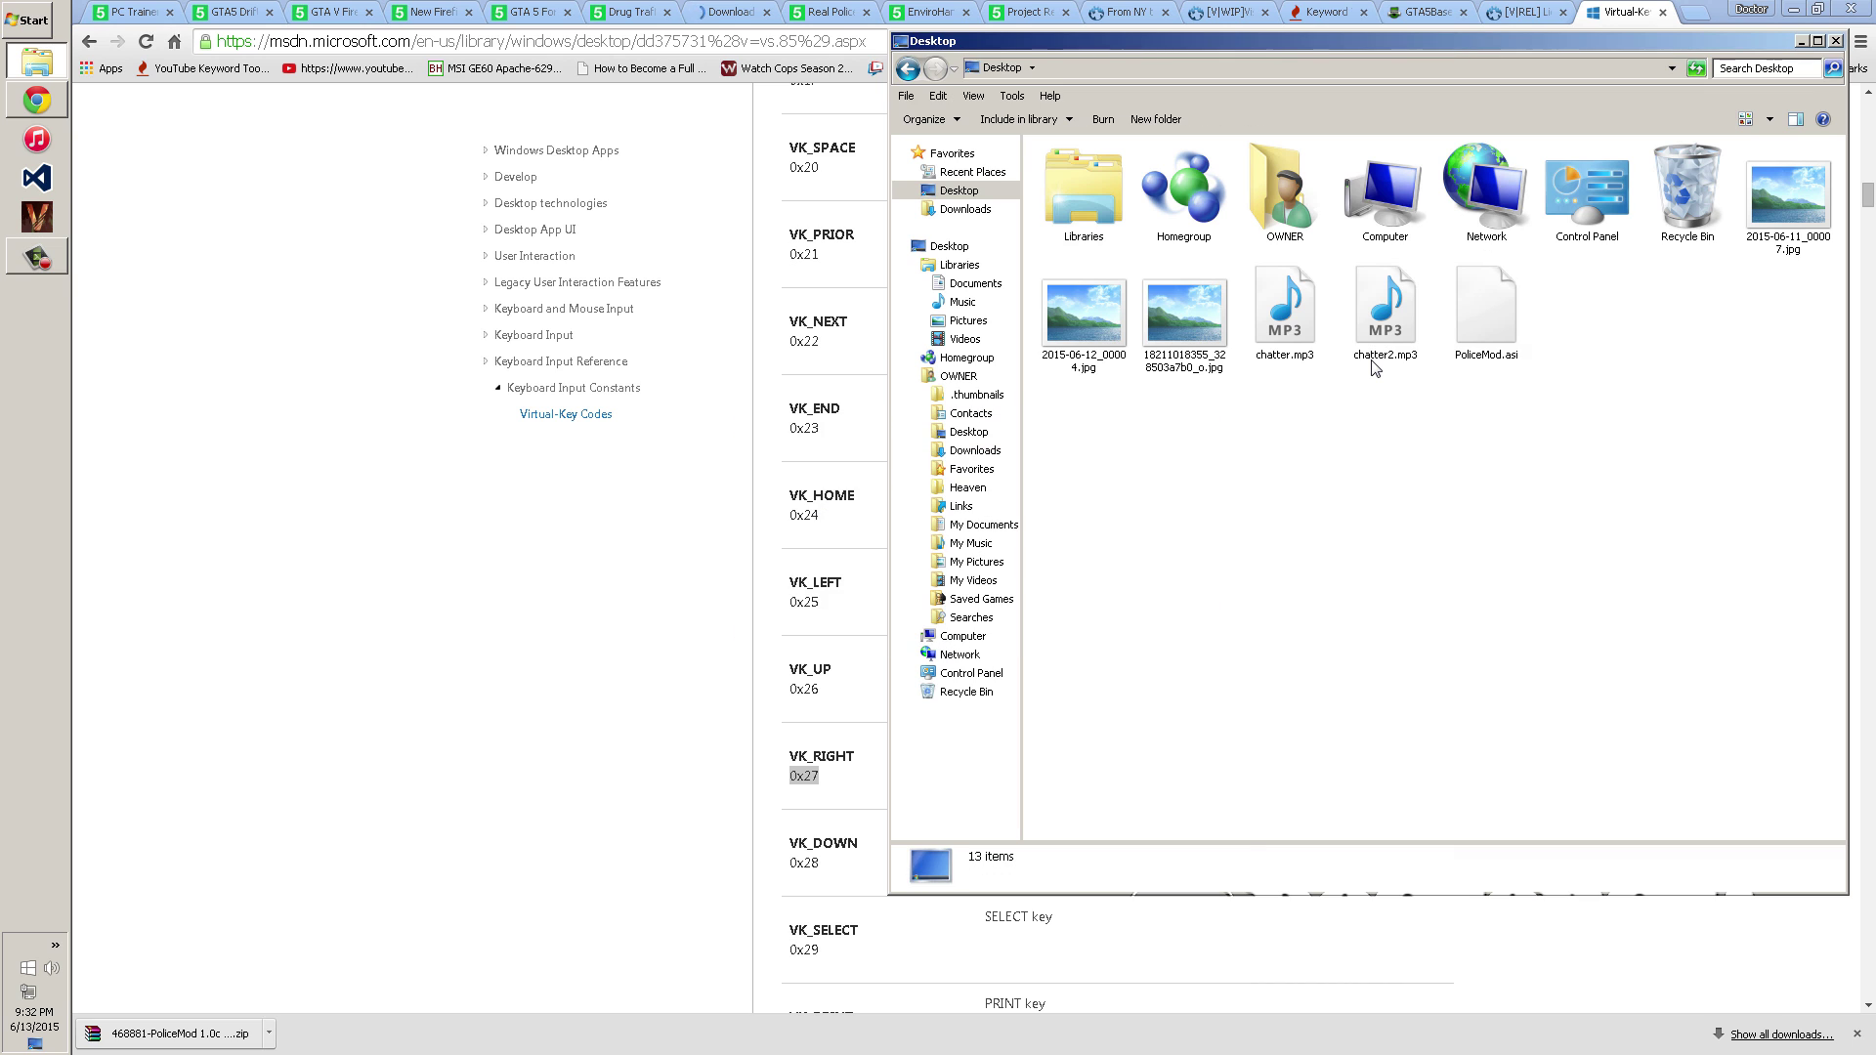
- Restore the deleted Config-PoliceMod.ini back to the Desktop
left_click(967, 210)
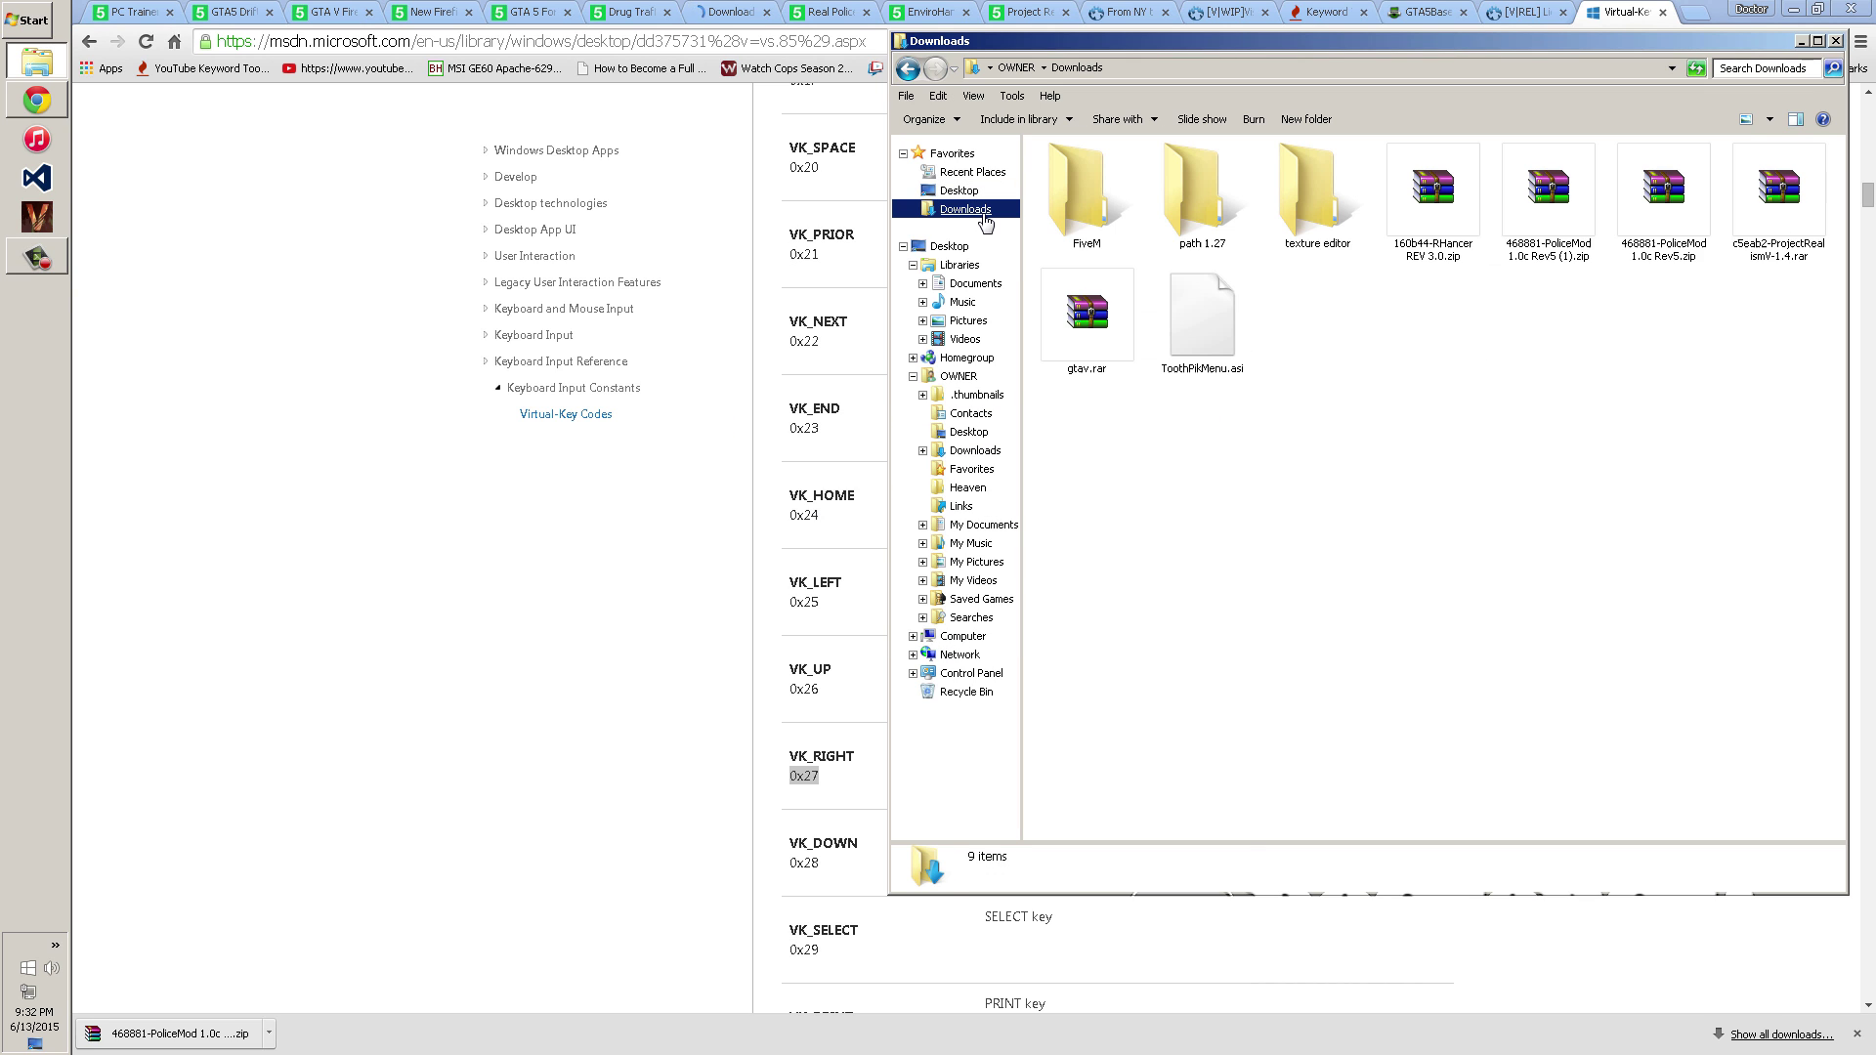
left_click(909, 69)
left_click(907, 71)
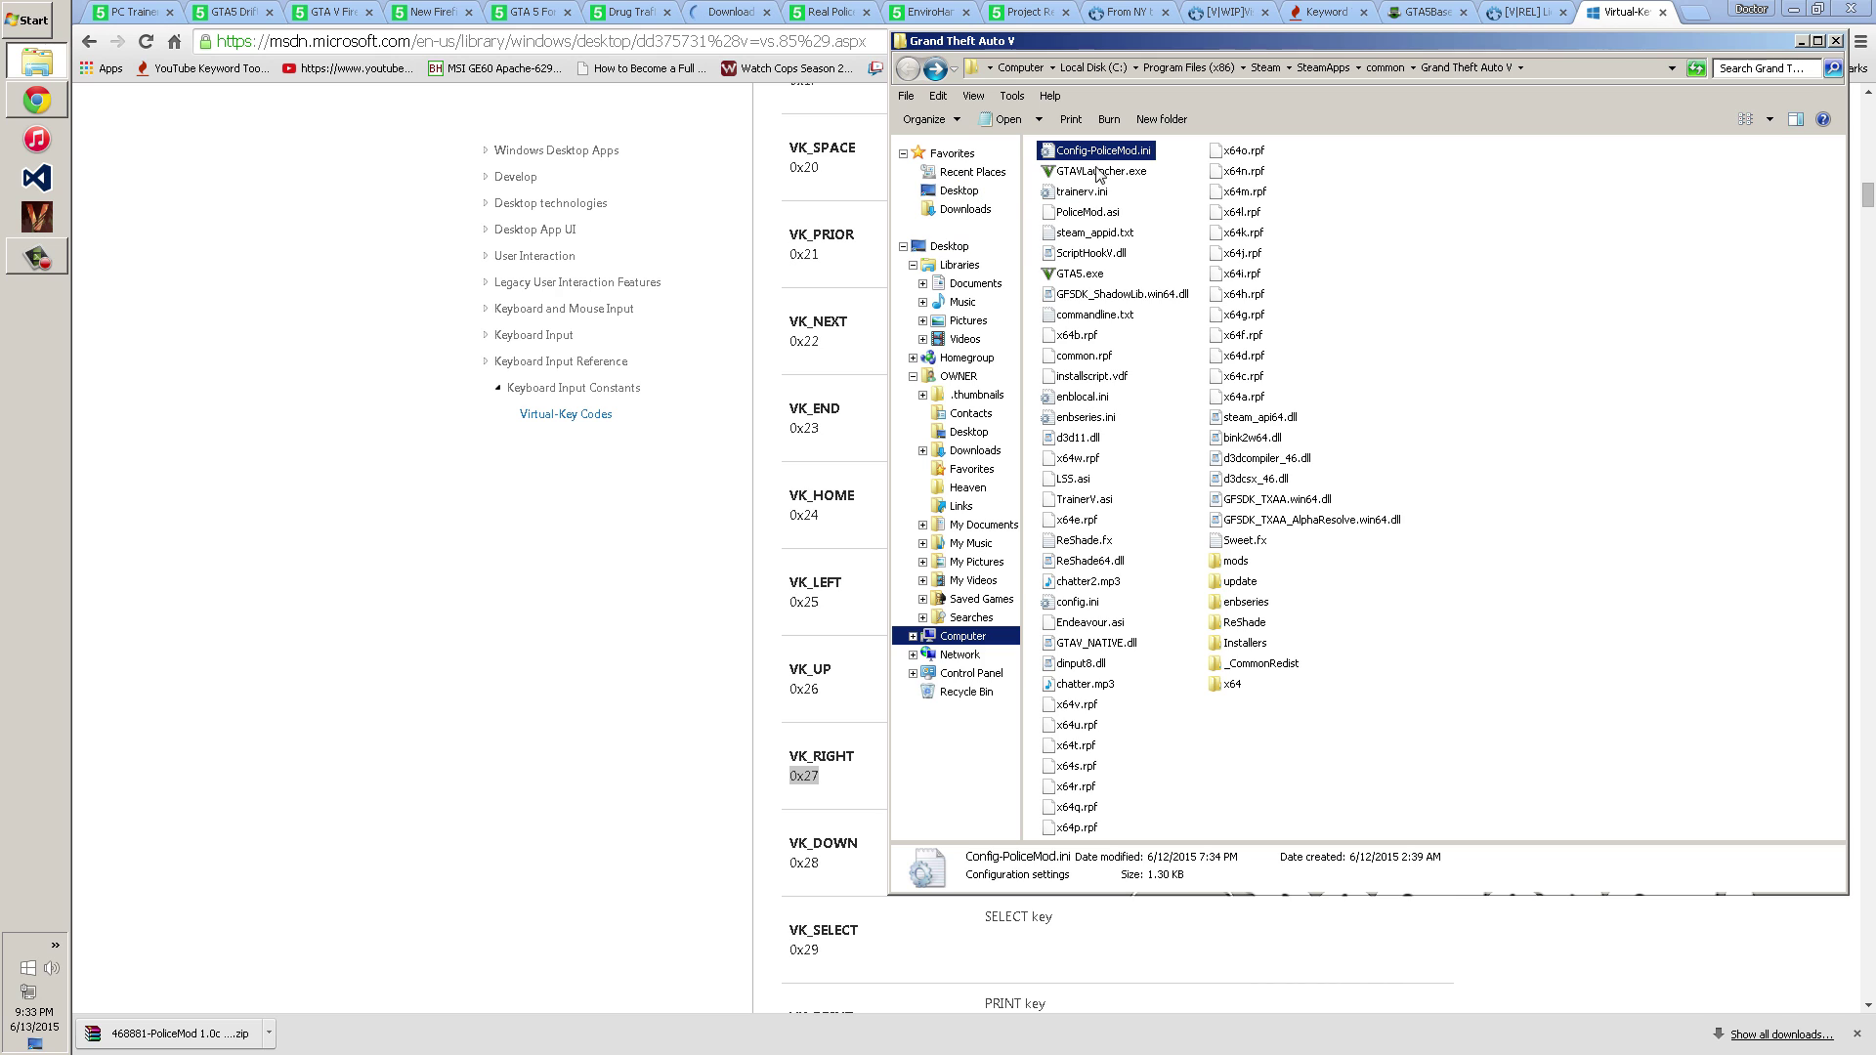
left_click(964, 191)
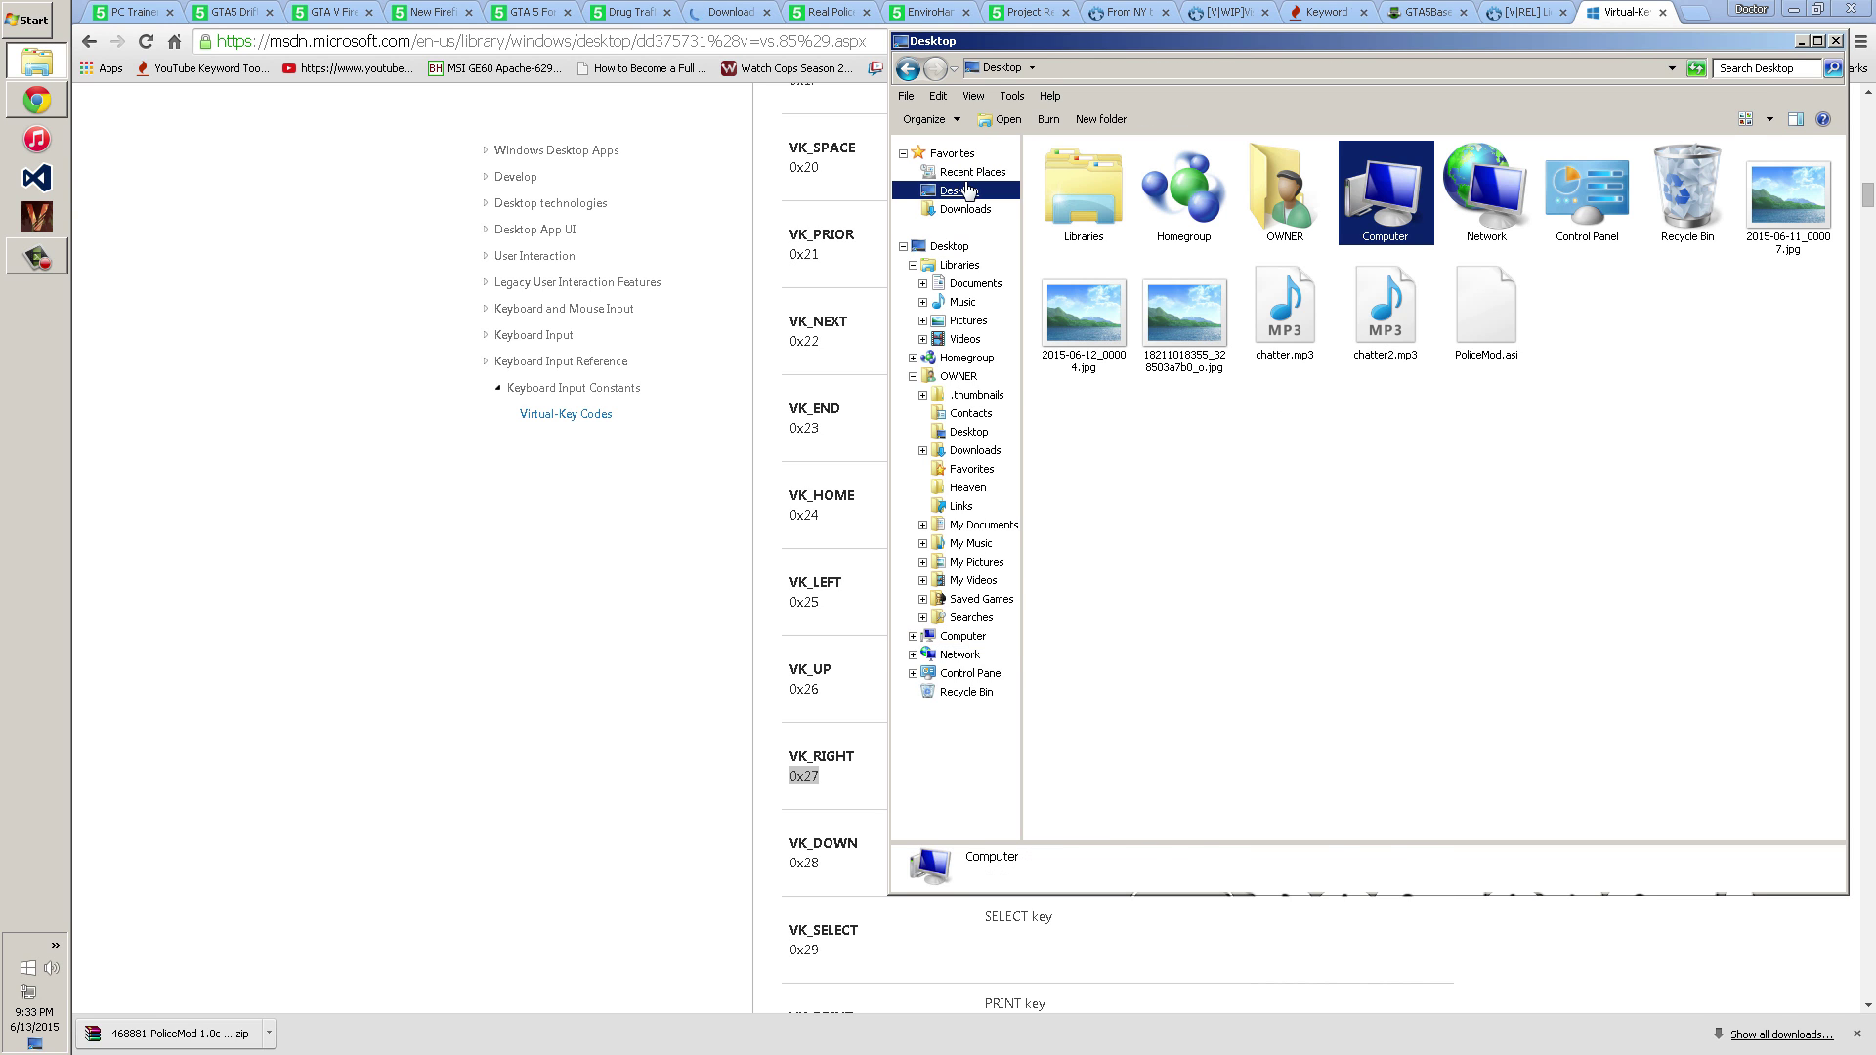
key("ctrl+v")
- Cut the four extracted PoliceMod files from the Desktop and return to the Grand Theft Auto V folder
left_click_drag(1275, 454, 1602, 264)
right_click(1567, 337)
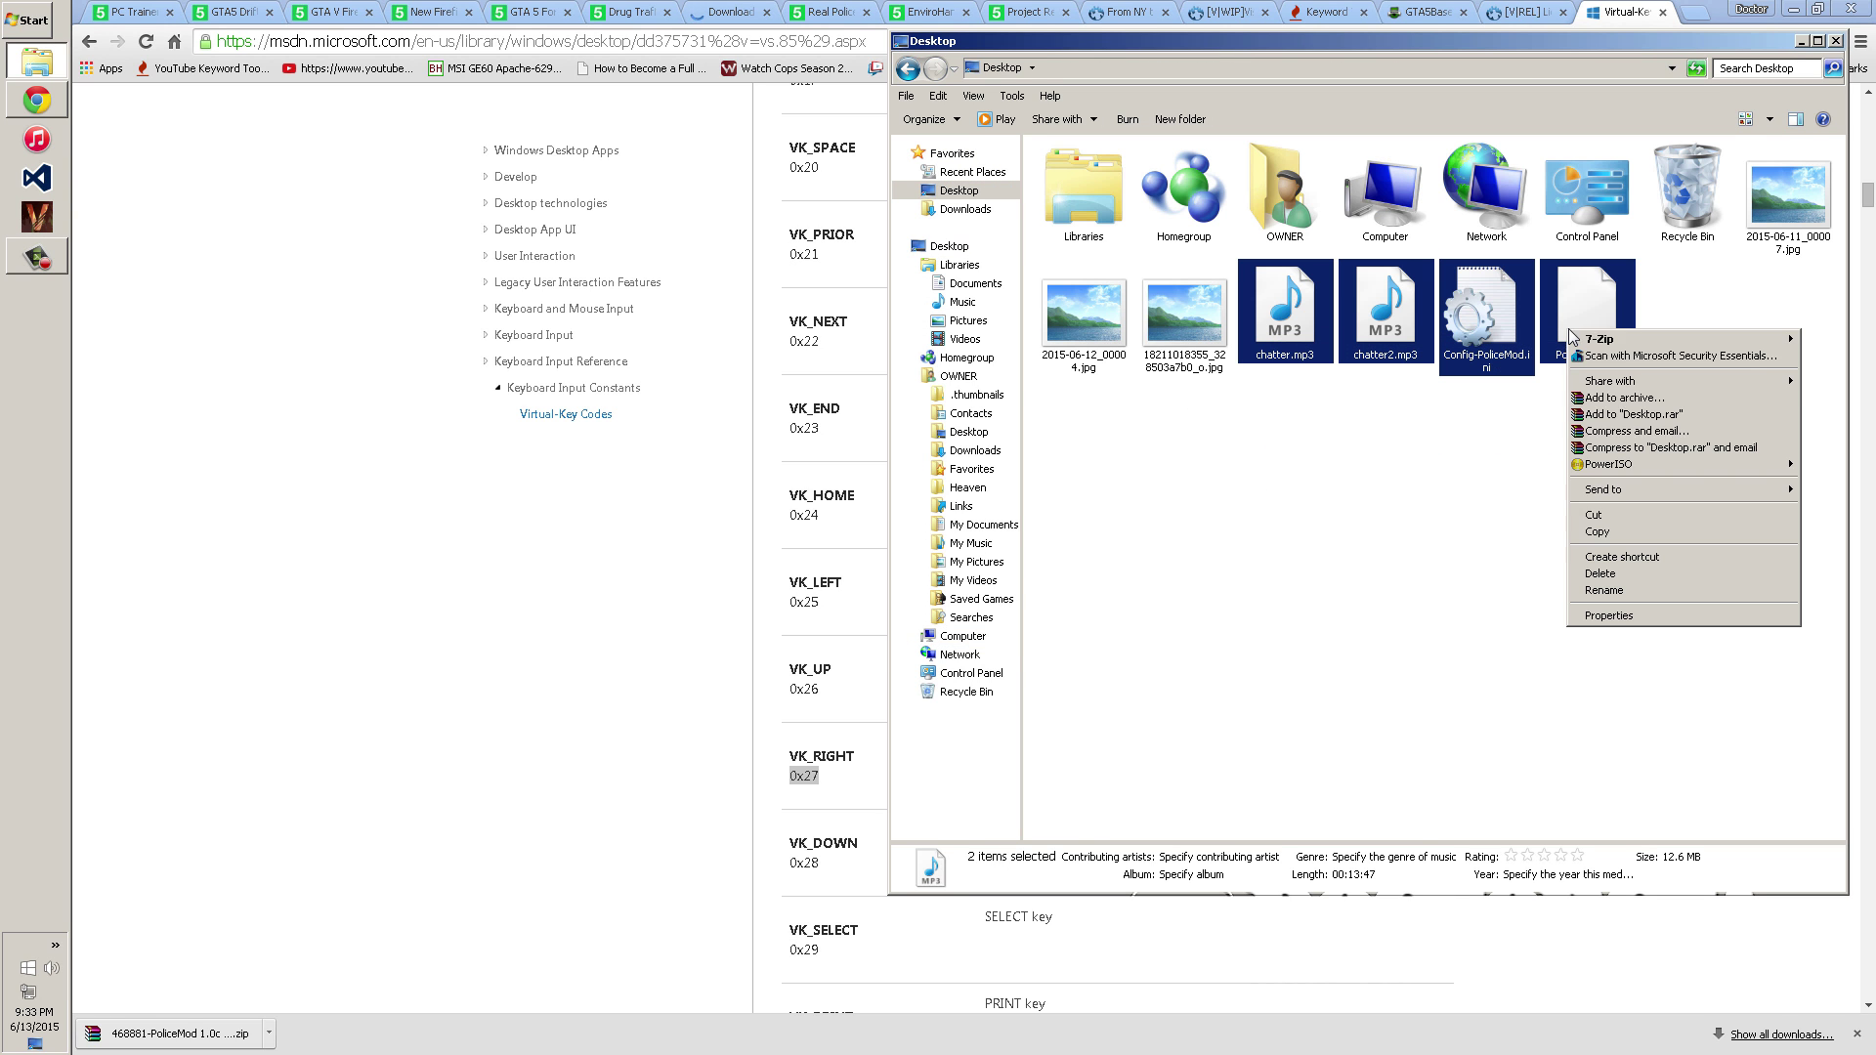
left_click(1603, 515)
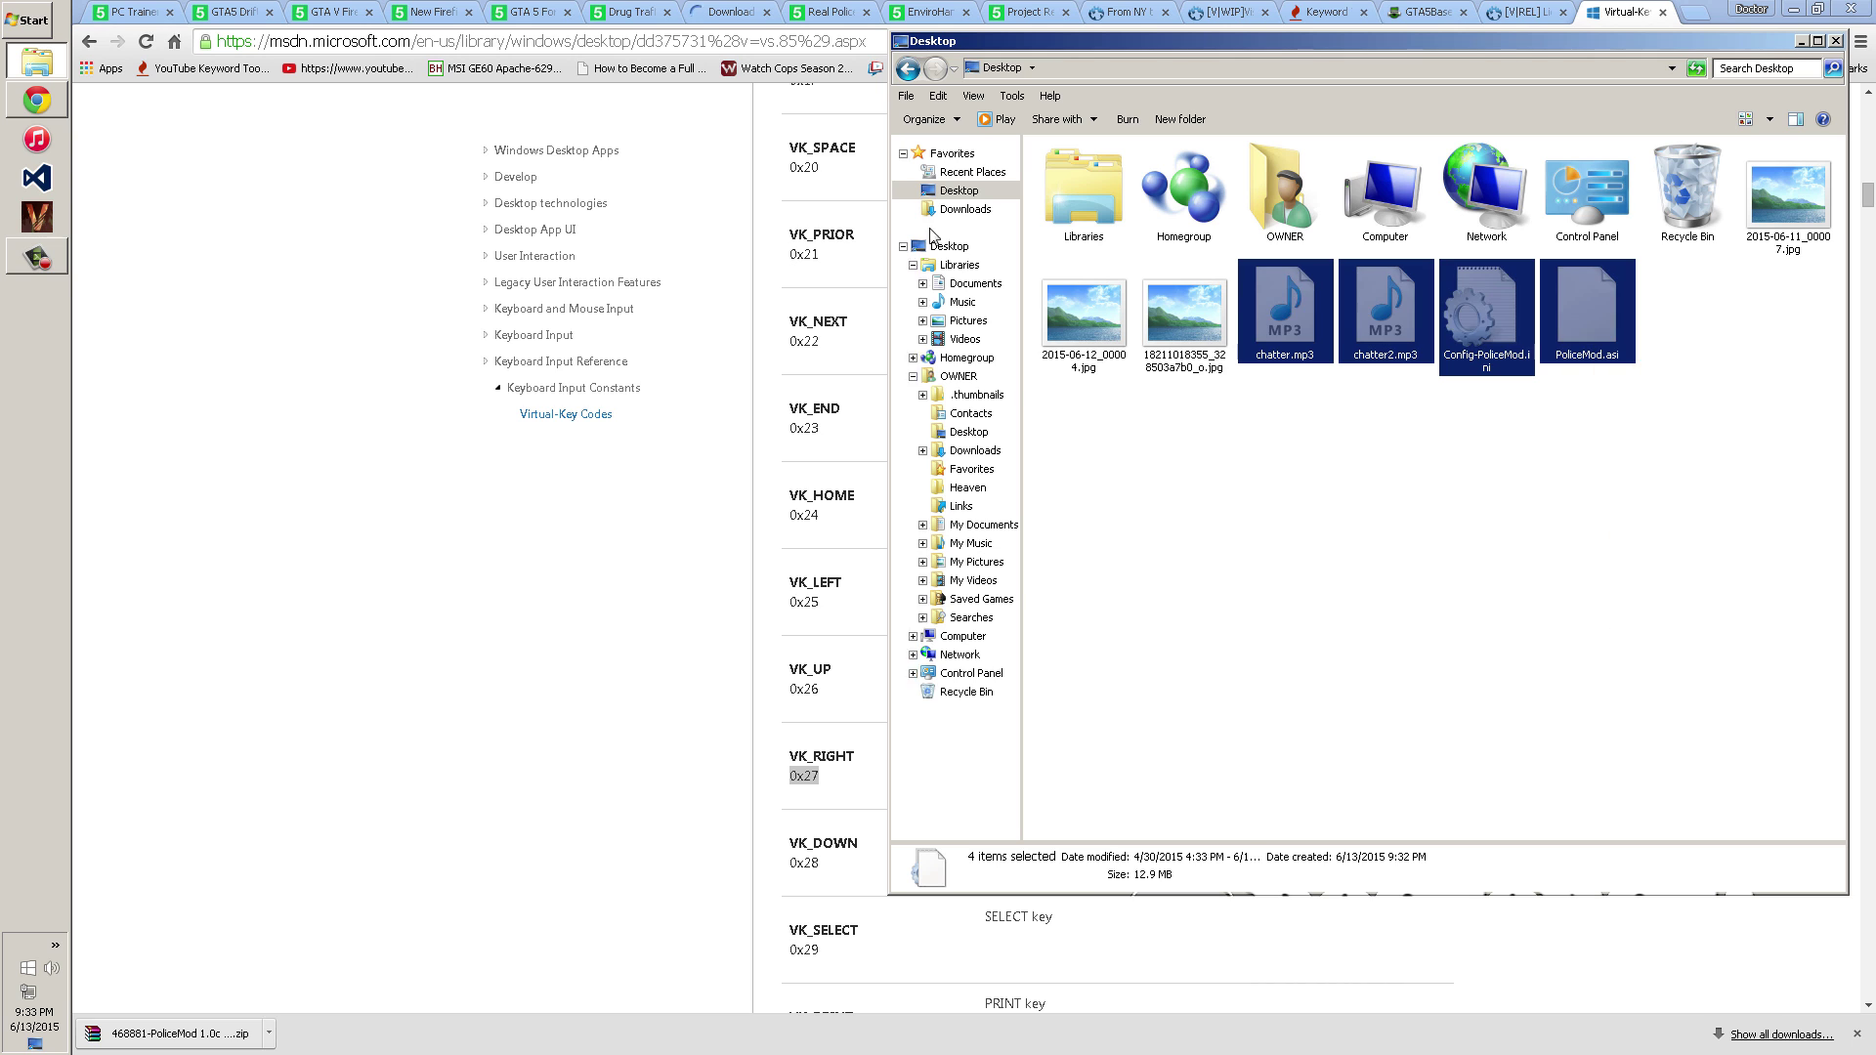
left_click(915, 72)
- Paste the four PoliceMod files into Grand Theft Auto V, replacing the existing copies
key("ctrl+v")
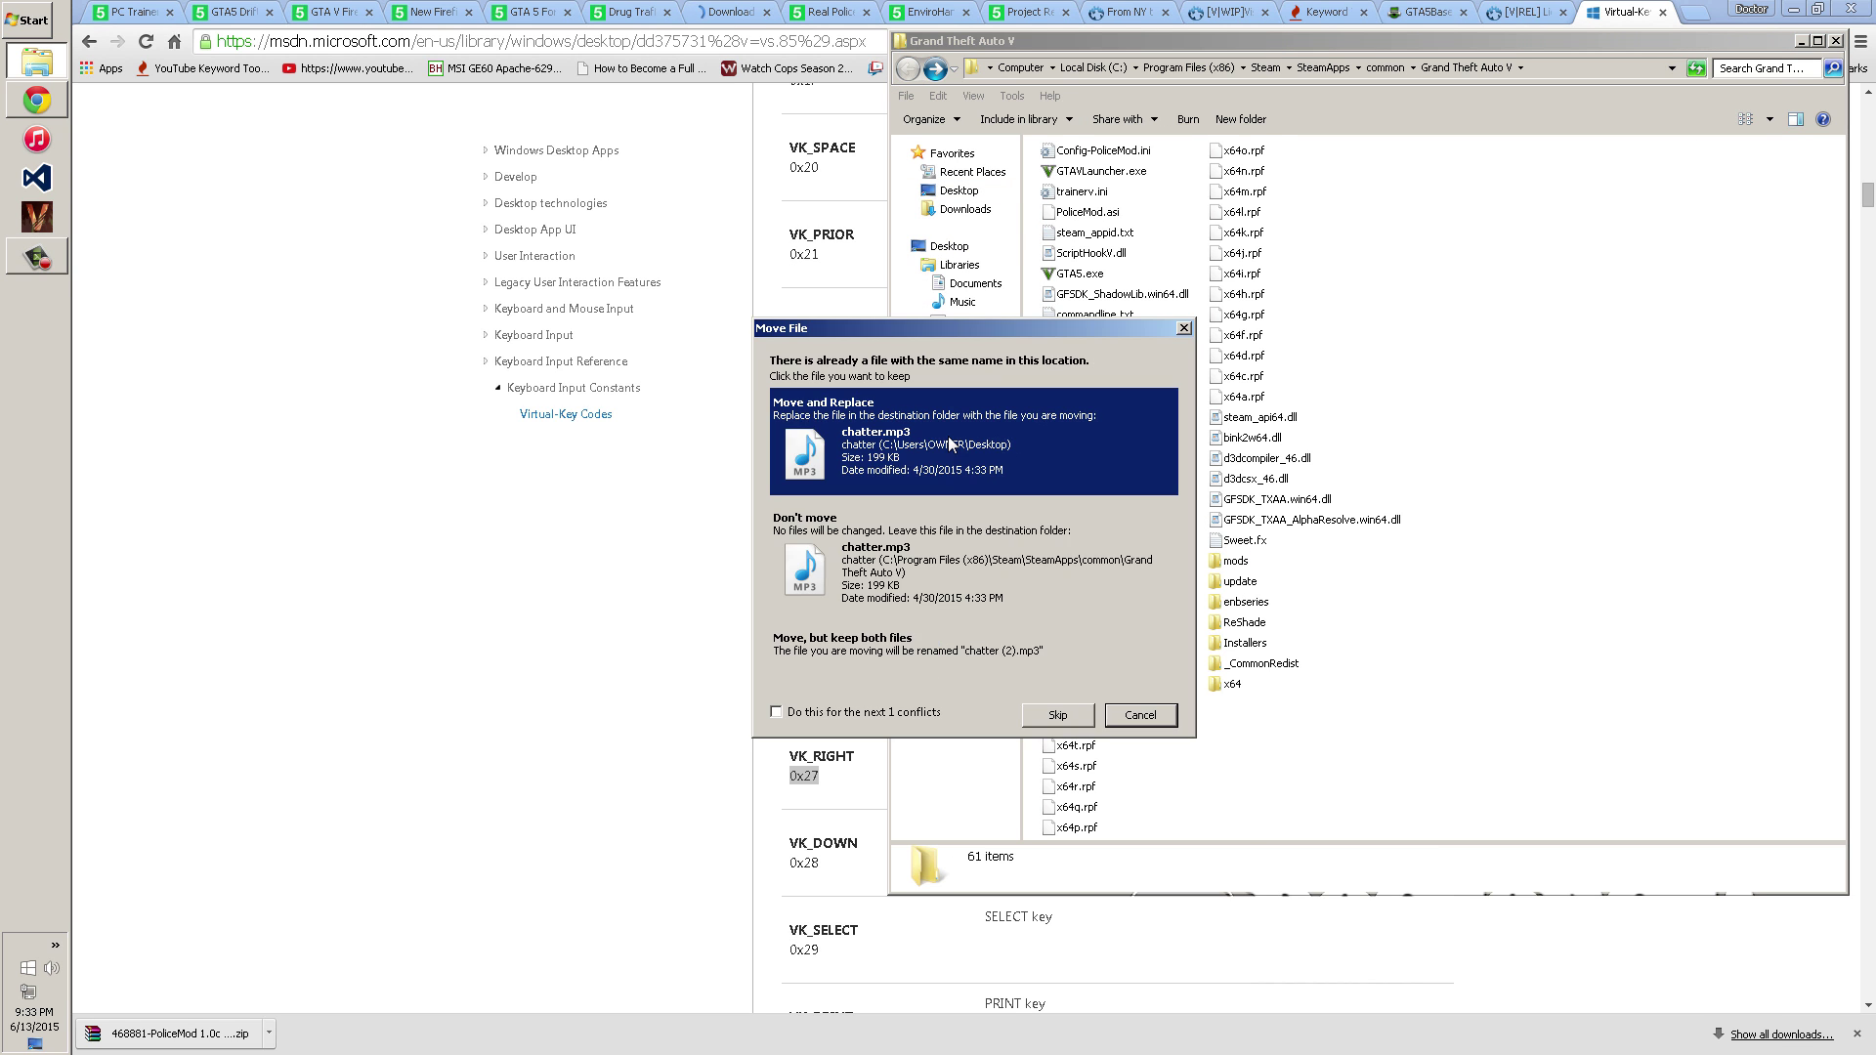
left_click(948, 436)
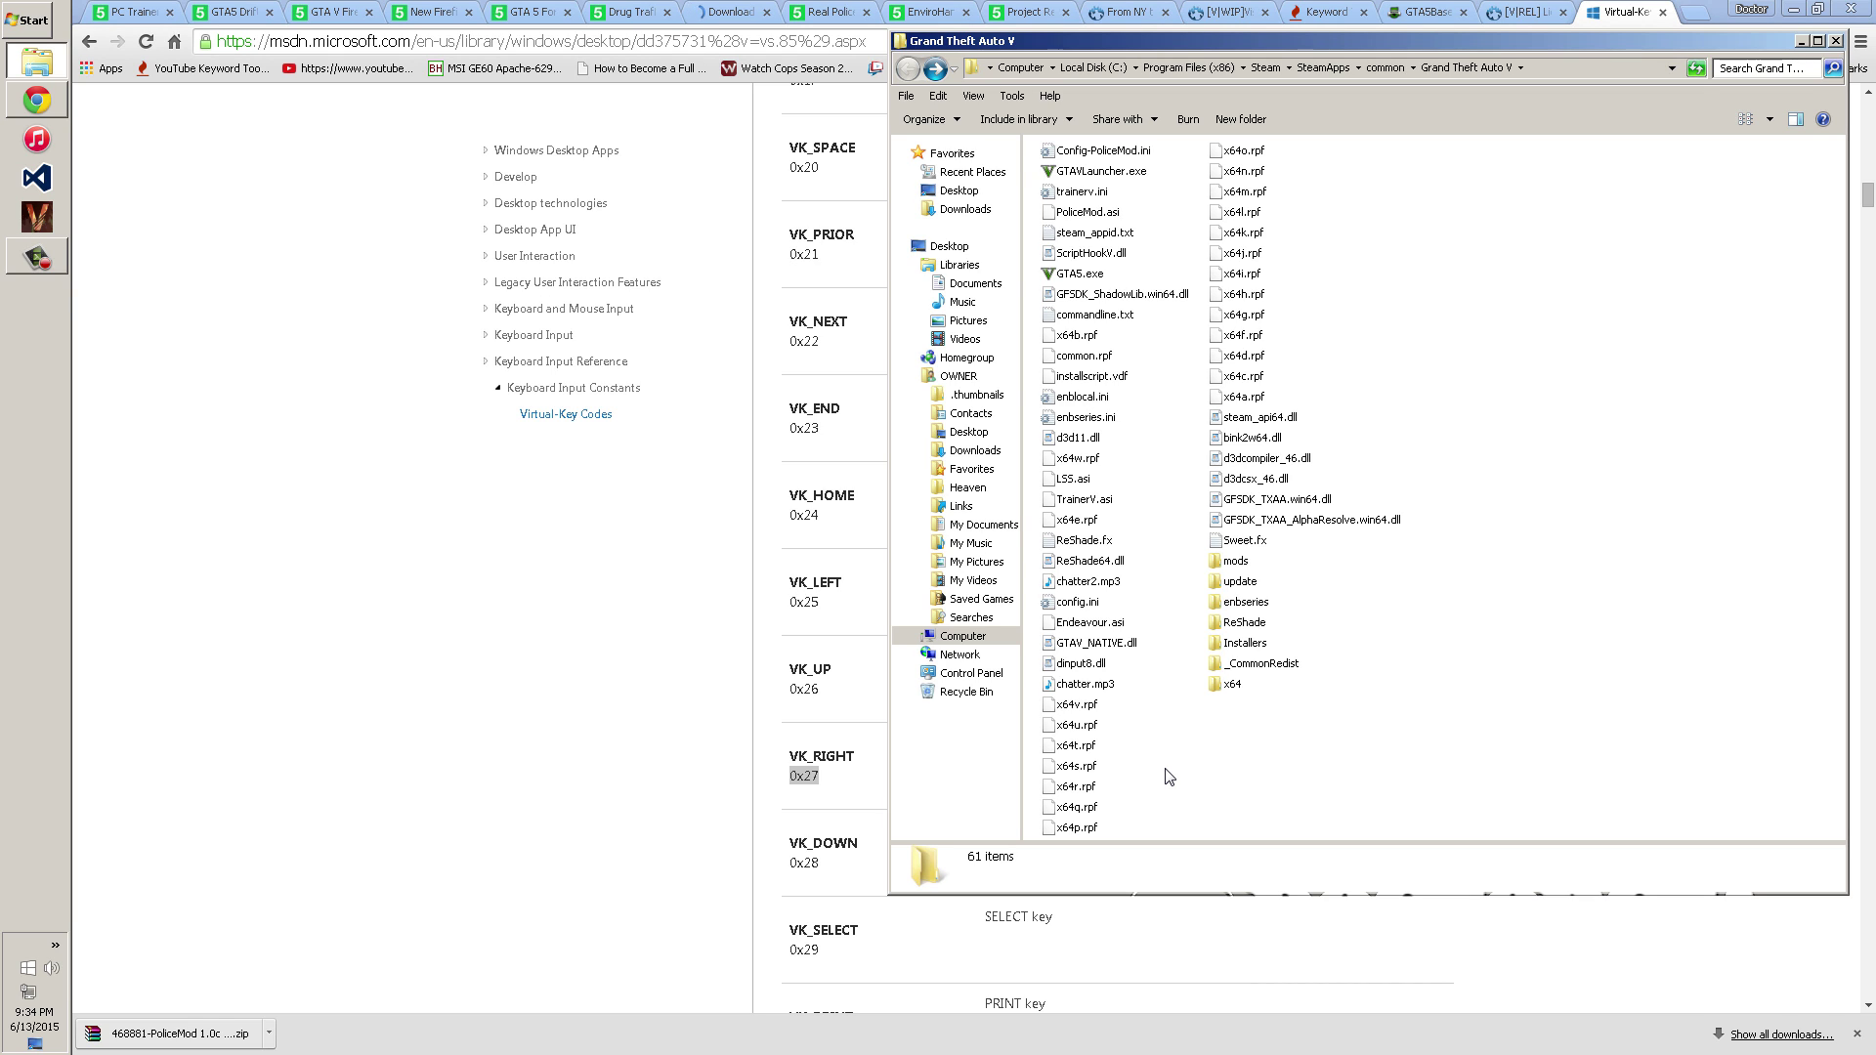
left_click(1074, 672)
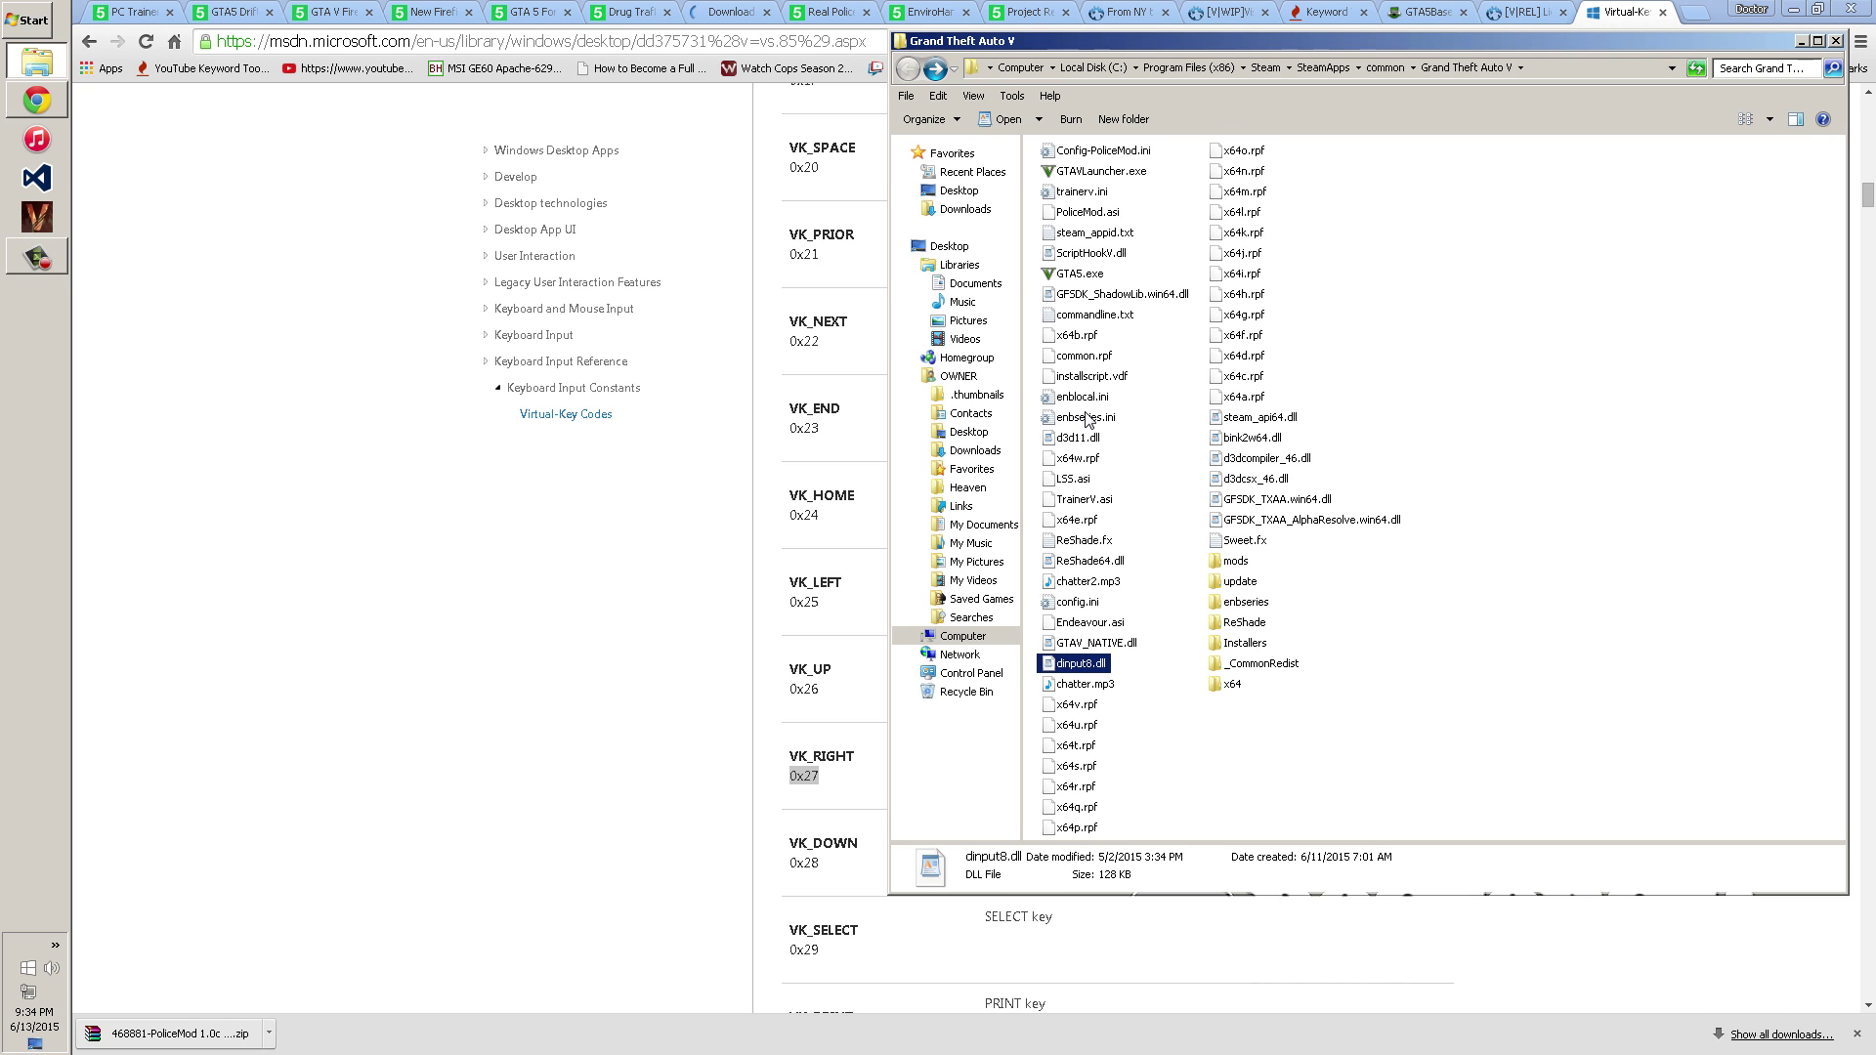
left_click(1075, 252, "ctrl")
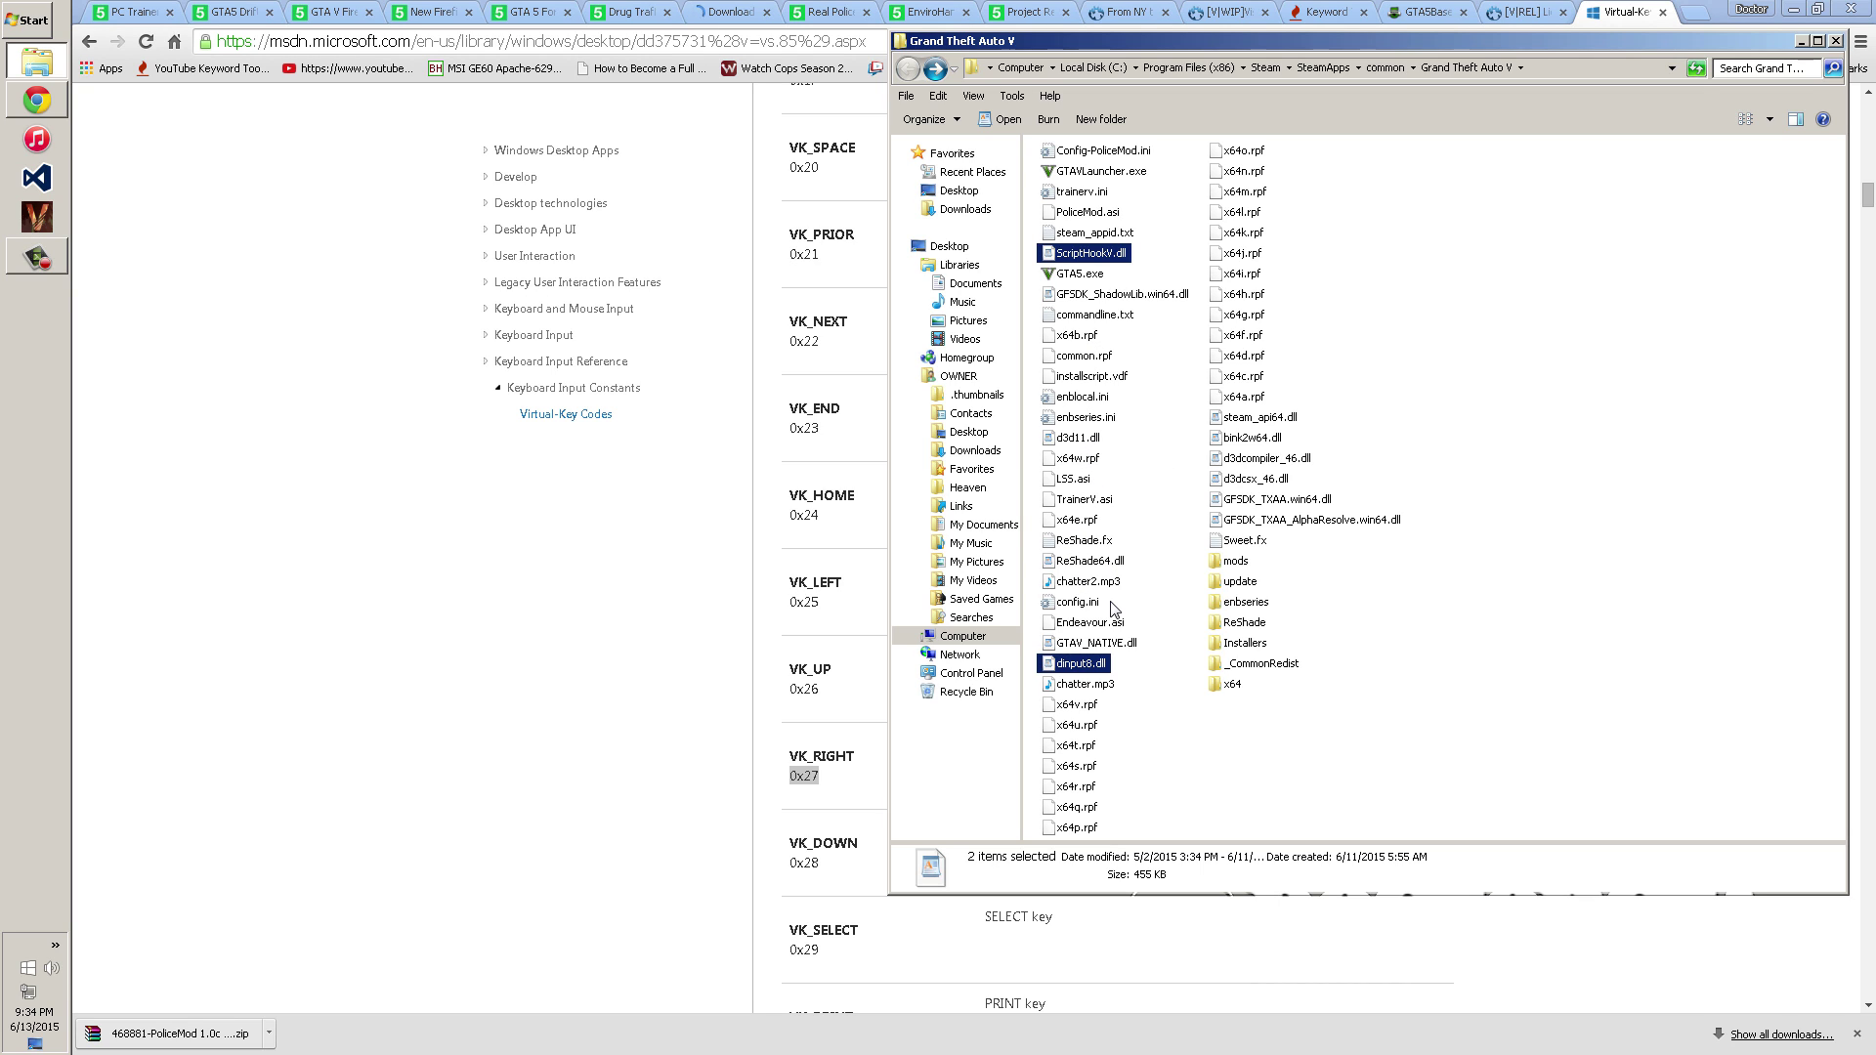
left_click(1090, 626, "ctrl")
left_click(1073, 604, "ctrl")
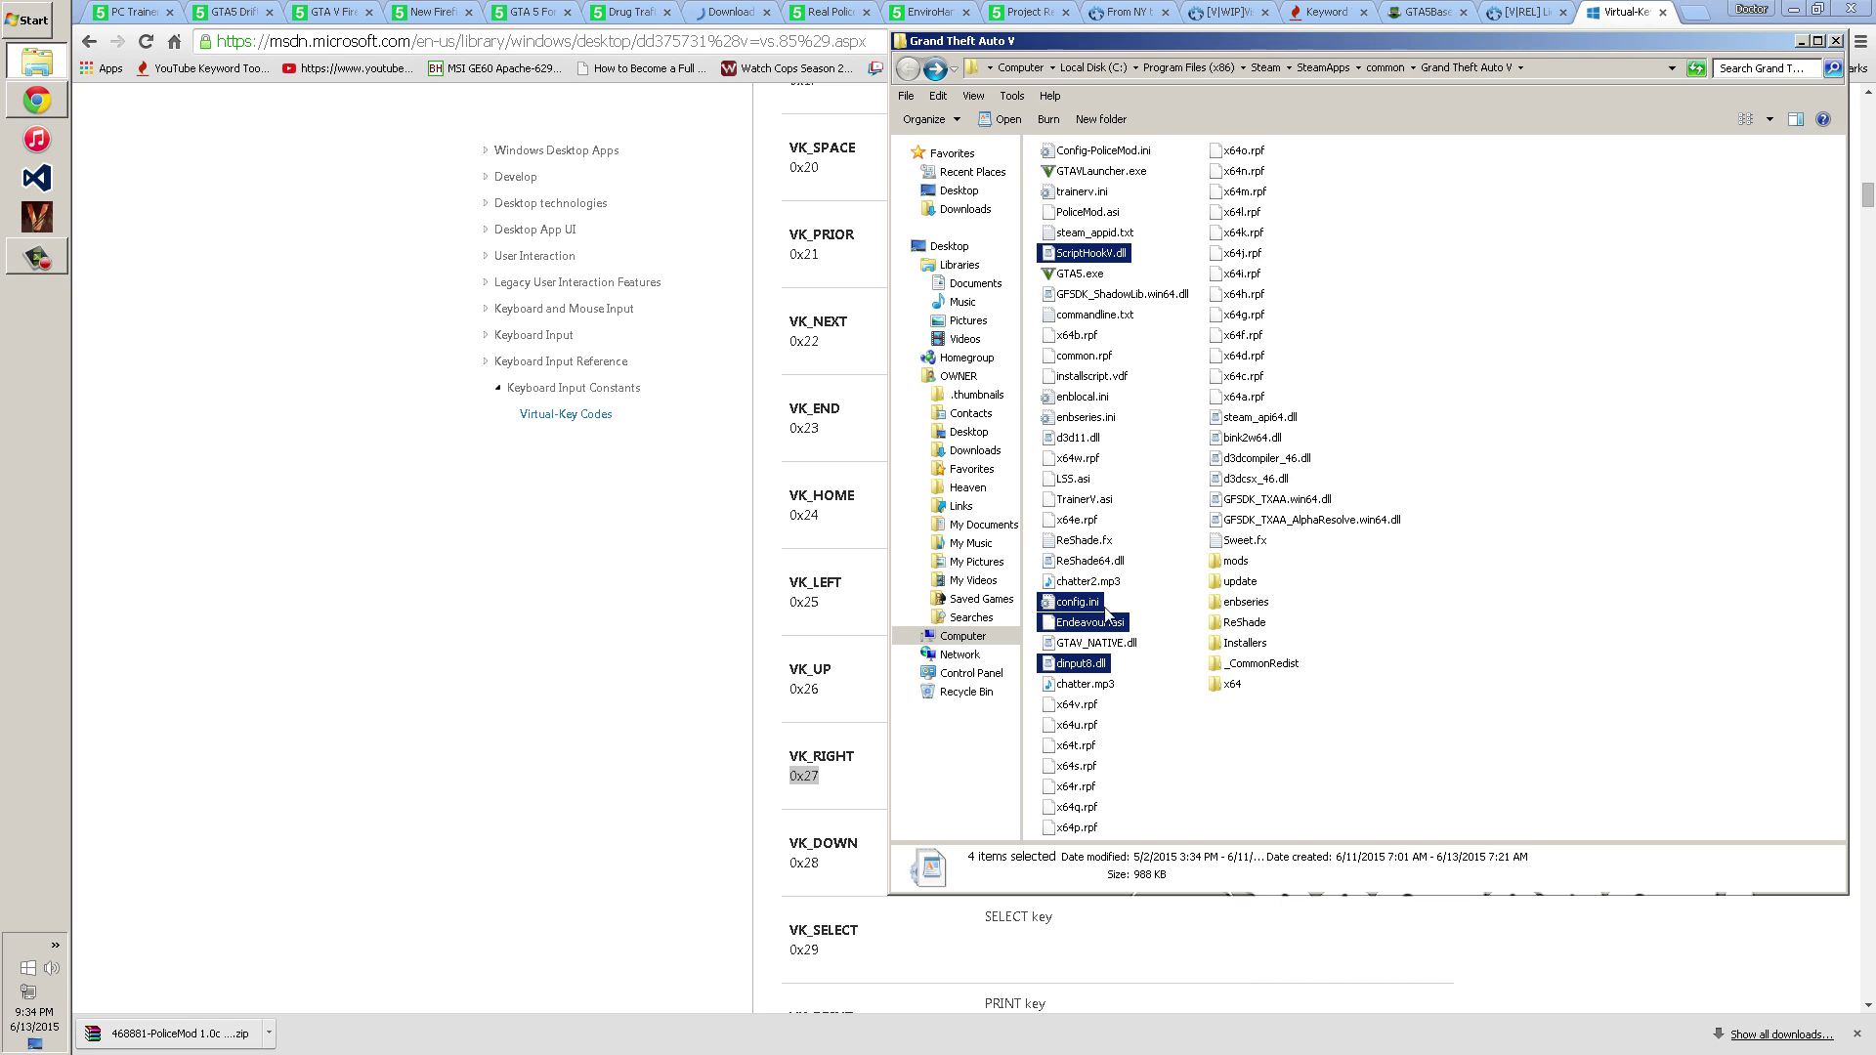
left_click(1080, 256)
left_click(1087, 644)
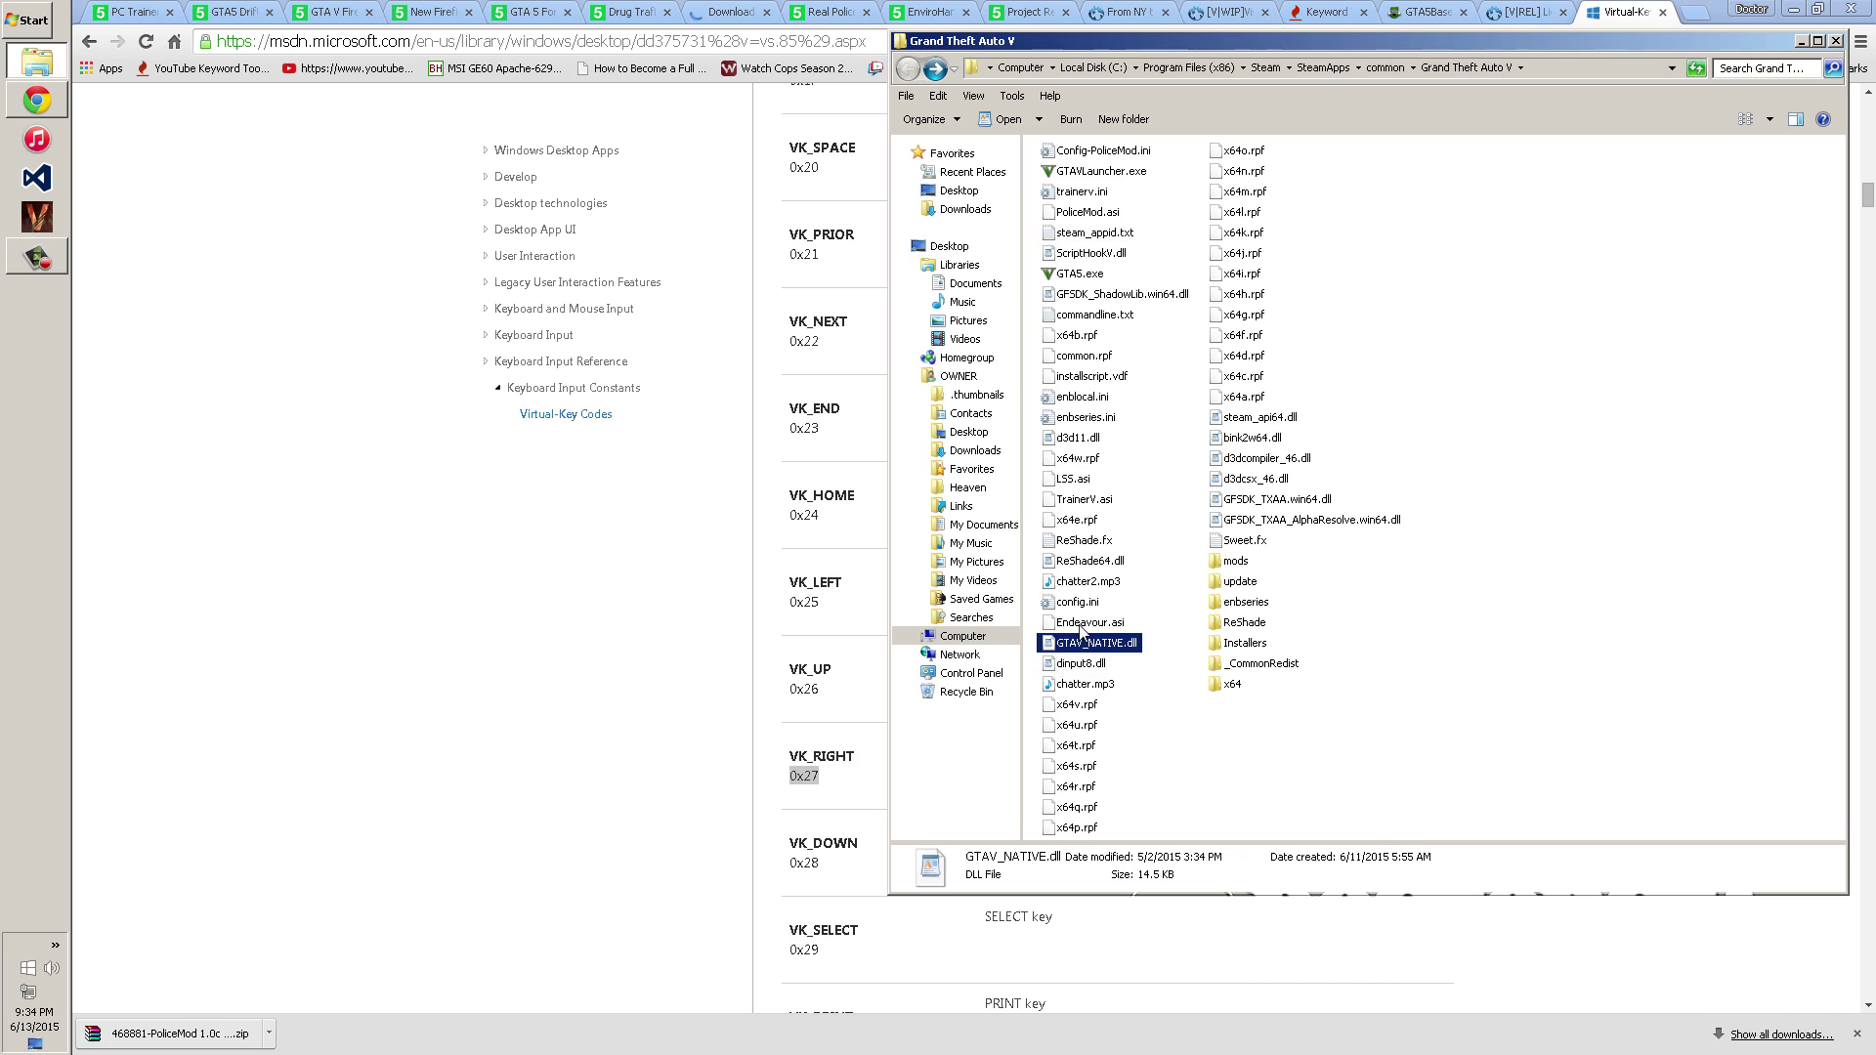
left_click(1083, 625, "ctrl")
left_click(1082, 627)
left_click(1065, 604, "ctrl")
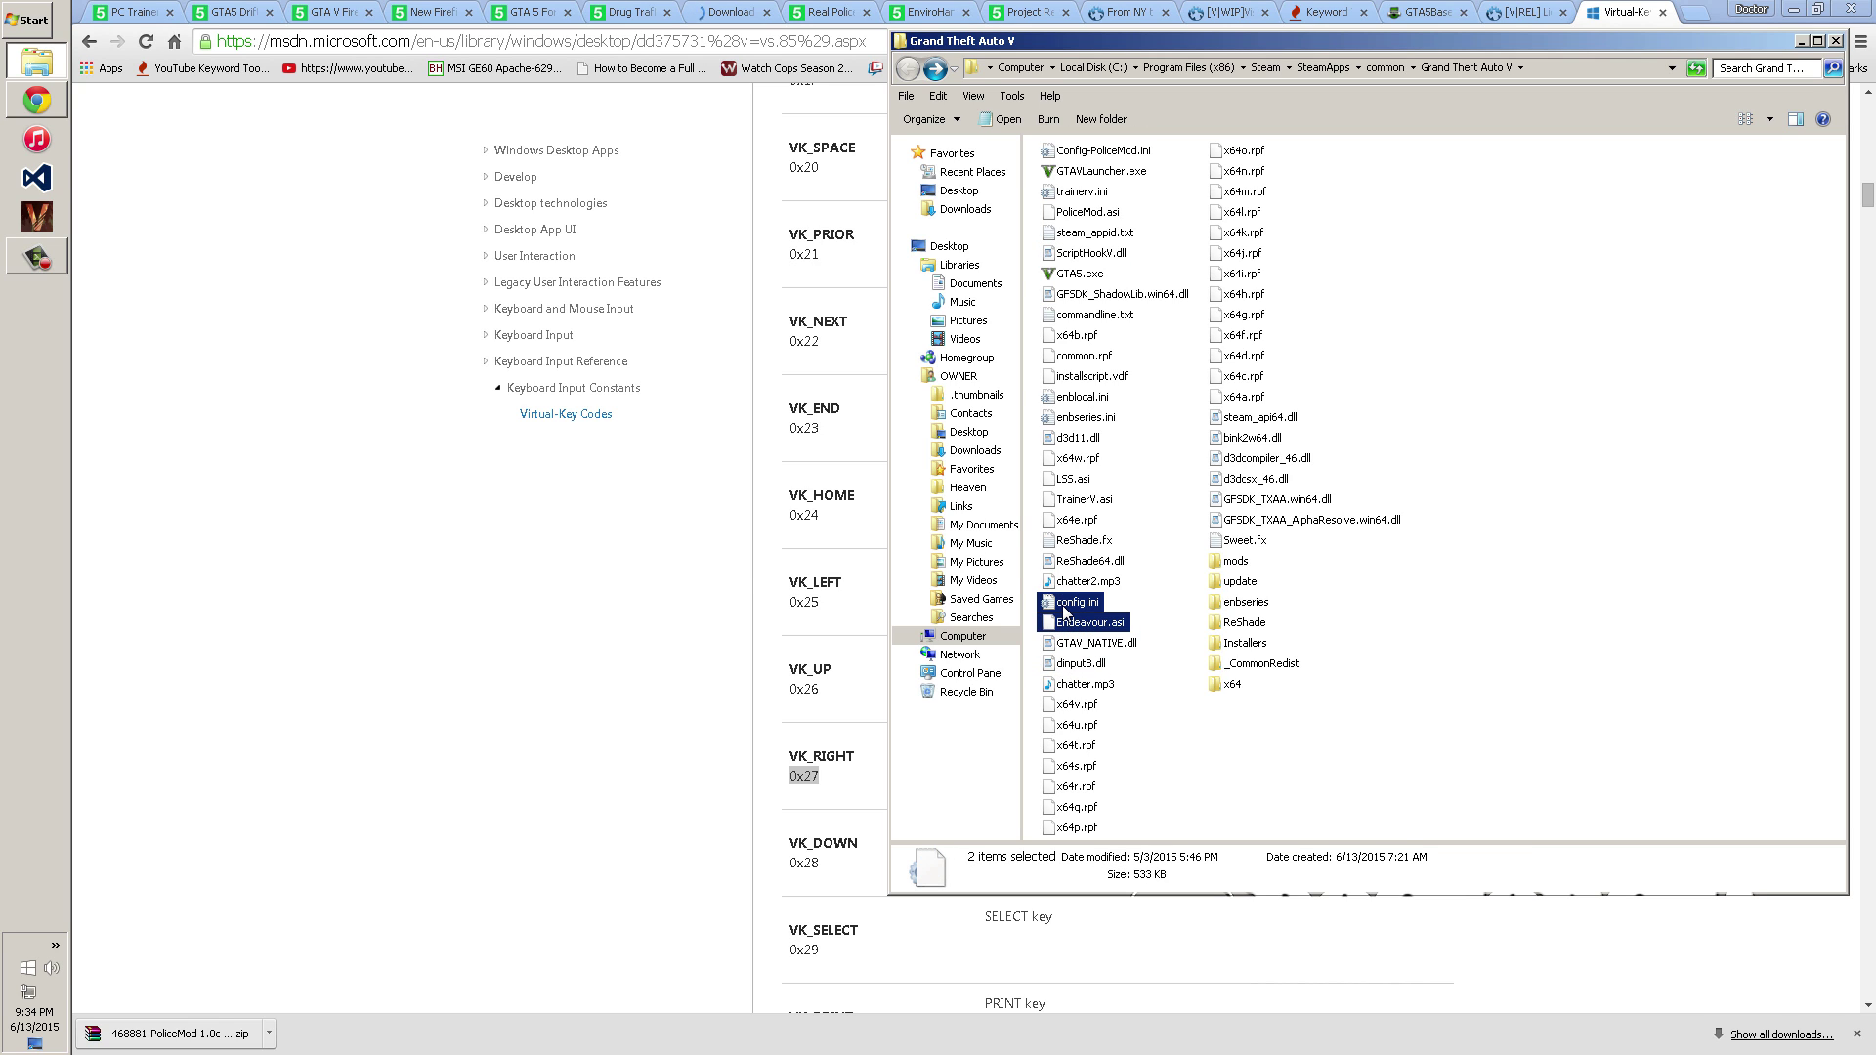
key("Delete")
key("Tab")
key("Return")
left_click(1065, 647)
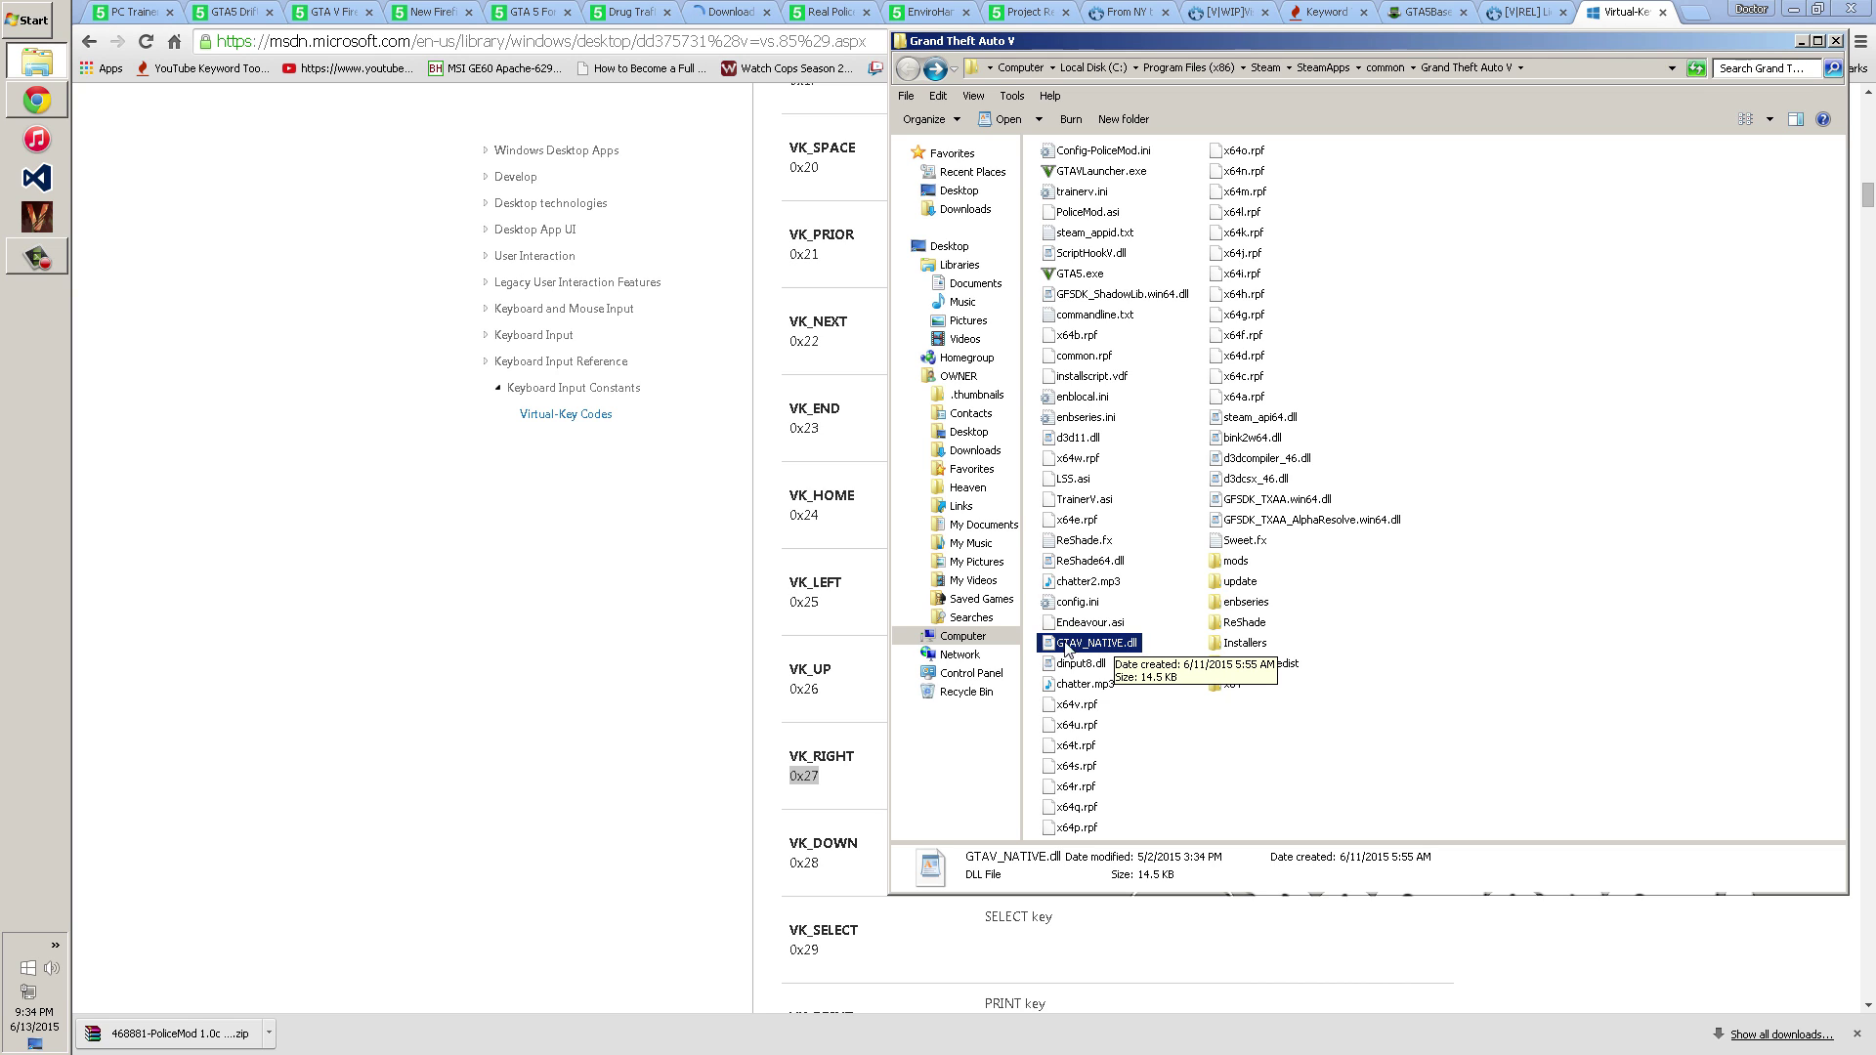
left_click(1081, 630)
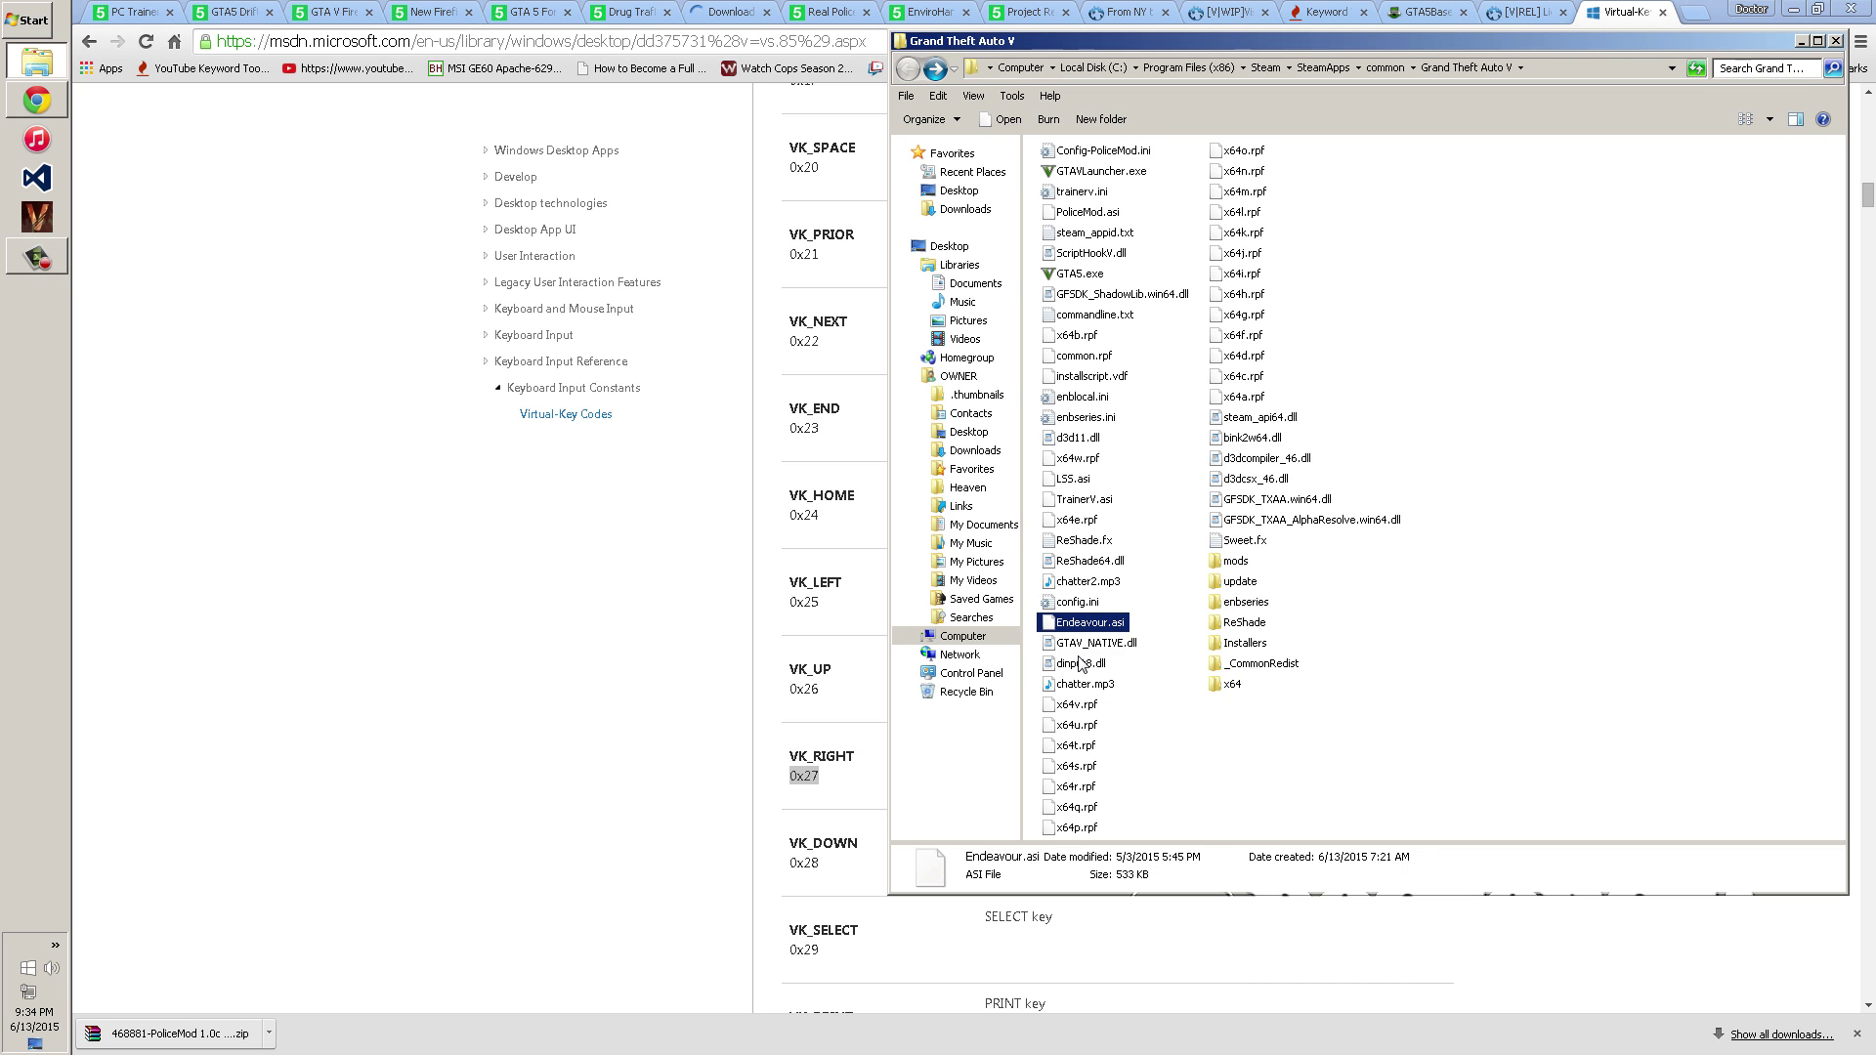
left_click(1085, 647)
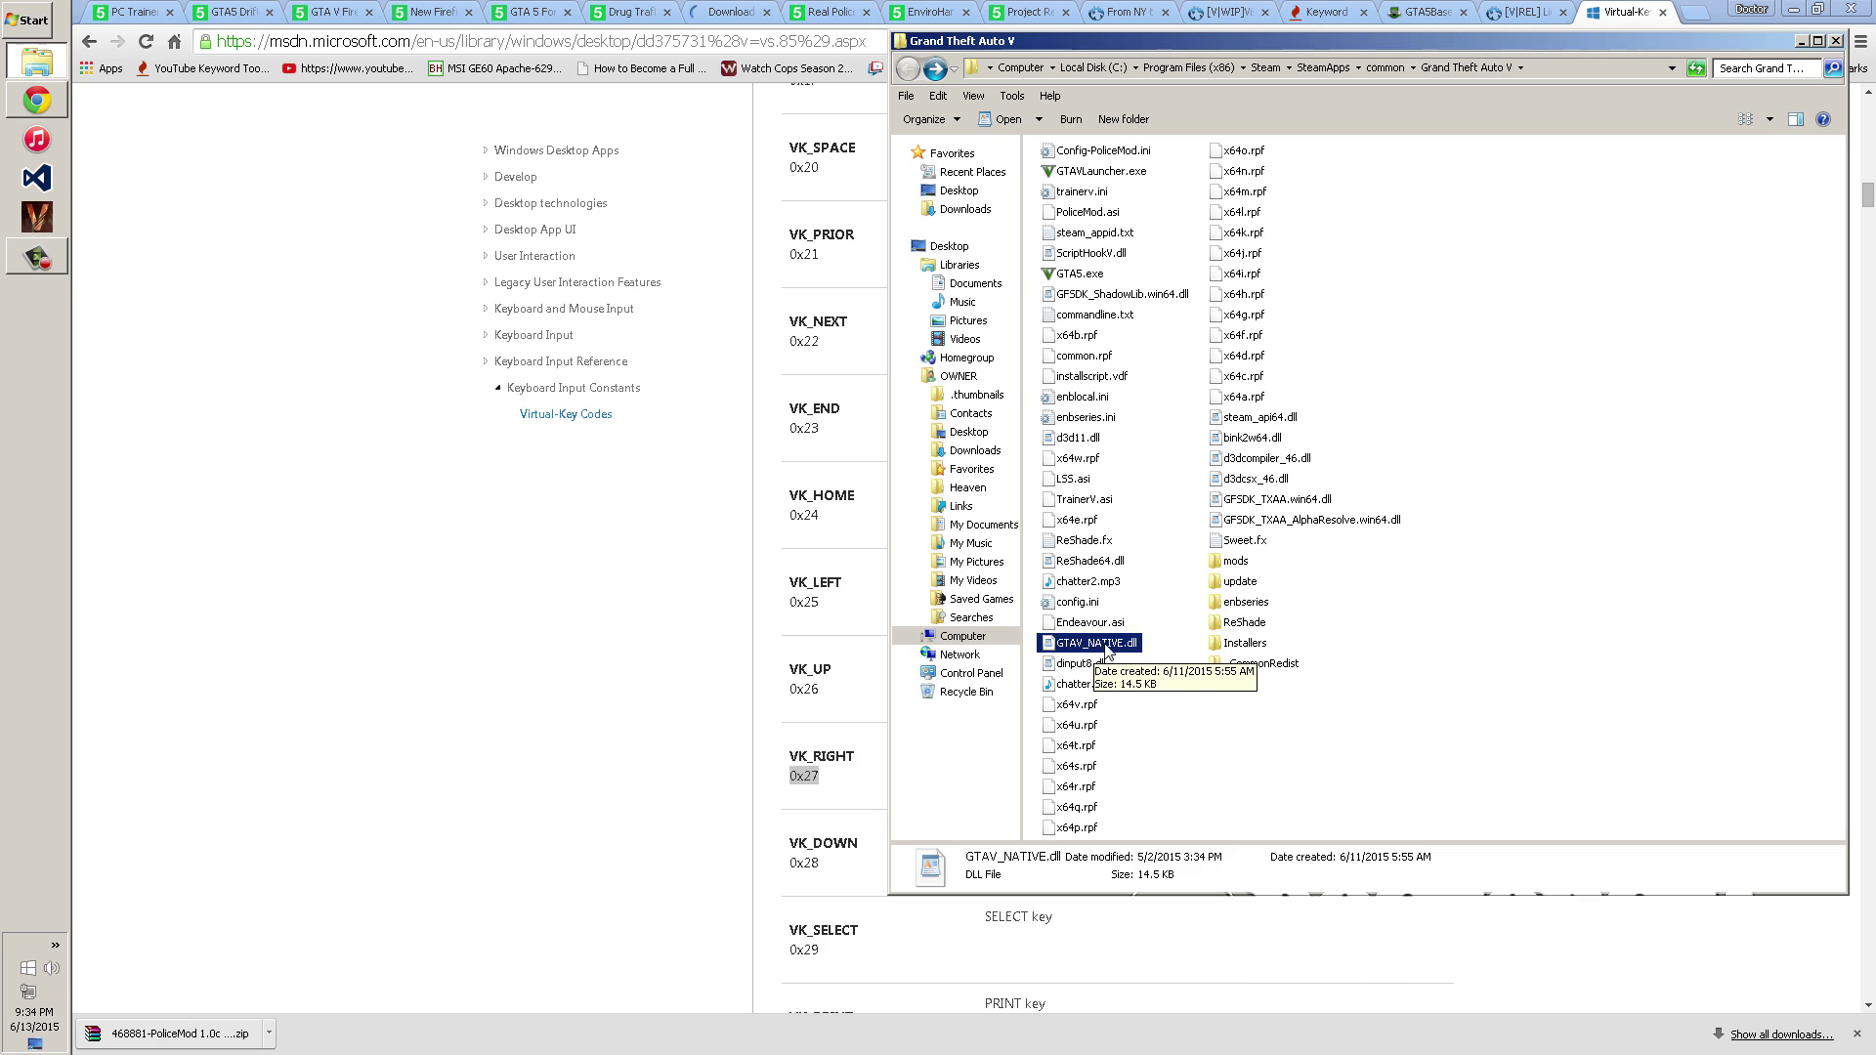